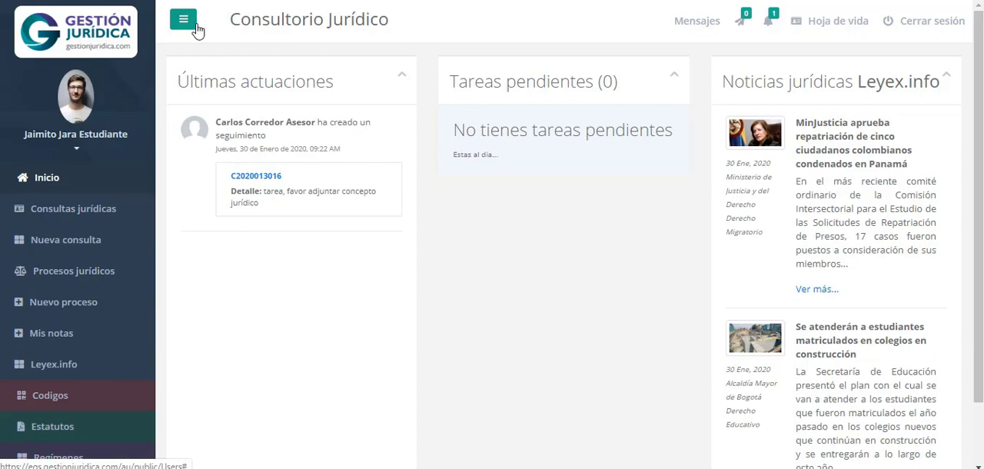
Collapse the side navigation menu to icons and expand it back to full width
left_click(185, 22)
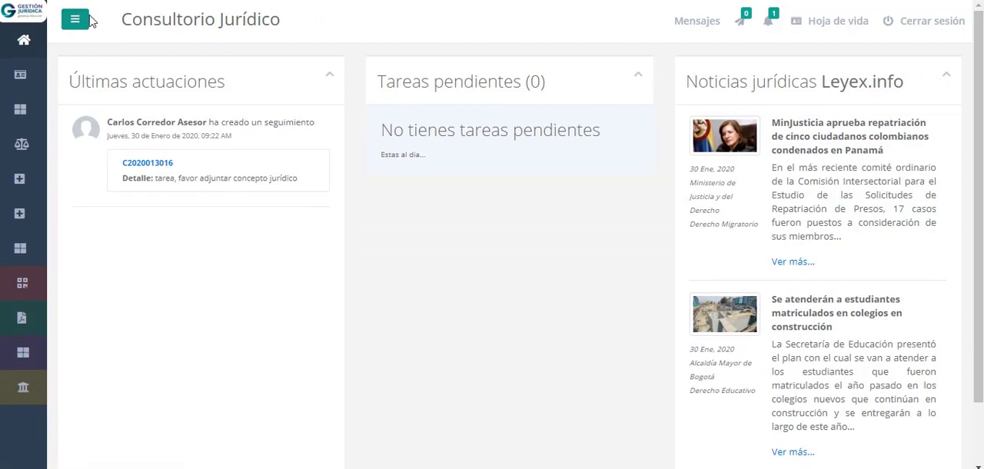
left_click(80, 22)
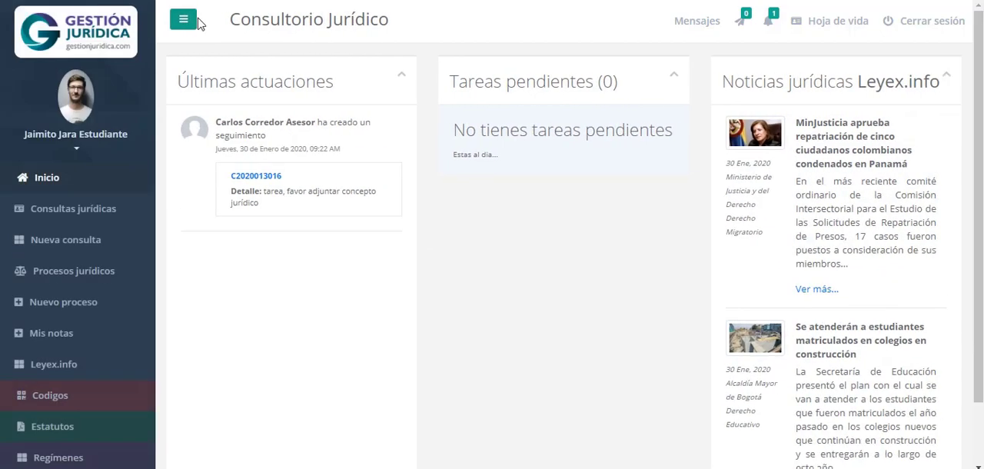
left_click(181, 21)
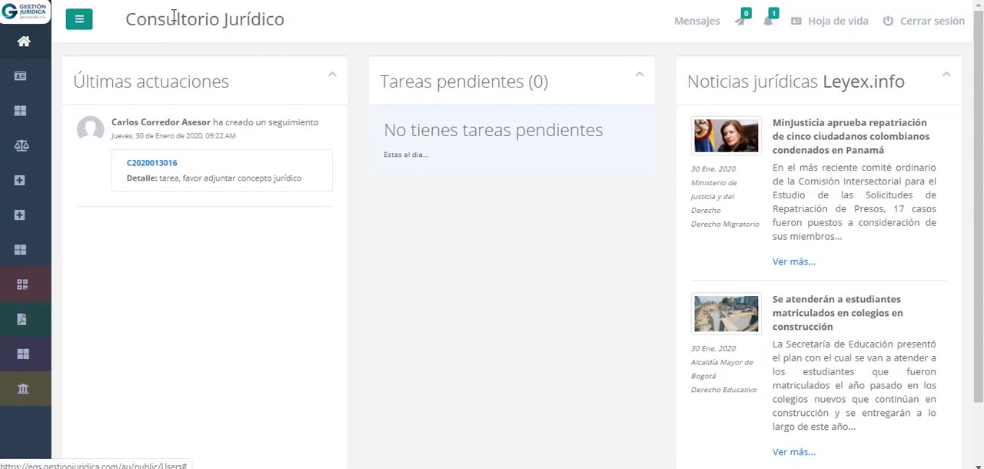
left_click(76, 21)
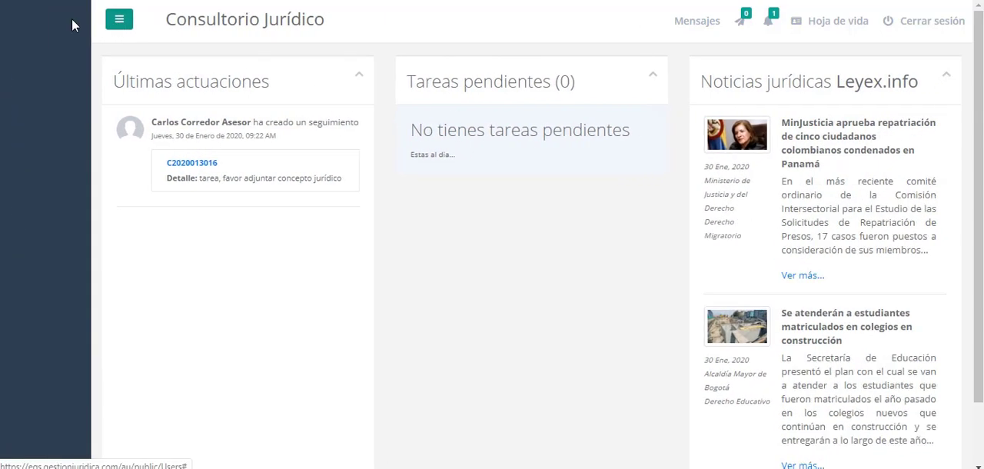
Start a new message from the messages list and choose the adviser found by first name as its recipient
left_click(706, 29)
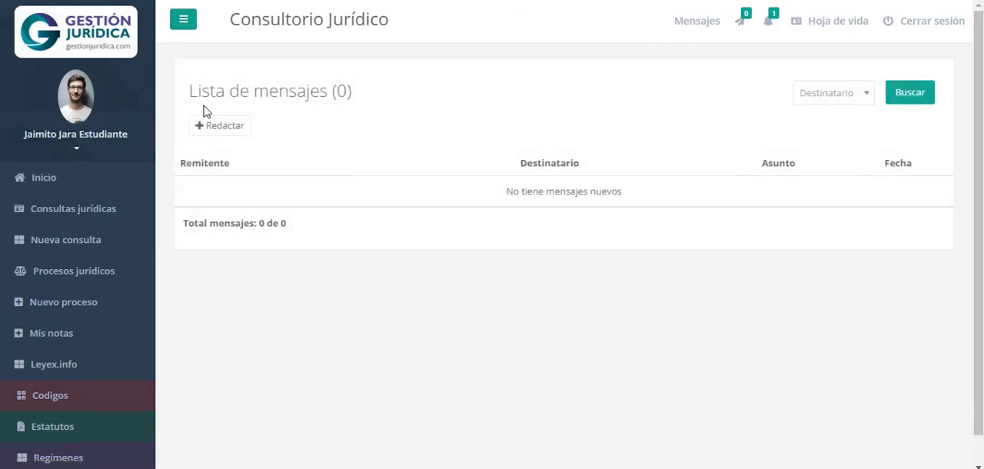
left_click(224, 127)
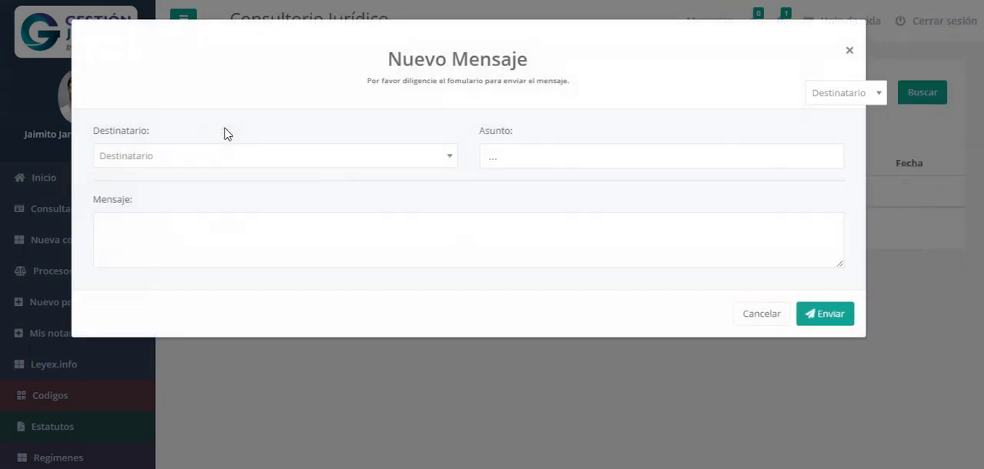
left_click(235, 161)
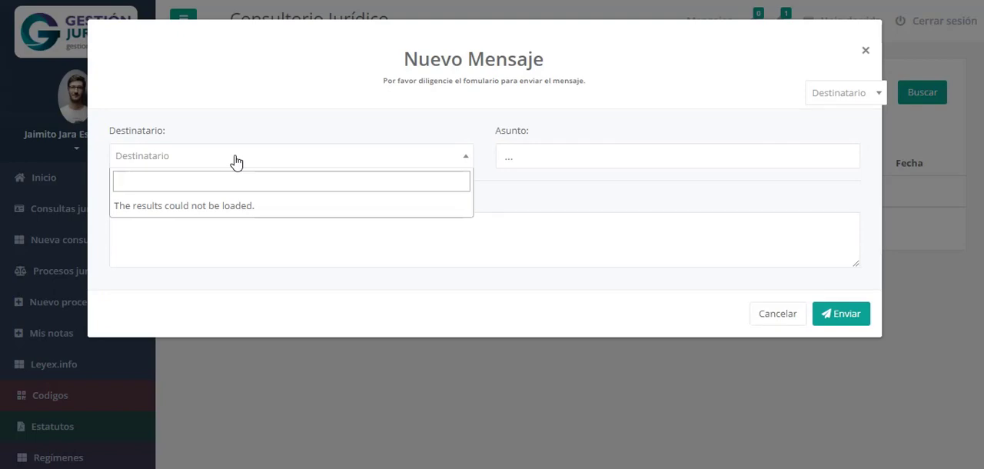
type("cristian")
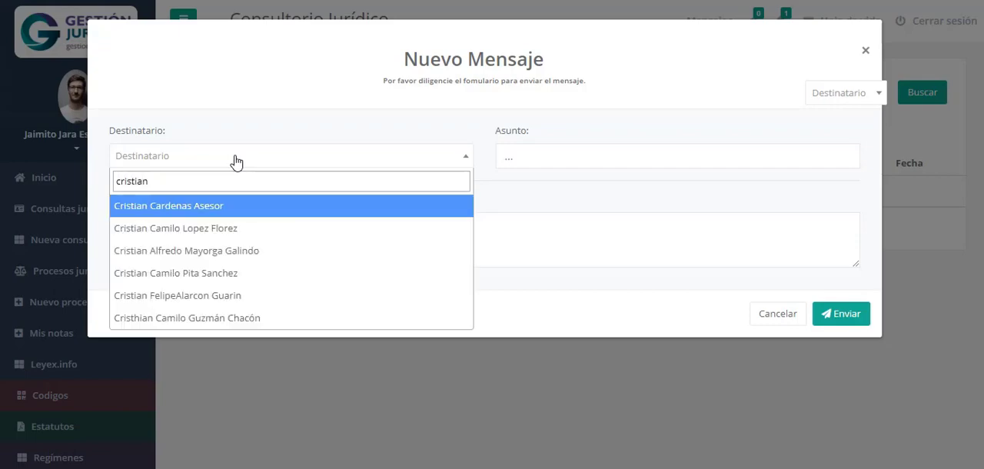
left_click(222, 208)
Give the message the subject "Saludo" and a few dots as its body, and send it
left_click(602, 157)
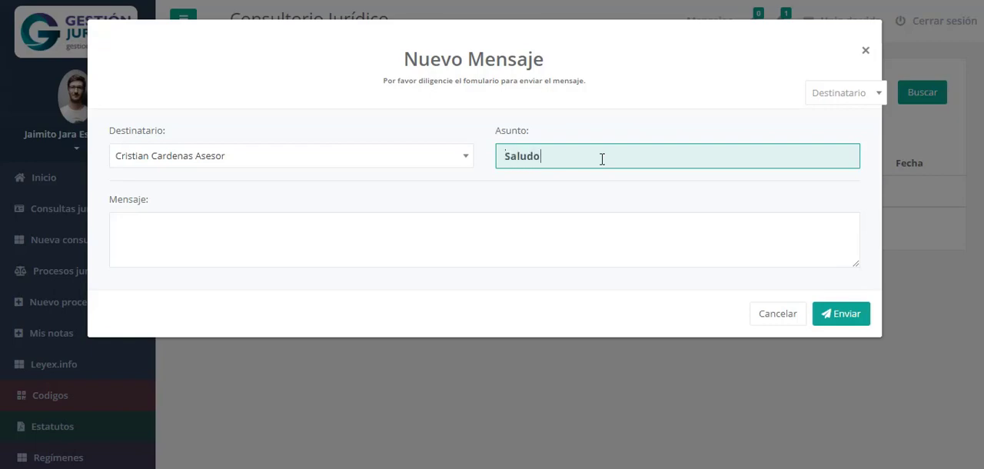
left_click(482, 226)
type("..")
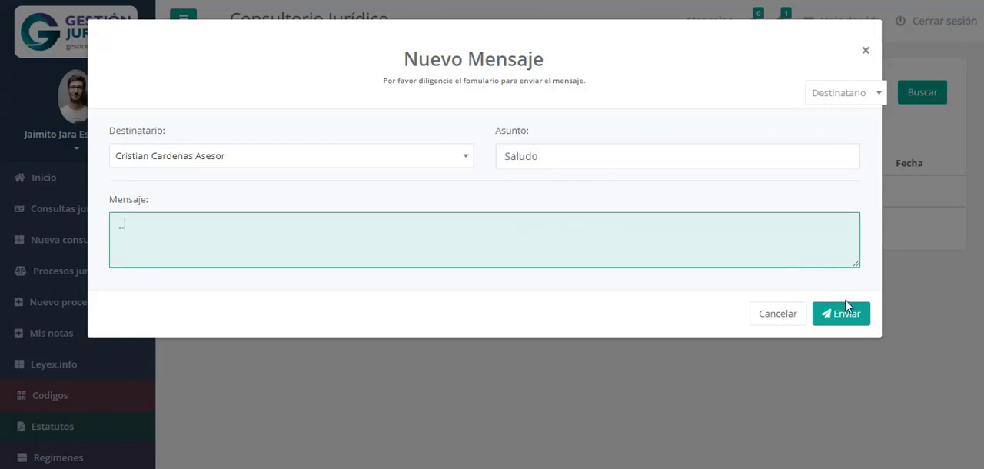
left_click(852, 315)
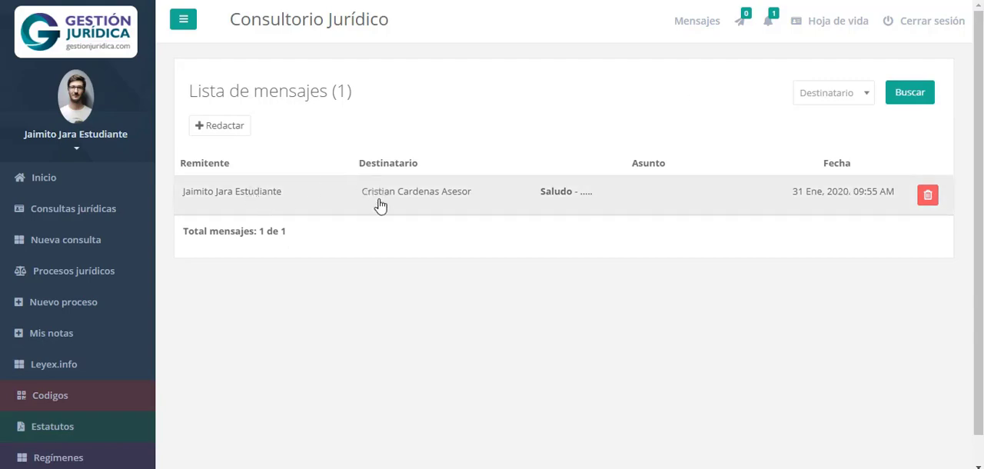
View the pending notifications and close their list
left_click(767, 26)
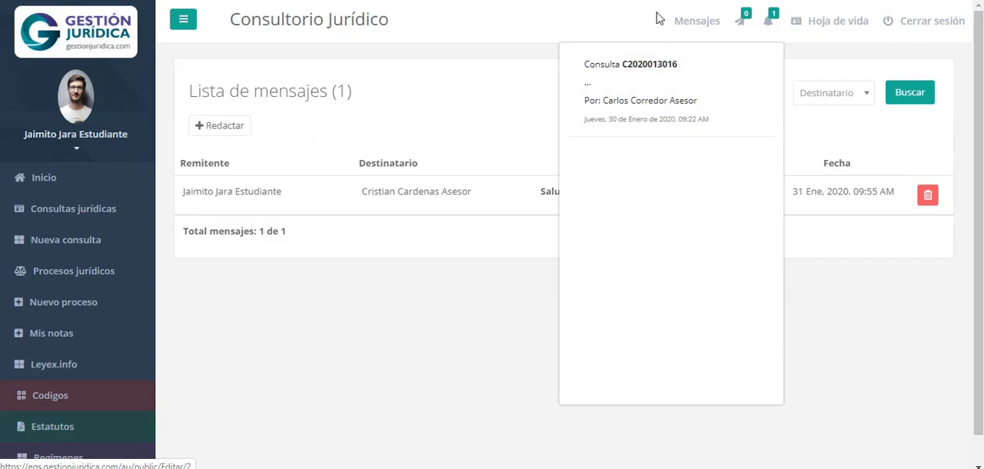
left_click(770, 23)
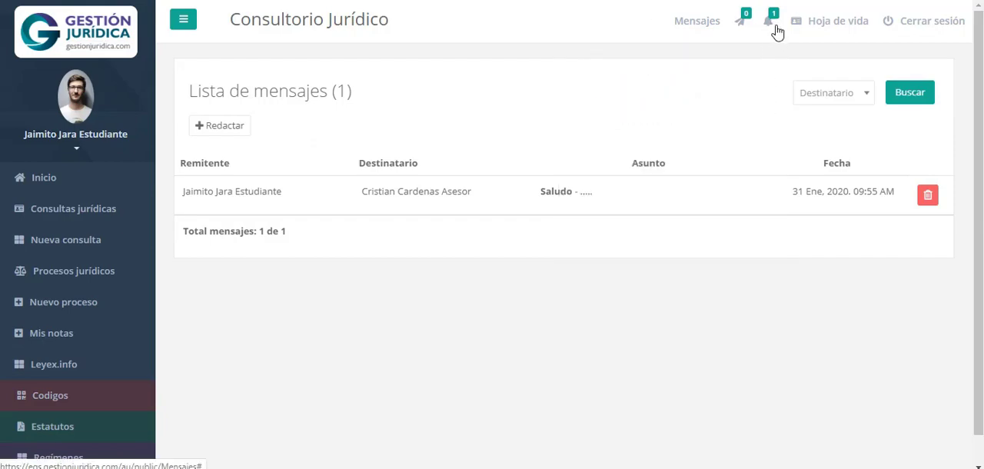
Open the Hoja de vida form and review its general information, profile, education, experience and language fields
left_click(835, 25)
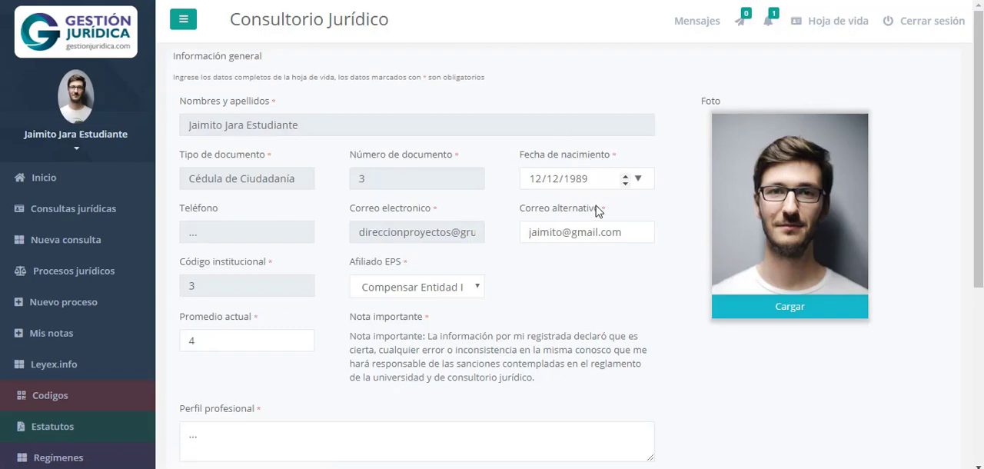
scroll(597, 208, "down", 4)
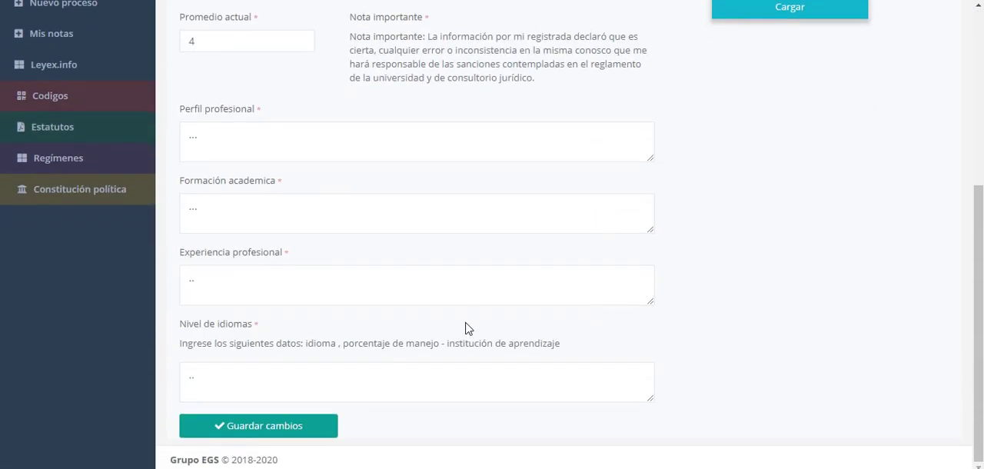
scroll(461, 331, "up", 4)
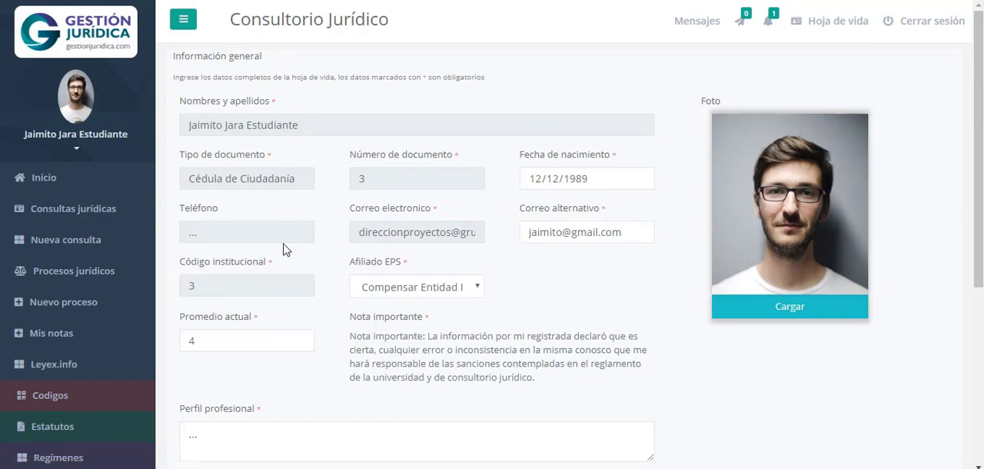
scroll(517, 154, "down", 4)
scroll(263, 127, "up", 4)
Open the password change form from the student's profile options and examine the current and new password fields
left_click(76, 153)
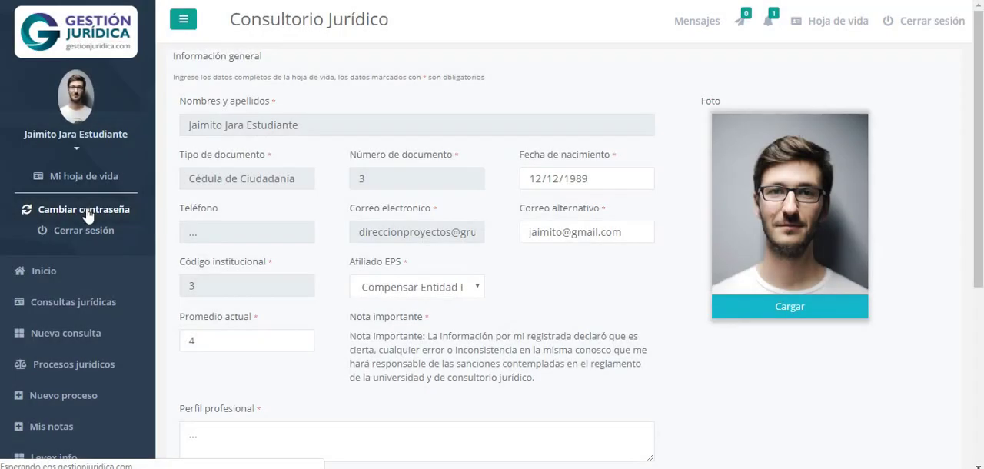
left_click(84, 209)
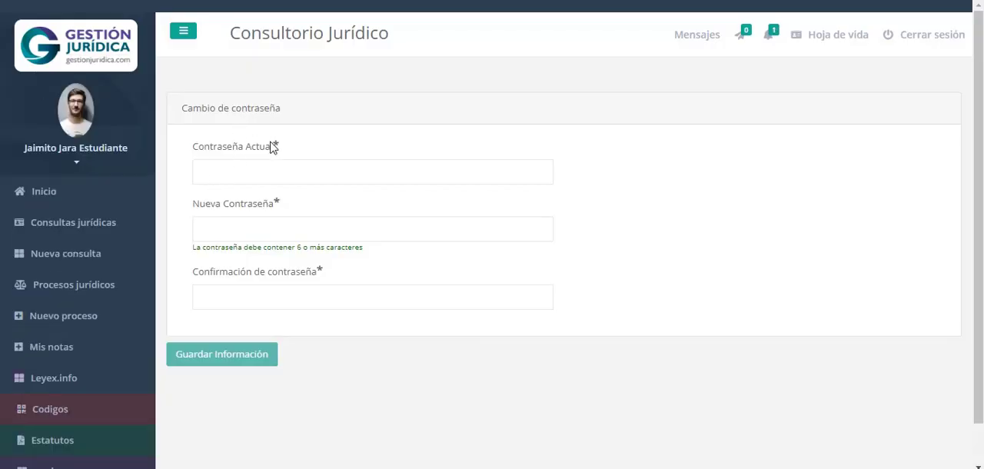
left_click_drag(273, 148, 195, 149)
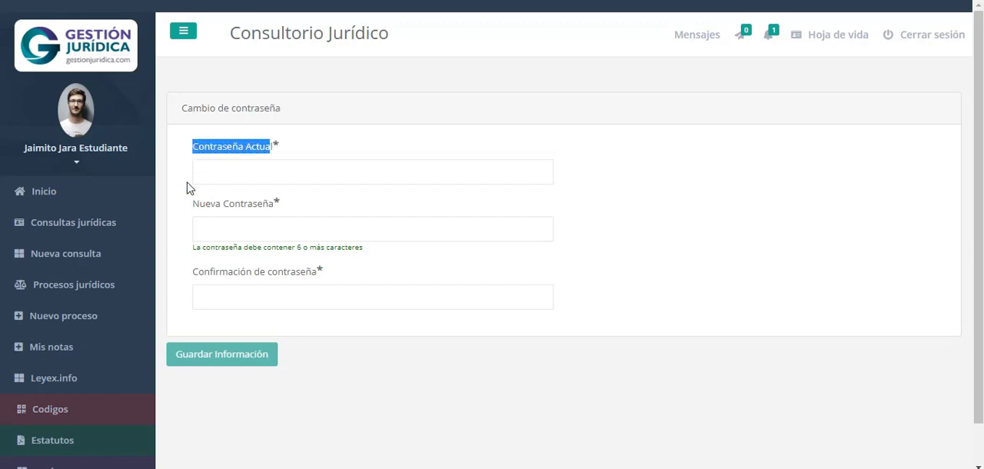
left_click_drag(193, 206, 262, 208)
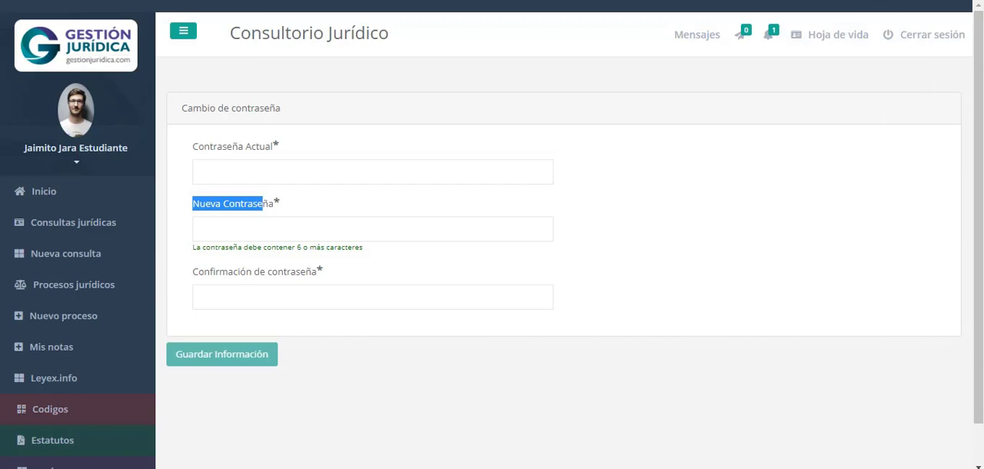
Return to the Inicio page and look through the Leyex.info legal news feed
left_click(40, 193)
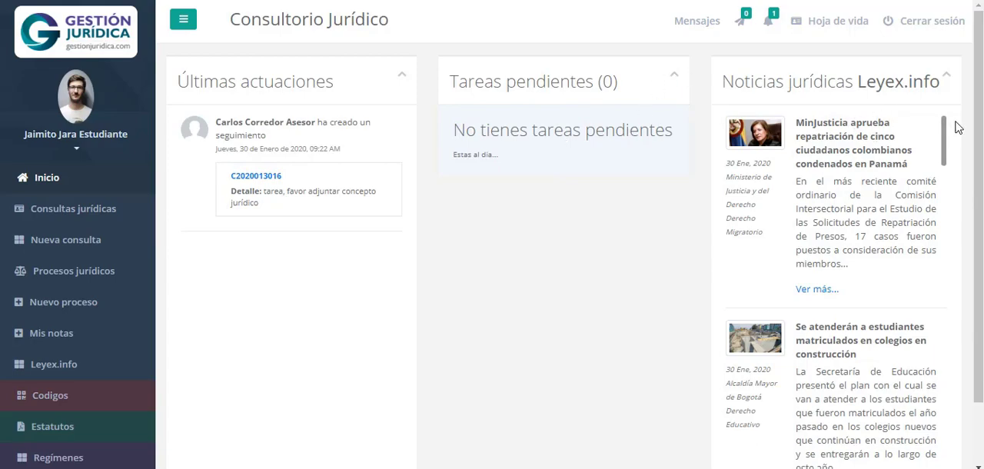
scroll(901, 226, "down", 4)
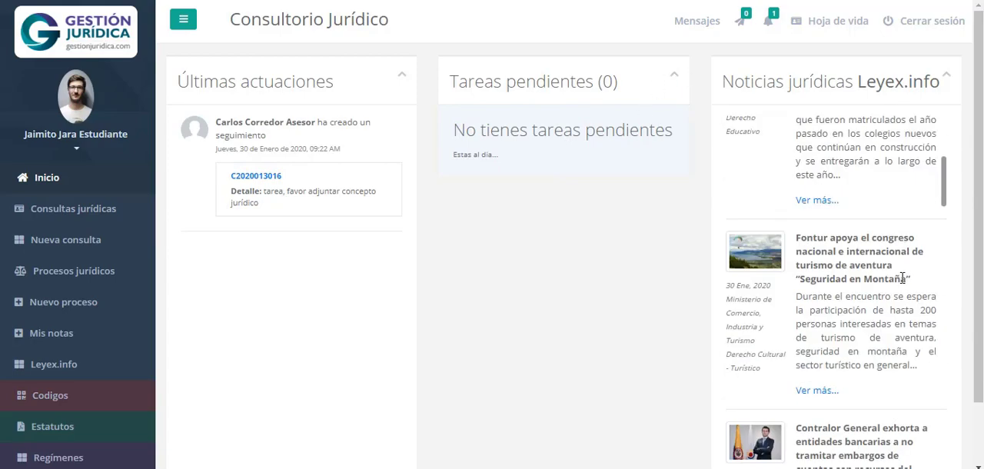
scroll(903, 281, "up", 4)
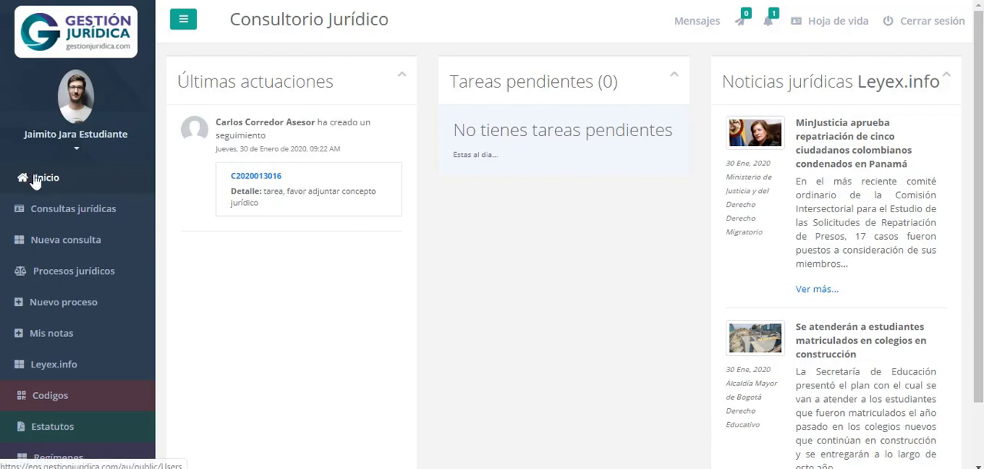
Open the Consultas jurídicas list and look over the remaining sections of the side navigation
left_click(92, 219)
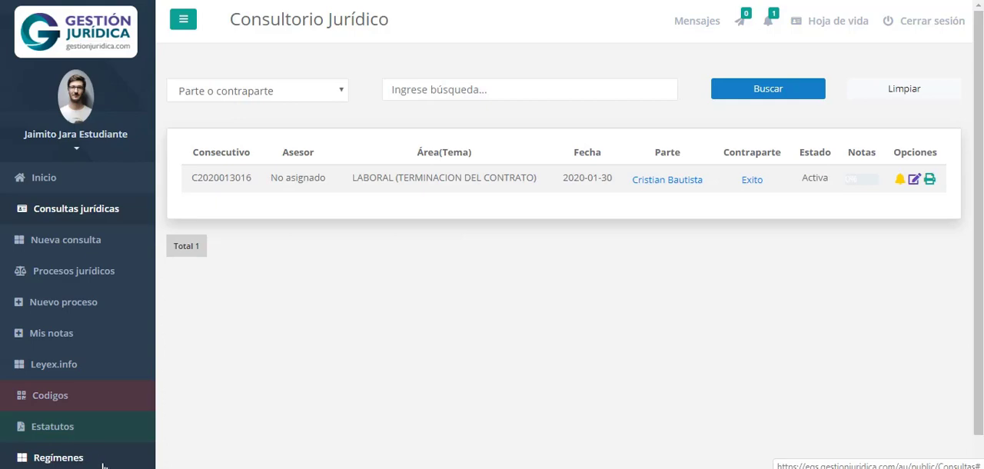
scroll(287, 311, "down", 1)
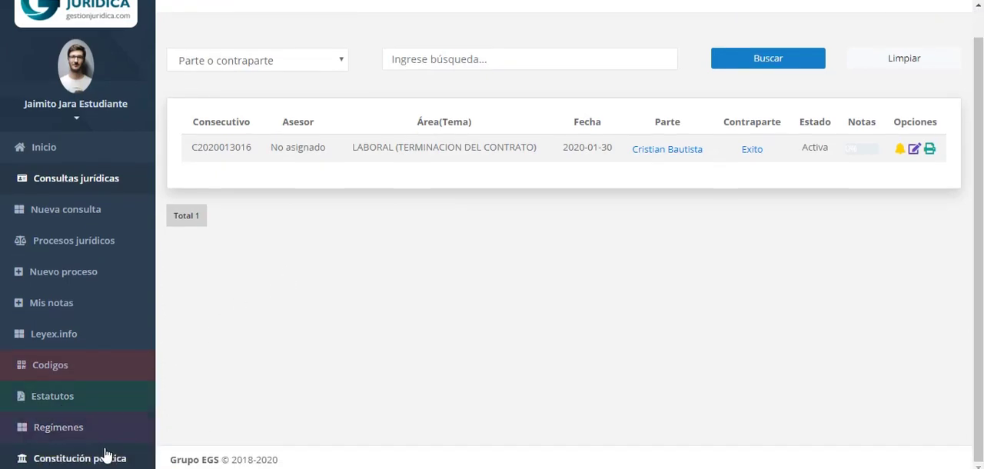
scroll(388, 341, "up", 1)
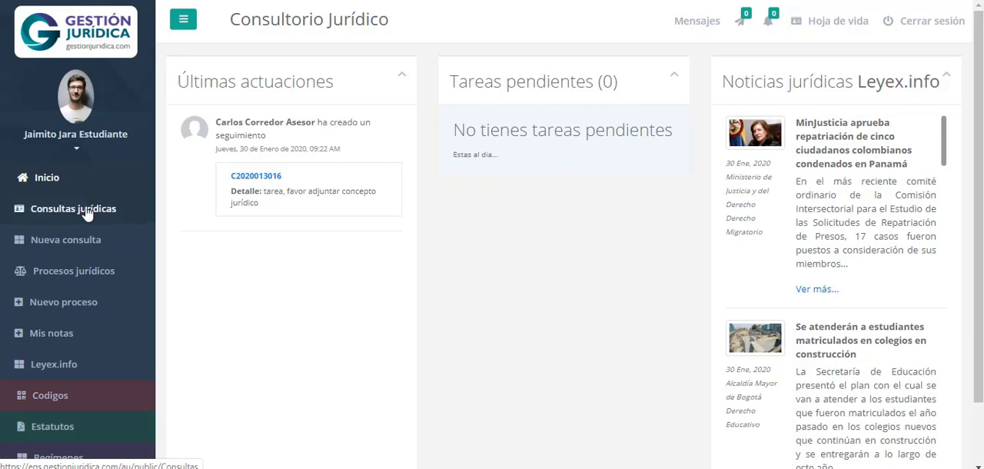
Open the party's record from the Consultas jurídicas list and review its basic, housing, economic and contact information
left_click(135, 219)
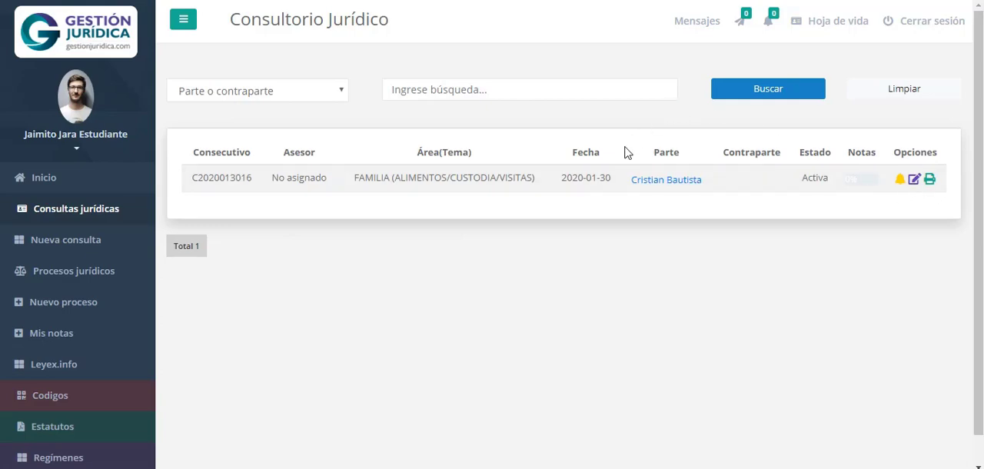
left_click(675, 186)
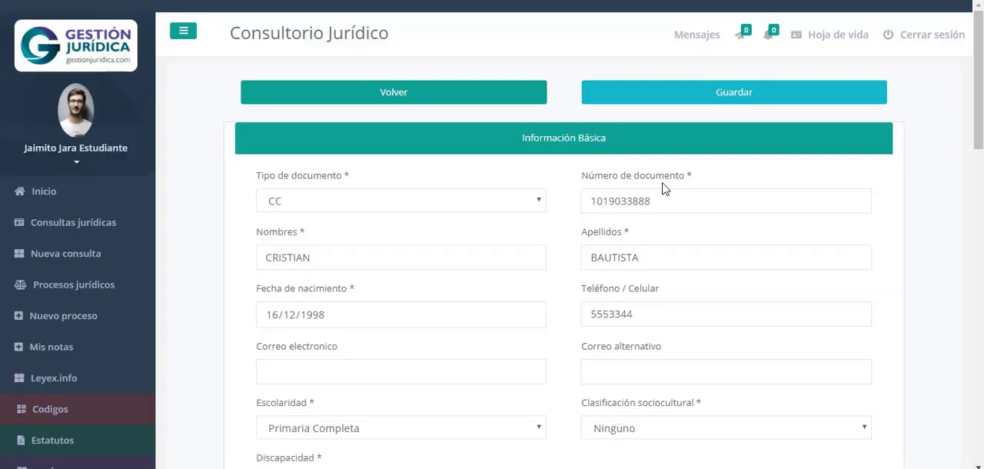
scroll(807, 246, "down", 2)
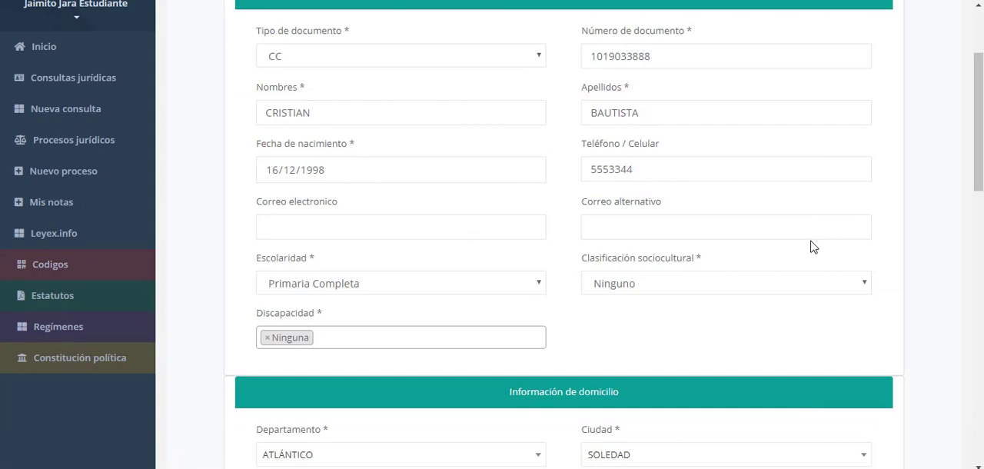
scroll(592, 169, "up", 2)
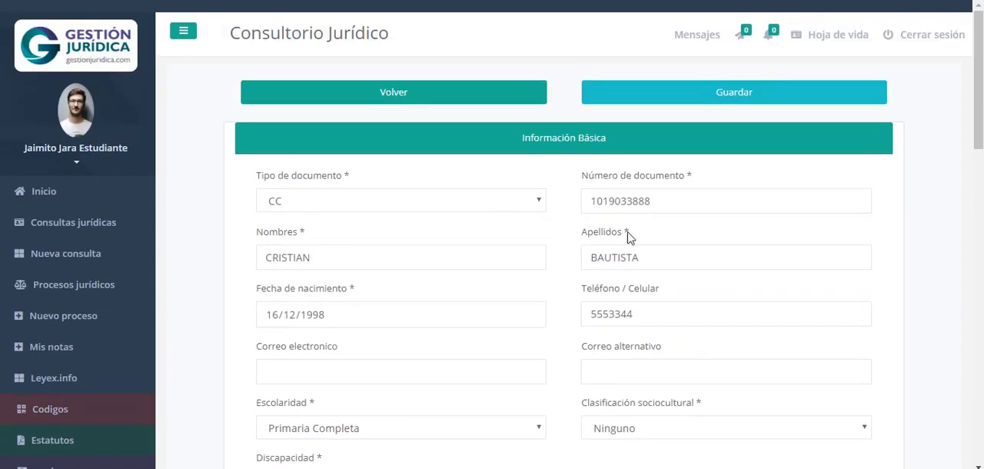
scroll(724, 264, "down", 6)
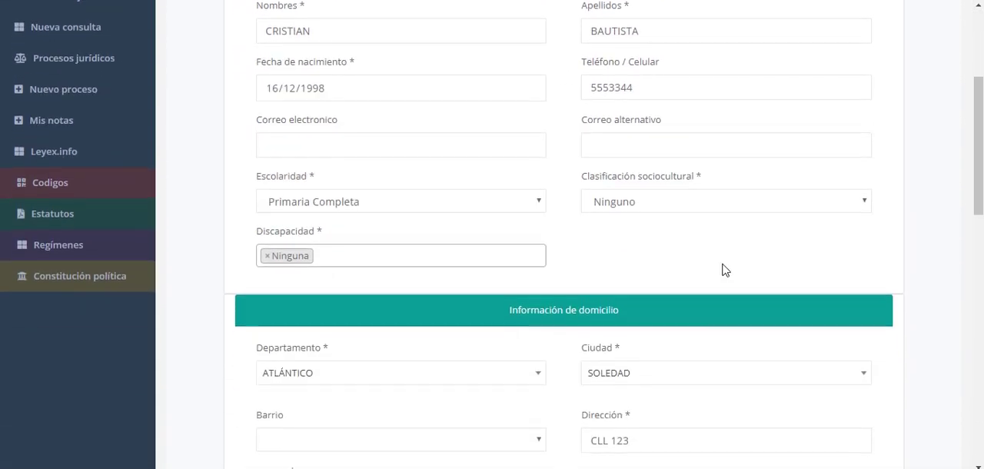
scroll(722, 270, "up", 6)
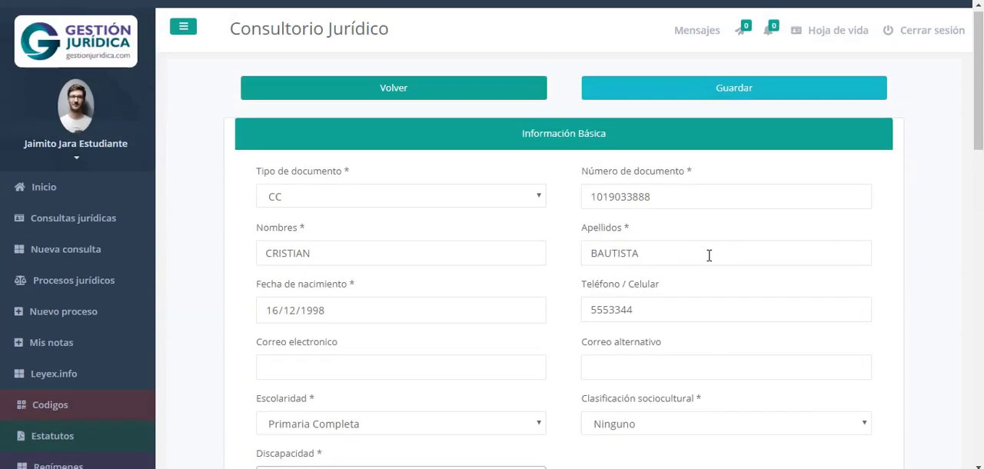
scroll(711, 251, "down", 6)
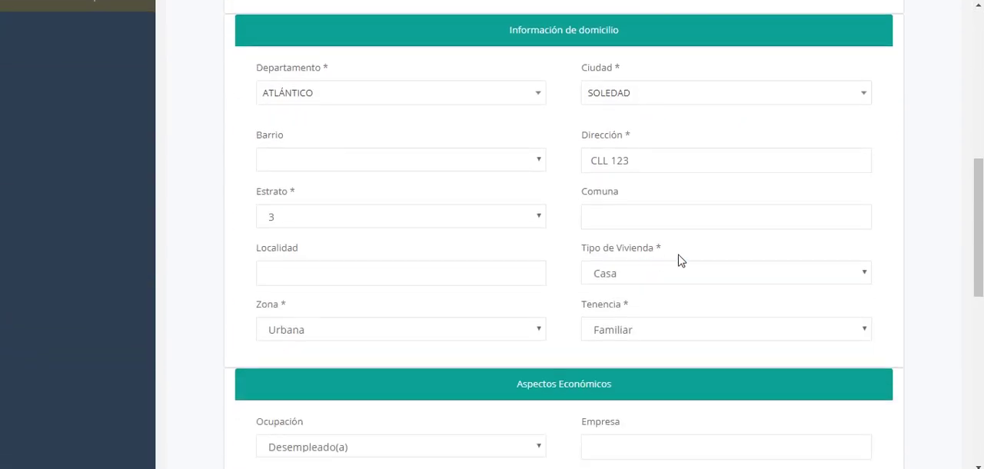
scroll(679, 259, "down", 4)
scroll(654, 259, "down", 4)
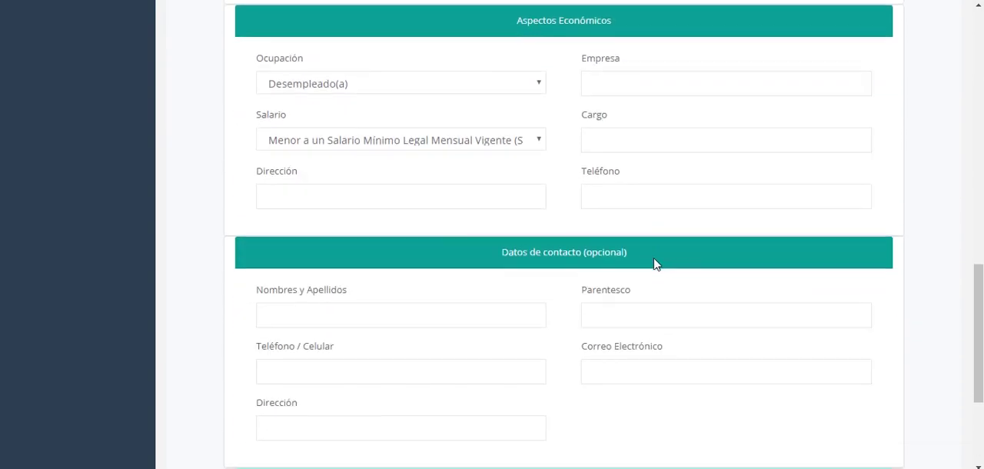
Look back over the economic and basic information in the party's record and return to the Consultas jurídicas list
scroll(703, 287, "up", 12)
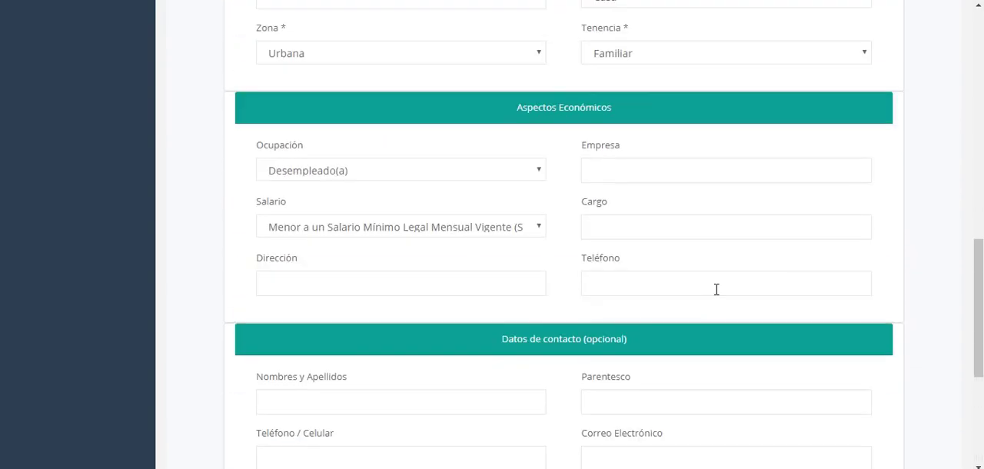
scroll(719, 288, "up", 2)
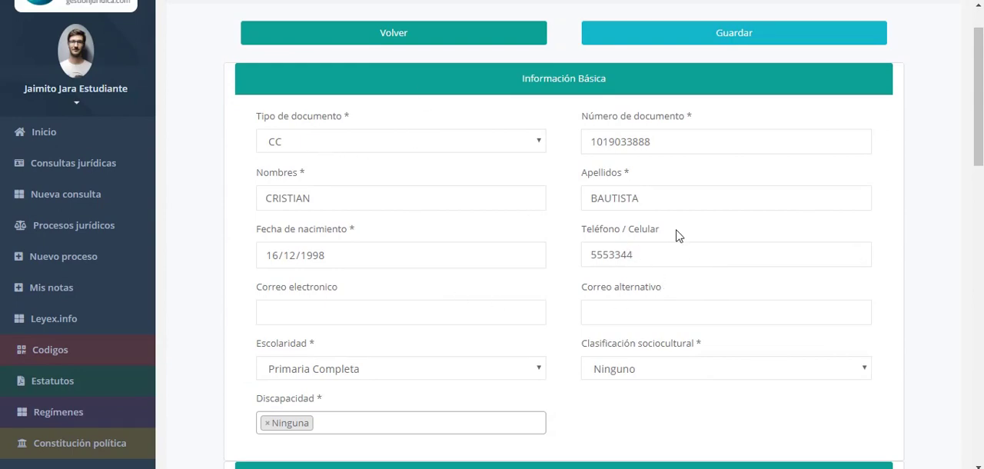
left_click(110, 163)
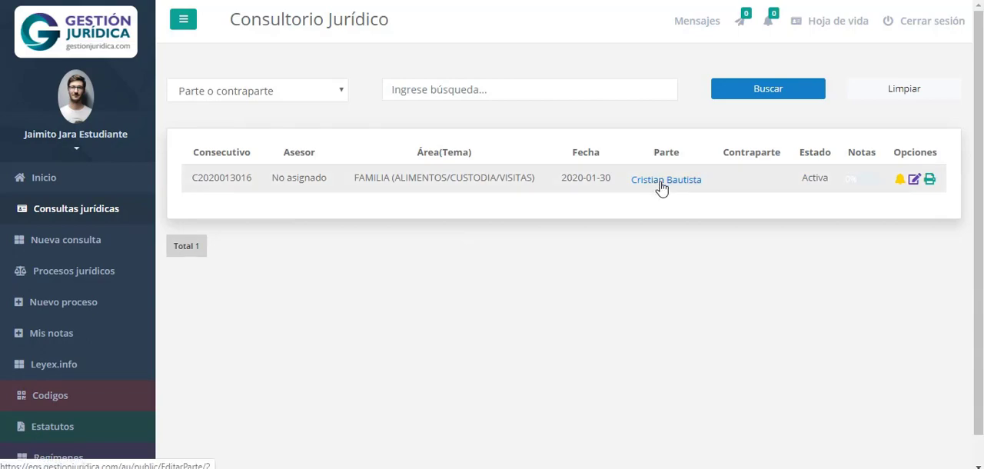
Reopen the party's record from the consultations list and review its basic, housing and economic information
left_click(650, 191)
scroll(789, 252, "down", 10)
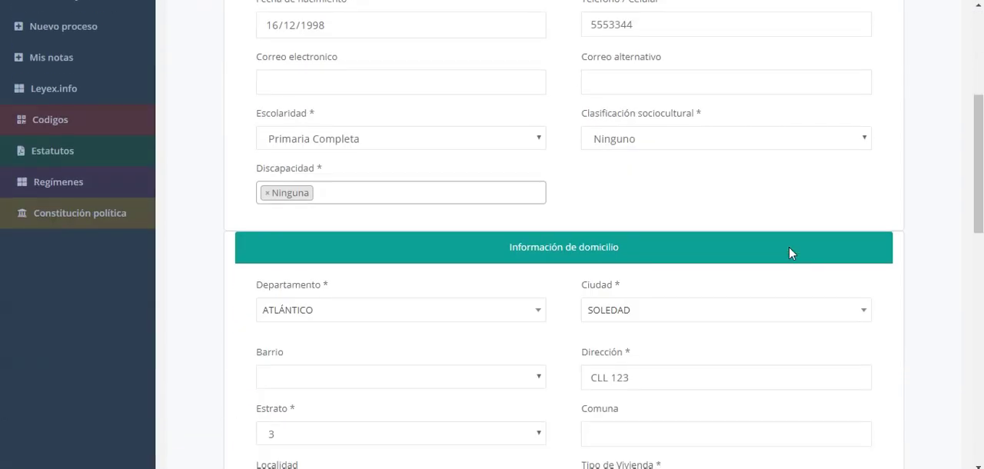
scroll(699, 310, "up", 5)
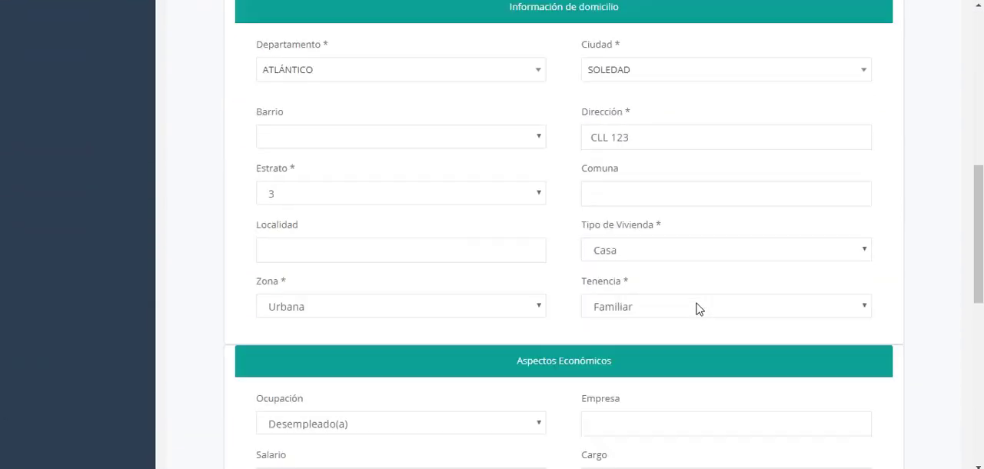
scroll(698, 310, "up", 2)
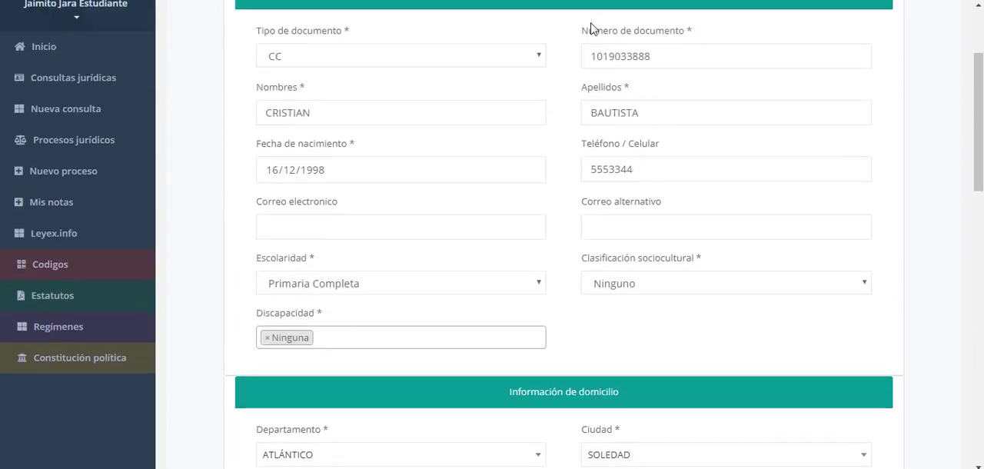
scroll(744, 218, "down", 1)
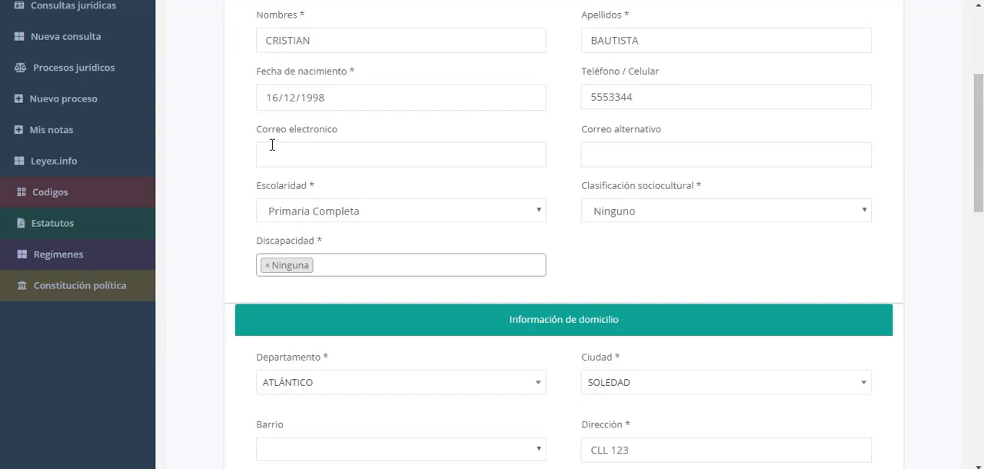
scroll(688, 188, "down", 1)
scroll(690, 190, "down", 9)
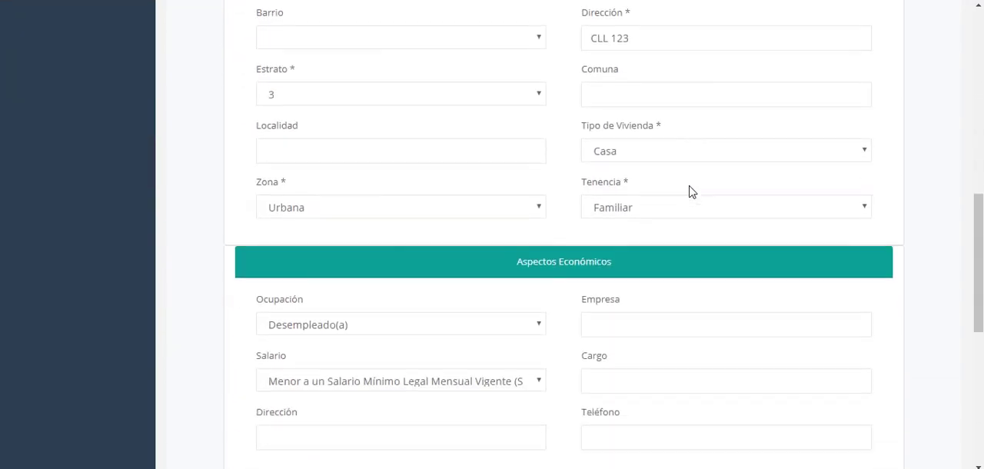
scroll(689, 191, "up", 12)
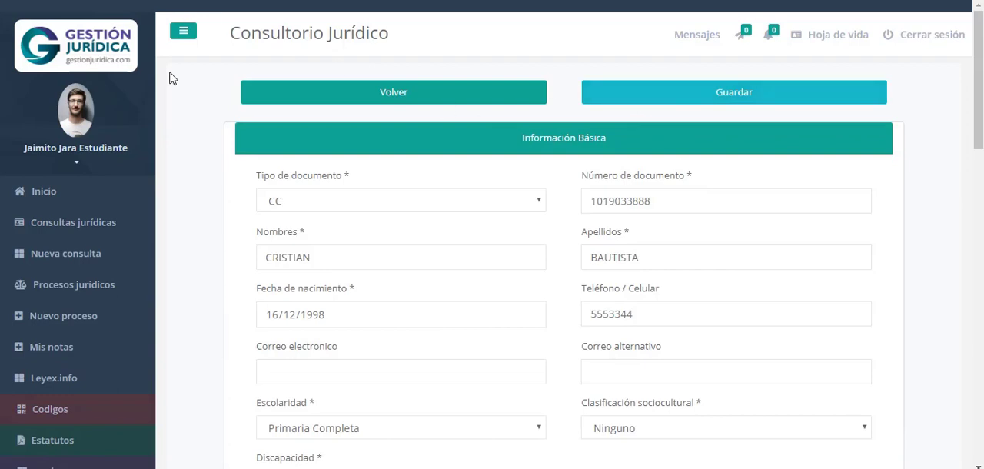
Open the consultation for editing from the Consultas jurídicas list and go through its summary to the Información general section
left_click(67, 223)
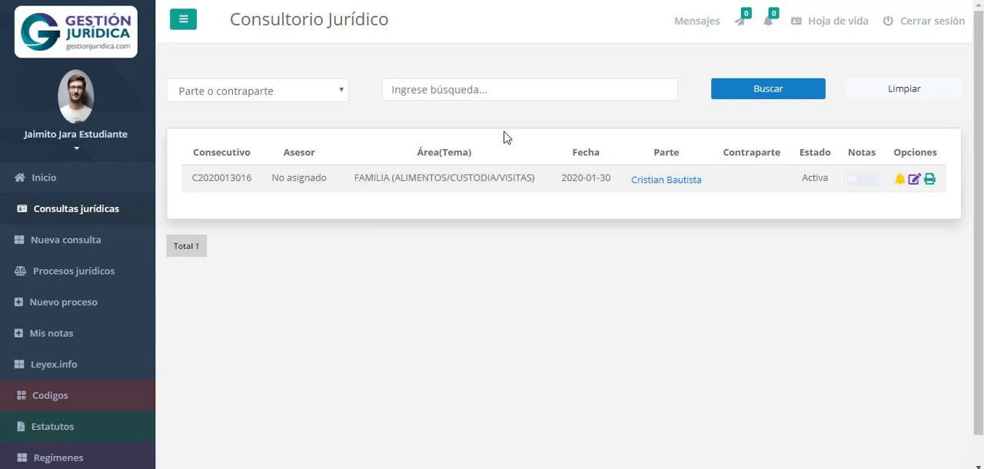
left_click(914, 179)
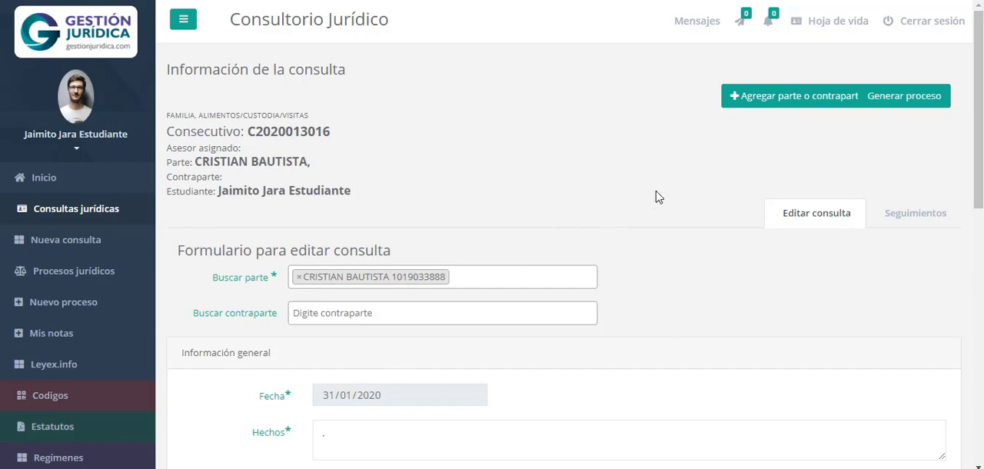
scroll(585, 64, "down", 1)
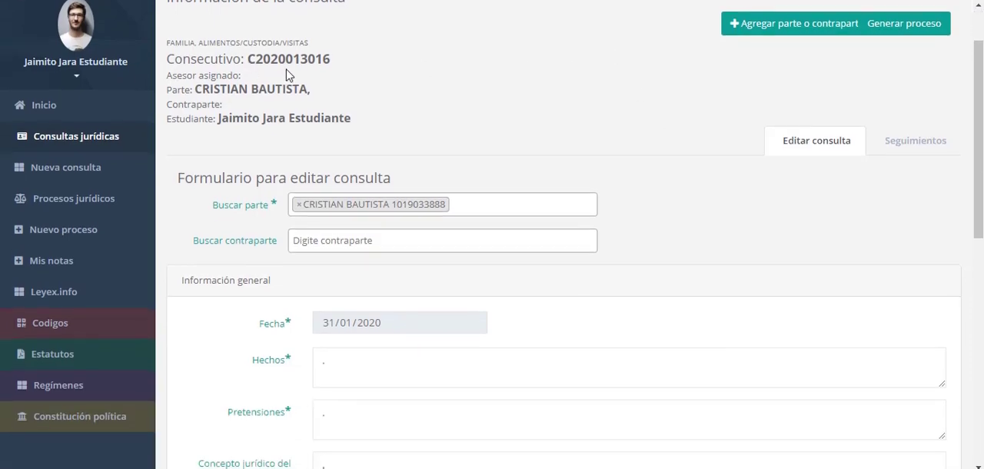
scroll(344, 97, "down", 1)
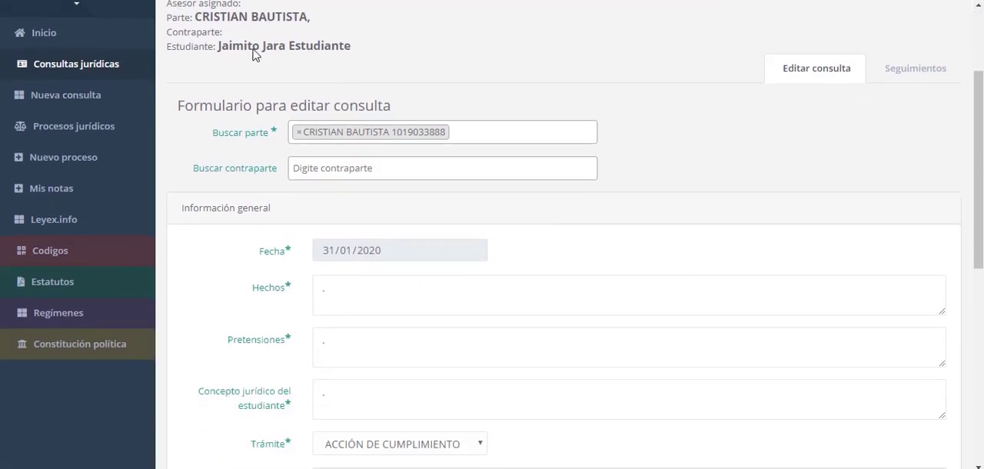
scroll(536, 126, "down", 1)
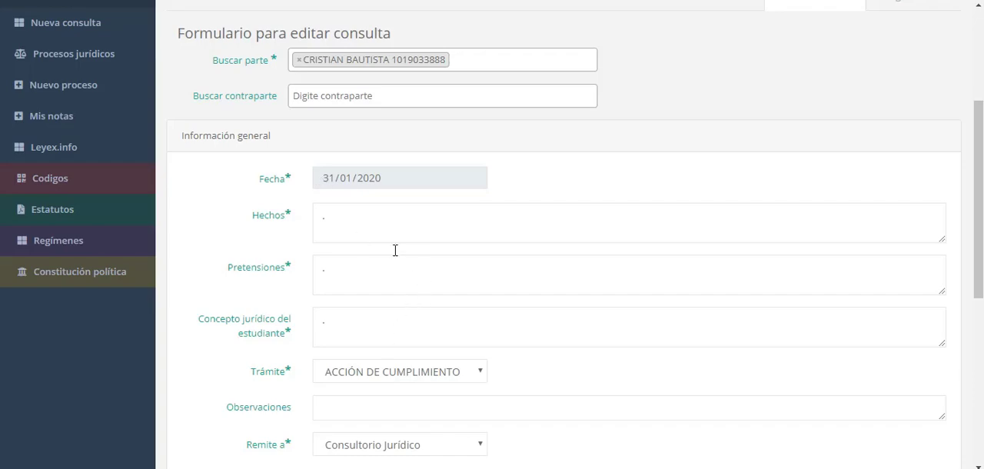
Replace the Hechos placeholder with "1. El usuario estuvo casado con la señora" followed by the woman's name
left_click(294, 211)
key("BackSpace")
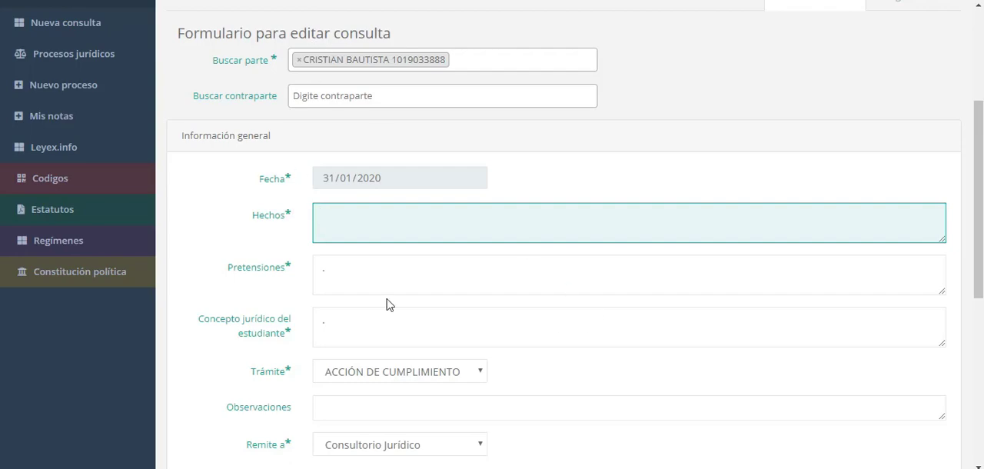
type("1. El usuario ")
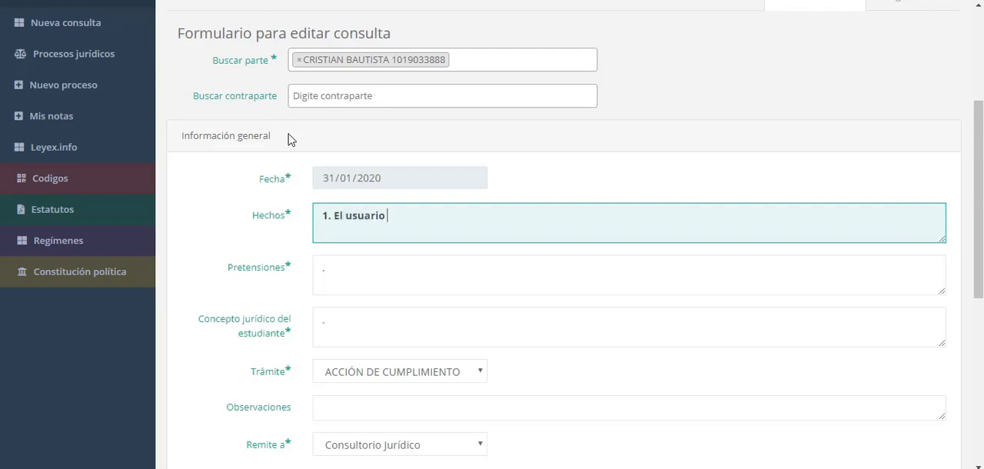
type("estuvo casado ")
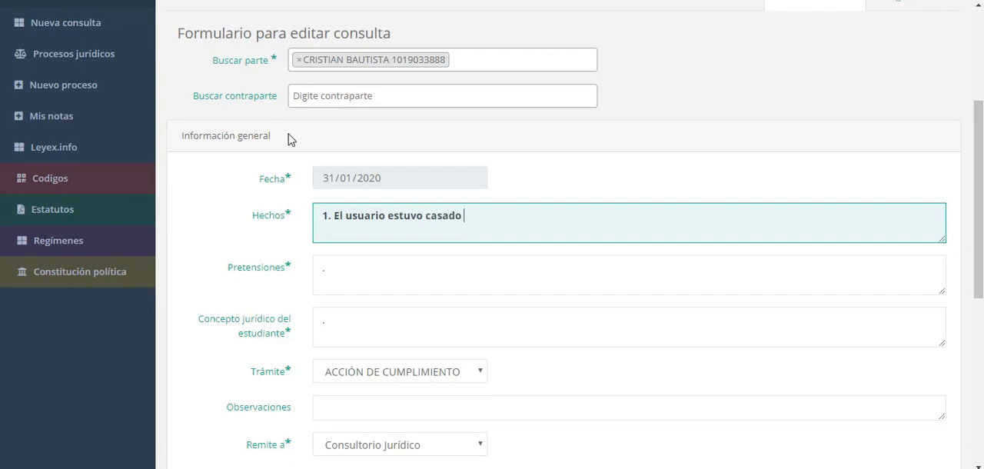
type("con la señora Fulanita")
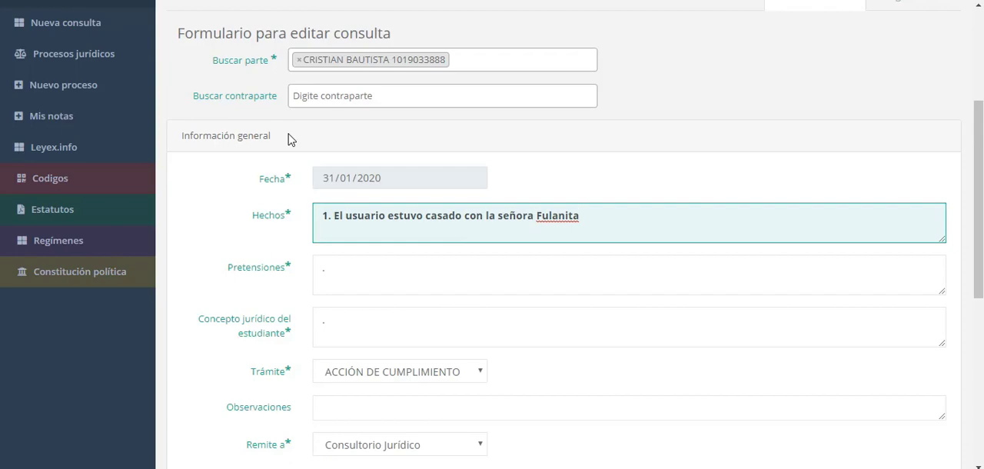
Complete the first fact in Hechos with ", producto del cual nacio la menor" and the child's full name
type(". El usuario estuvo casado con la señora Fulanita, producto del cual naci")
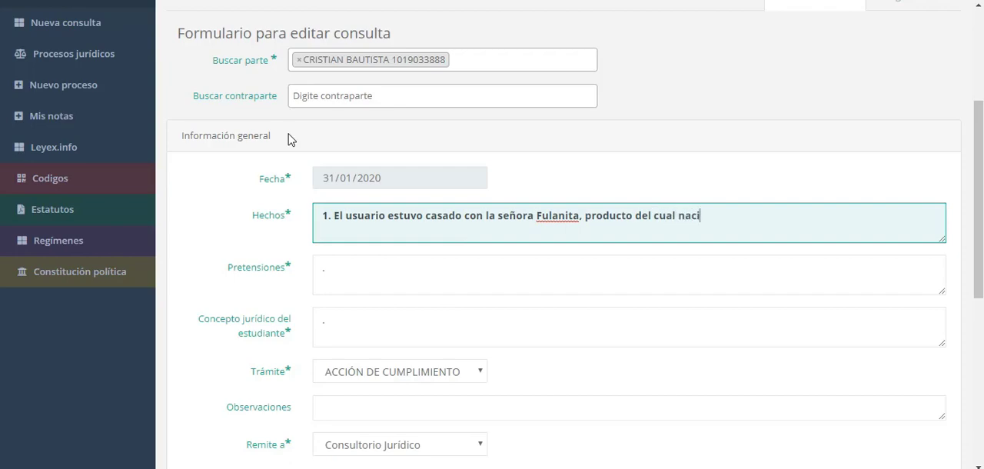
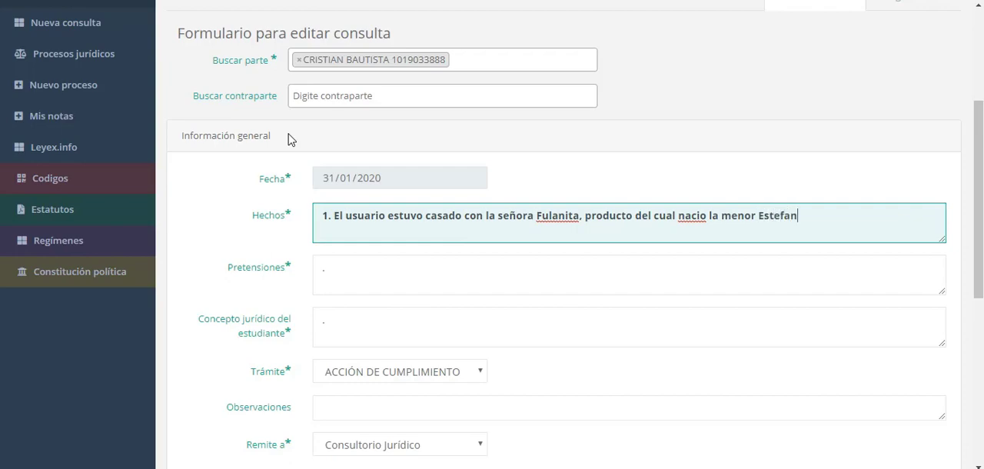
Add a second line to Hechos: "2. Desde el momento de su nacimiento, la madre no suministró alimento a la menor"
key("Return")
type("2.")
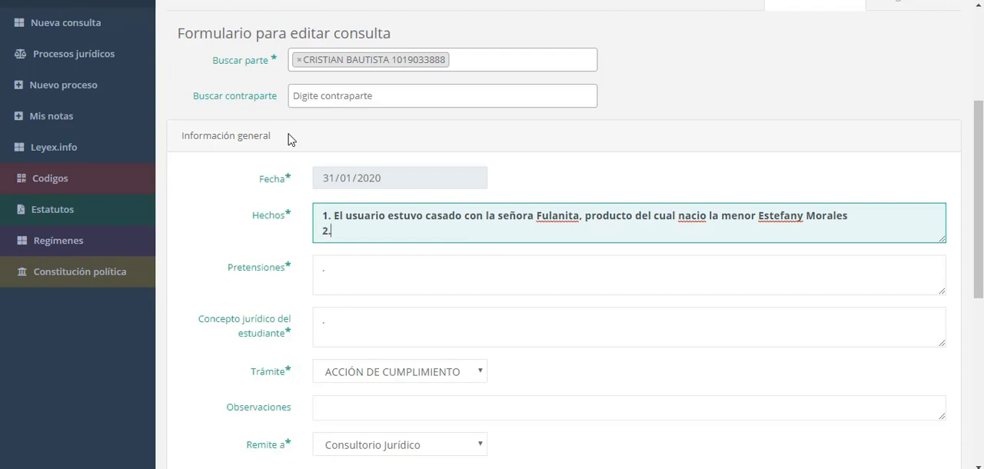
type(" Desde el momento de su nacimiento,")
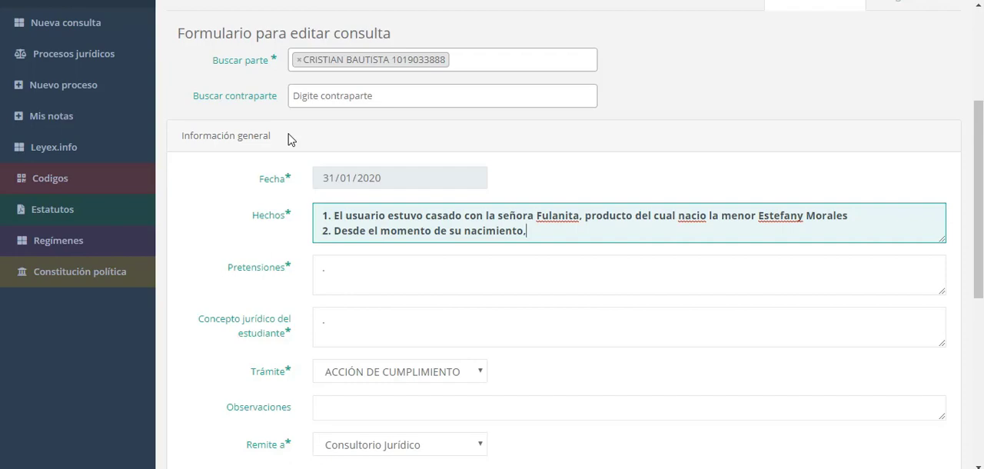
type("la madre no suministró alimento a la menor")
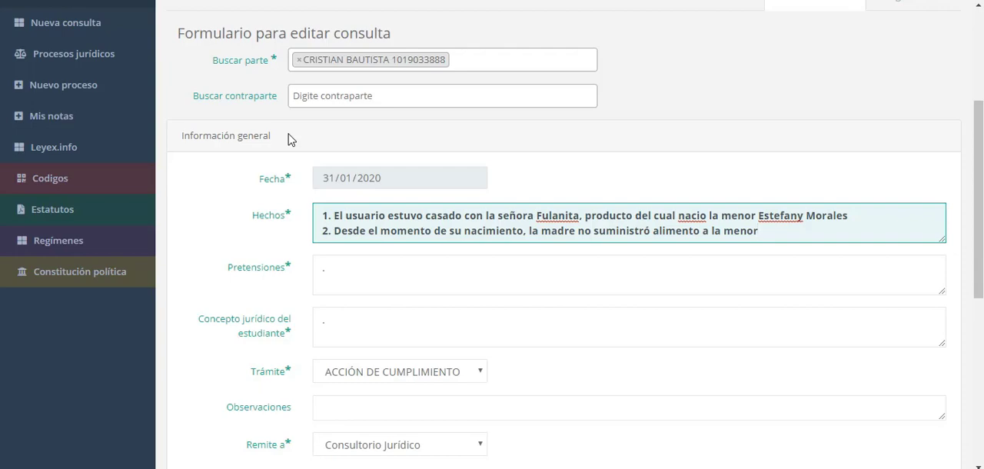
Add a third line to Hechos reading "3. Anteriormente se realizó.."
key("Return")
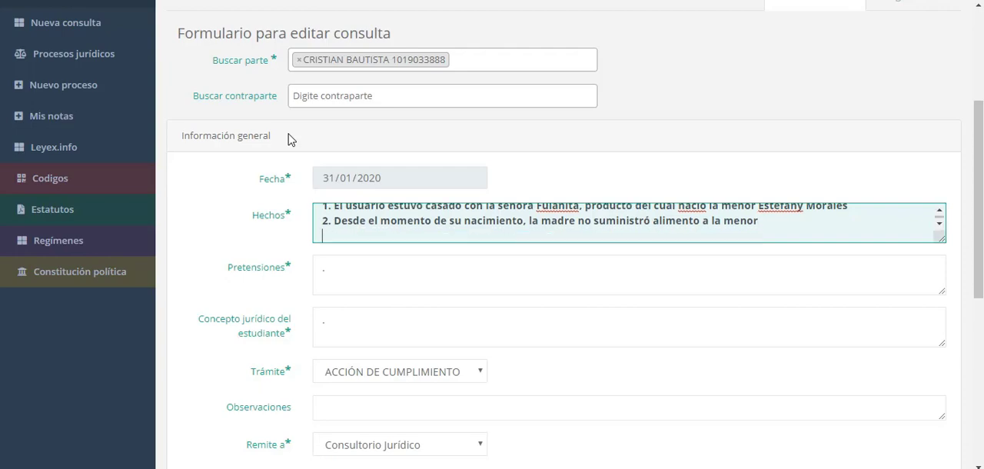
type("3. Anteriormente")
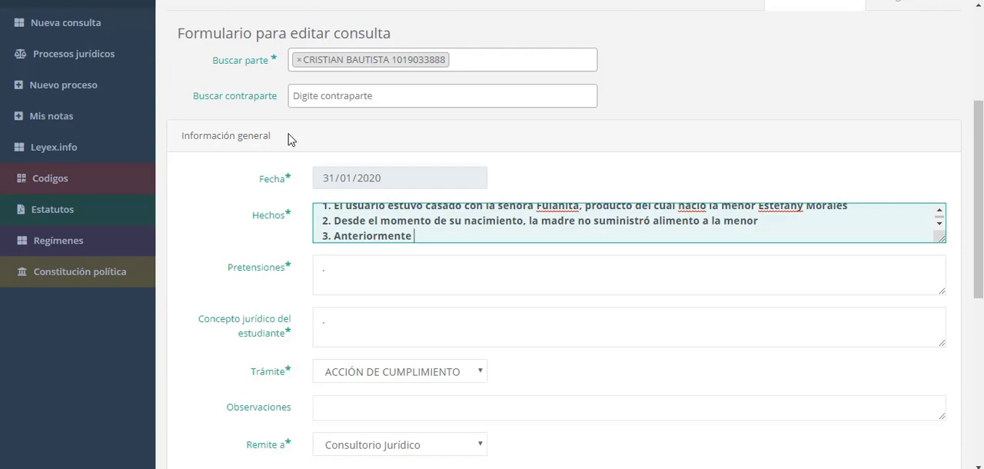
type("se realizó..")
Replace the Pretensiones placeholder with "Fijación nueva cuota alimentaria"
left_click(352, 285)
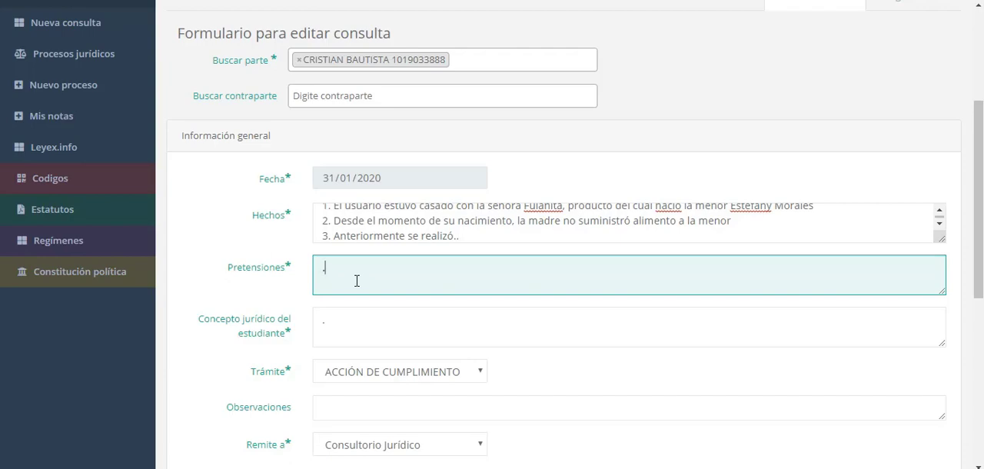
type("Fijación nueva cuota alimentaria")
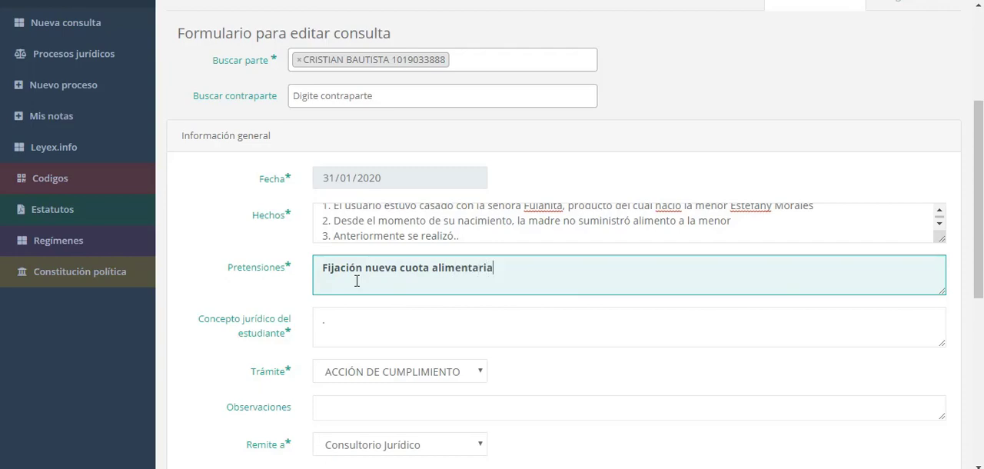
Replace the Concepto jurídico del estudiante placeholder with "Se considera pertinen realizar una audiencia de conciliación.."
left_click(363, 330)
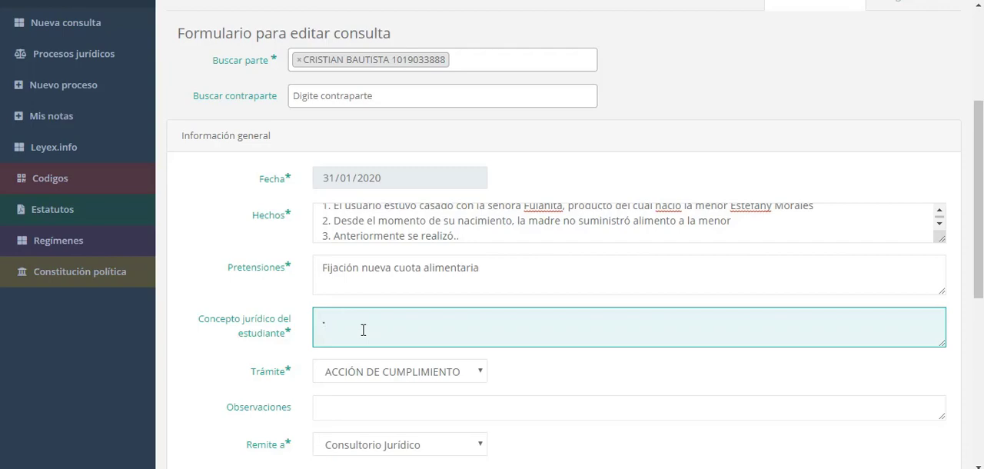
type("Se considera pertinen realizar")
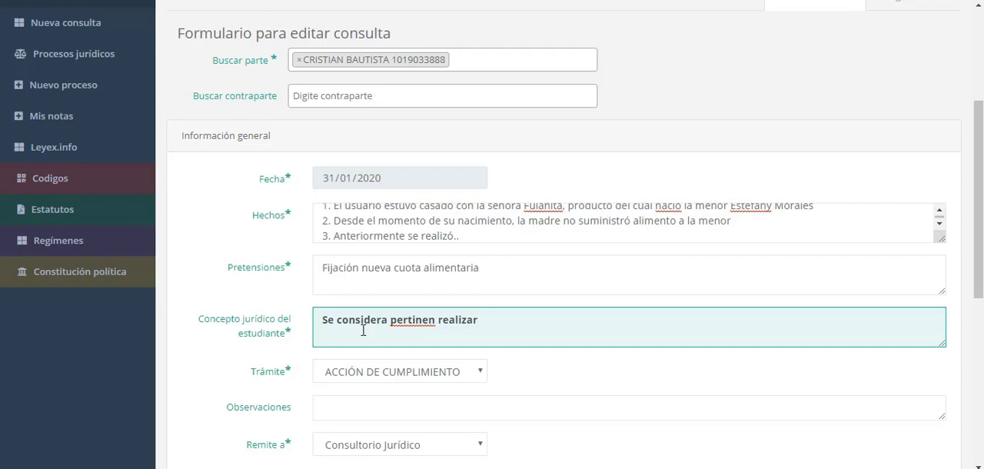
type("una audiencia de conciliaci")
type("n..")
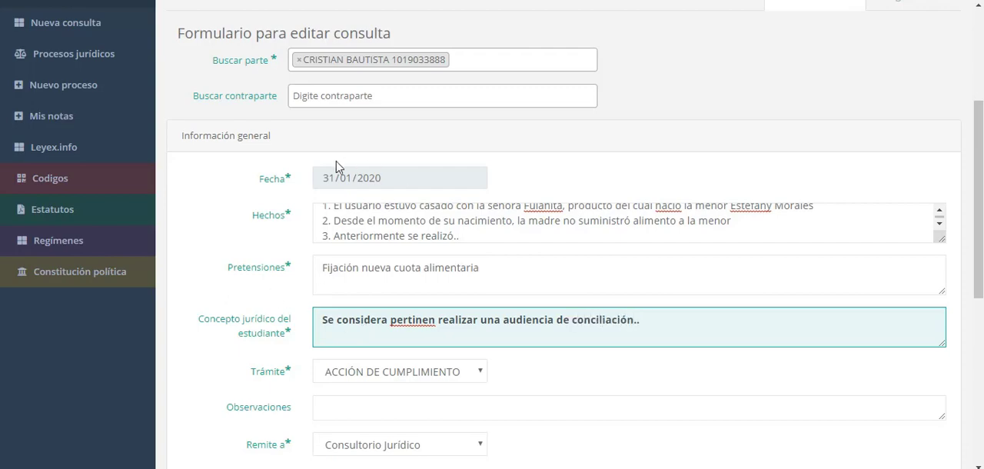
Set the consultation's Trámite to CONCILIACION PREJUDICIAL and close the list of procedures after checking it again
left_click(356, 379)
scroll(329, 153, "down", 1)
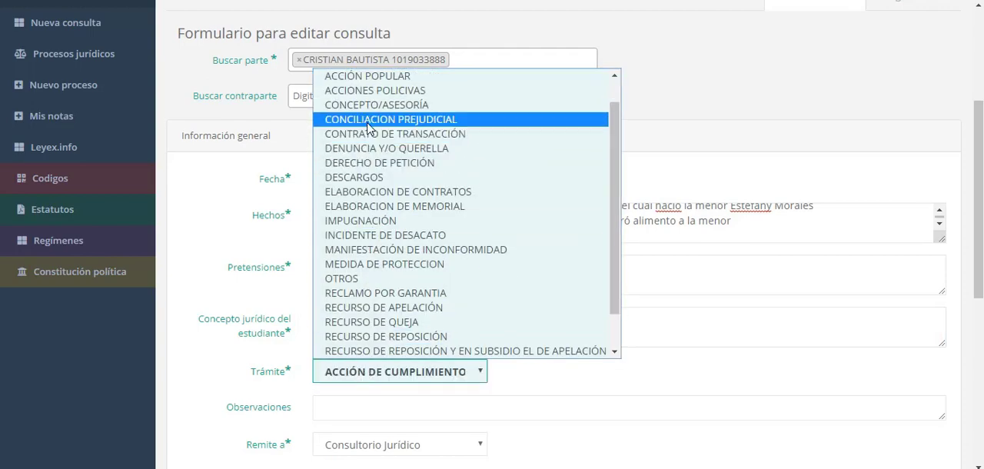
left_click(329, 120)
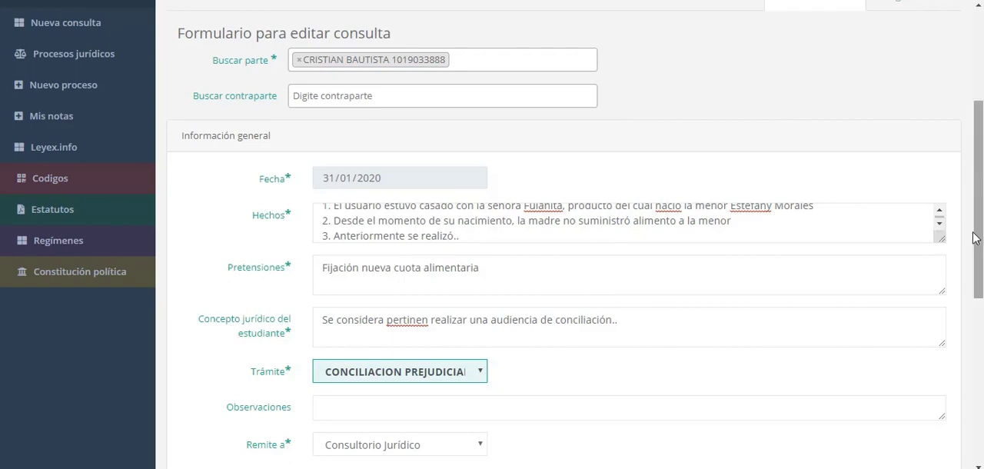
scroll(974, 236, "down", 1)
left_click(401, 305)
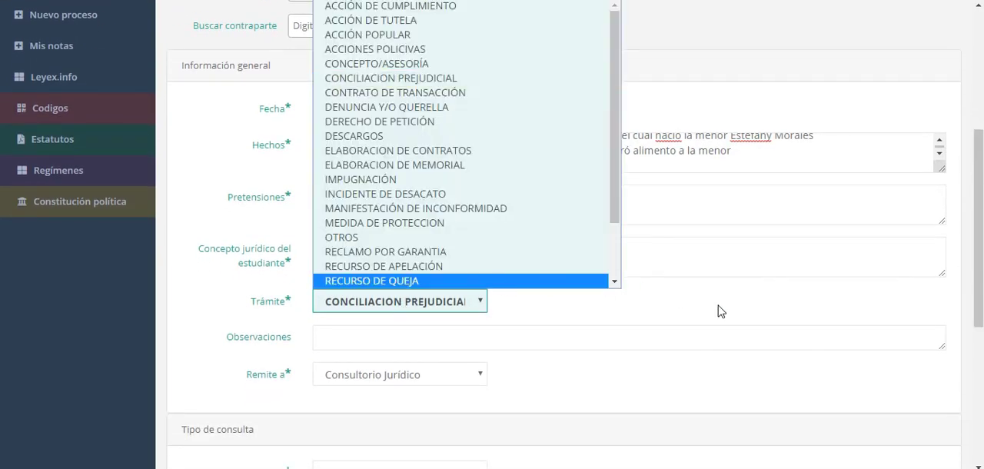
left_click(651, 321)
Enlarge the Hechos text box and look over the form down to Observaciones, Remite a and Tipo de consulta
left_click_drag(975, 236, 978, 253)
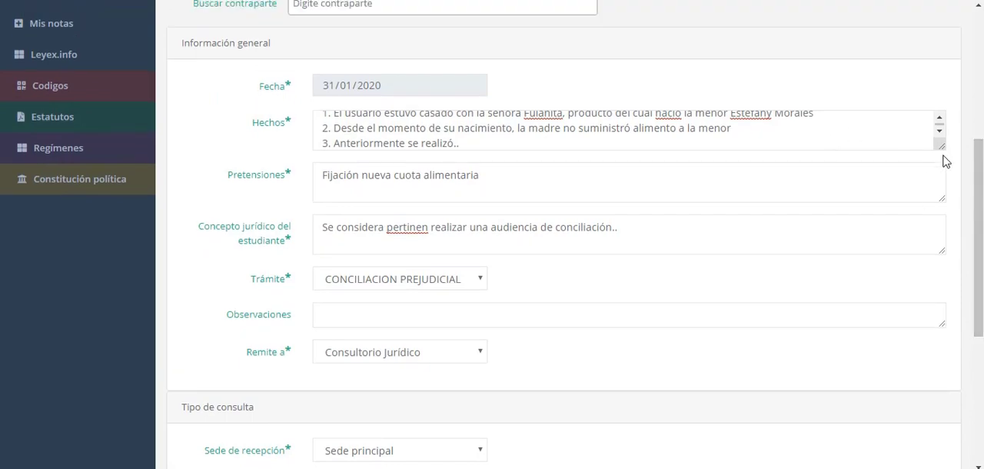
left_click_drag(944, 151, 941, 182)
left_click_drag(978, 227, 978, 313)
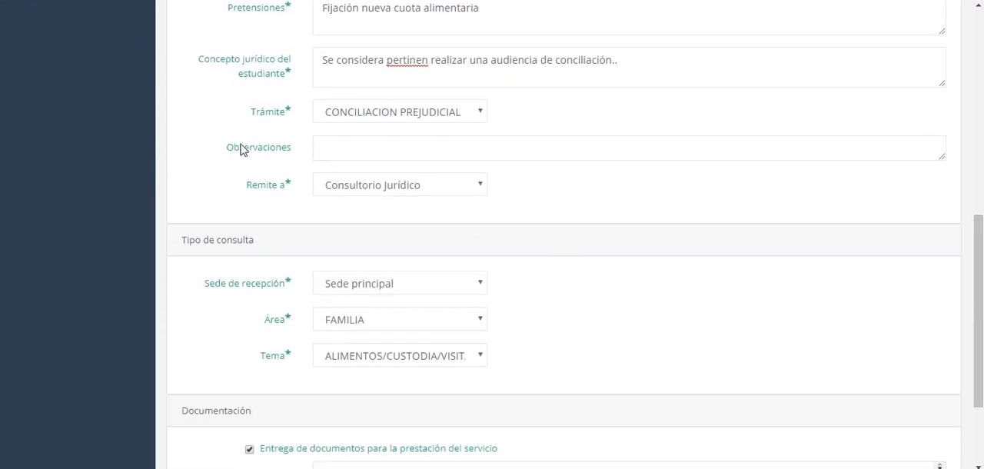
Choose Consultorio Jurídico under Remite a and toggle Entrega de documentos para la prestación del servicio off and back on
left_click(382, 187)
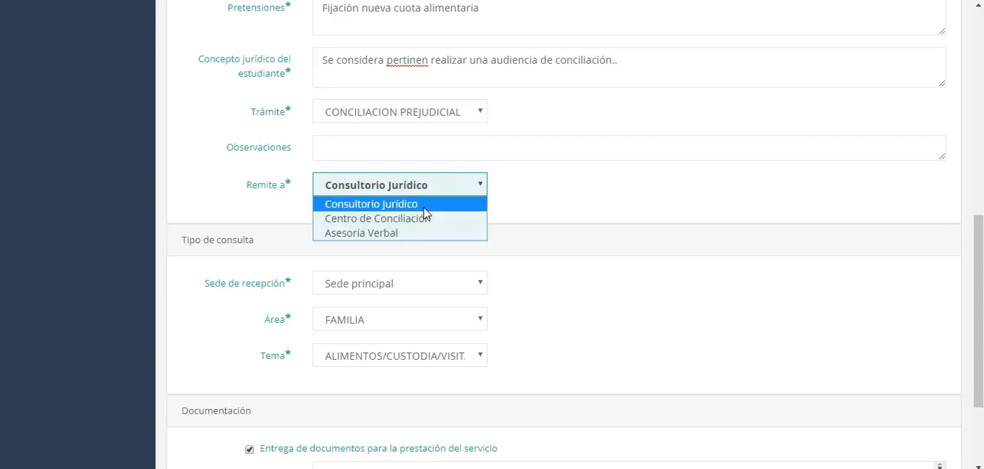
left_click(424, 209)
left_click_drag(980, 343, 982, 400)
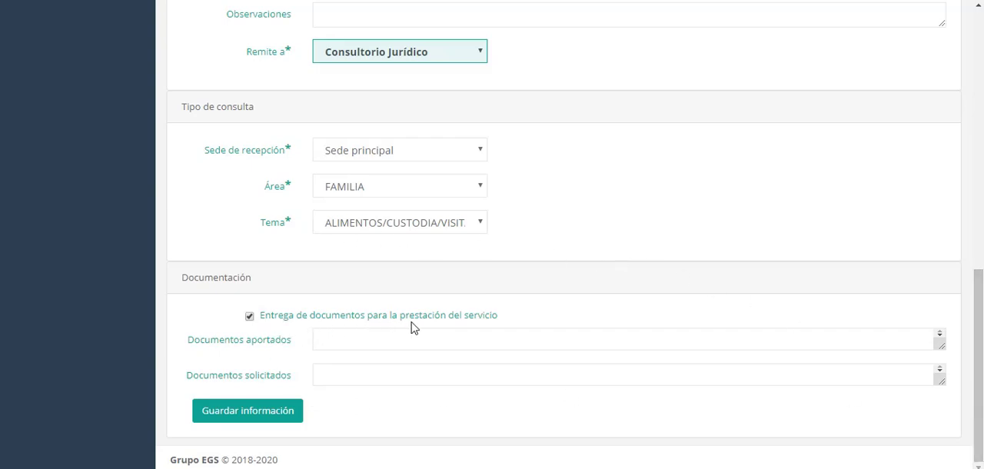
left_click(248, 317)
left_click(249, 316)
Enlarge the Documentos aportados box and enter "copia de la cédula" in it
left_click(372, 348)
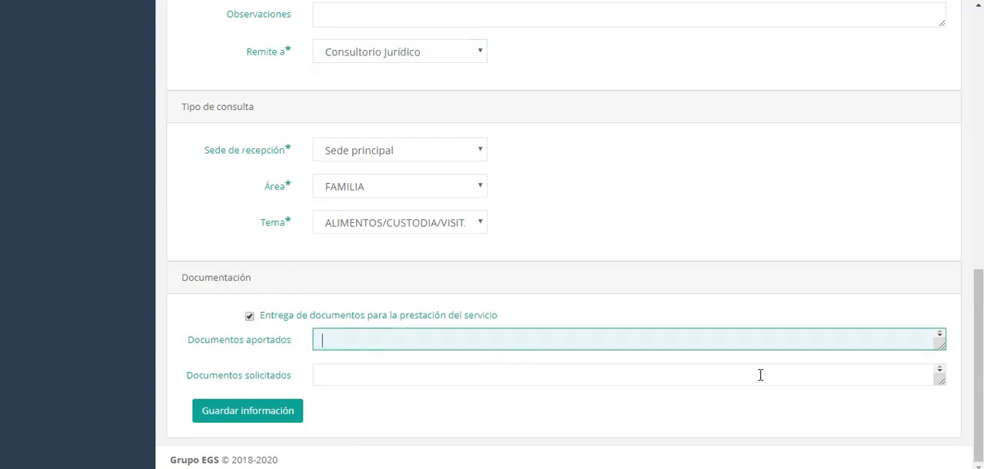
left_click_drag(940, 349, 942, 358)
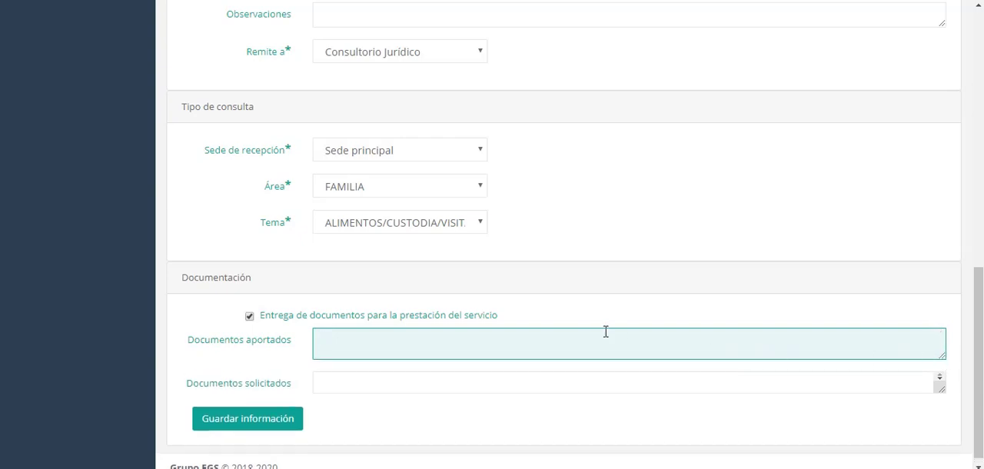
type("copia de la cédula")
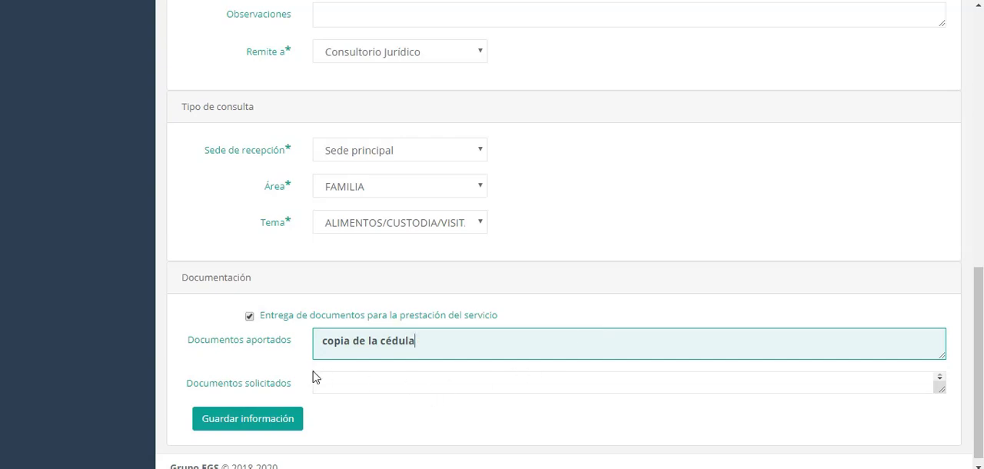
Enter "copia del registro civil del menor" in Documentos solicitados and save the consultation
left_click(356, 383)
type("cop")
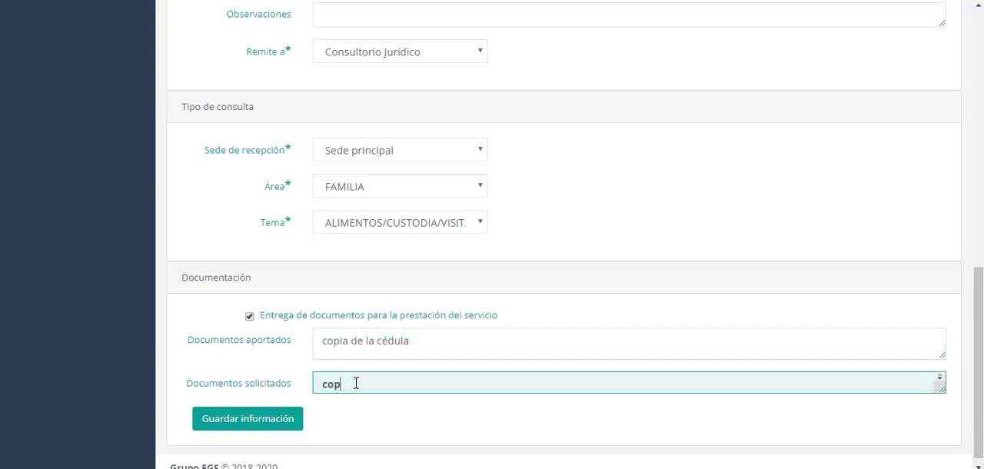
type("ia del registro civil del menor")
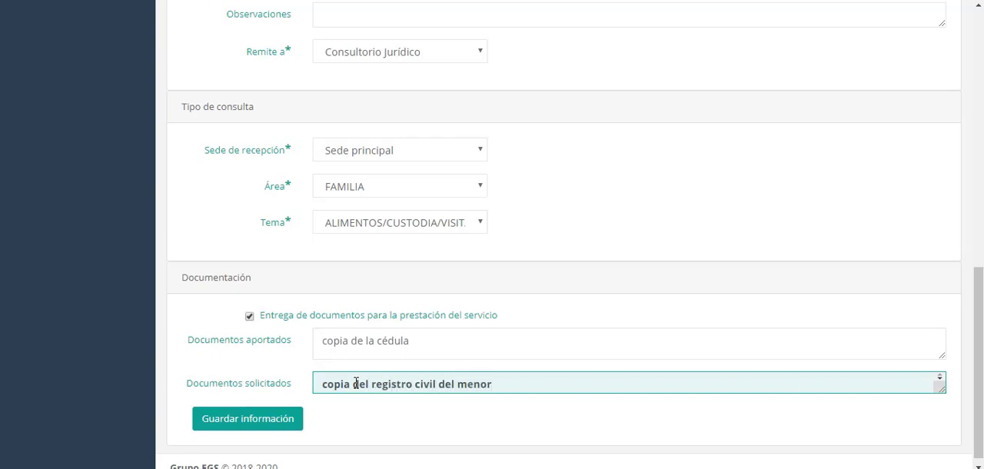
left_click(264, 434)
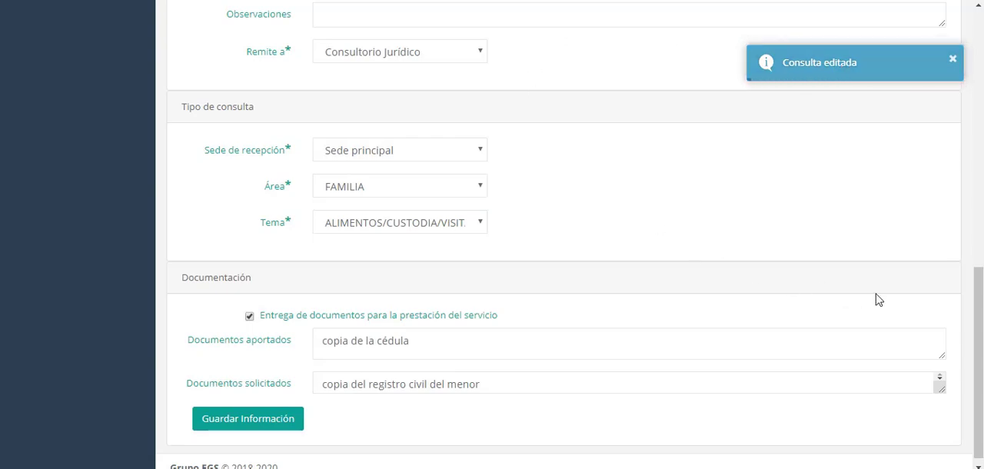
Leave the edited consultation and open the form for creating a new consultation
scroll(973, 234, "up", 10)
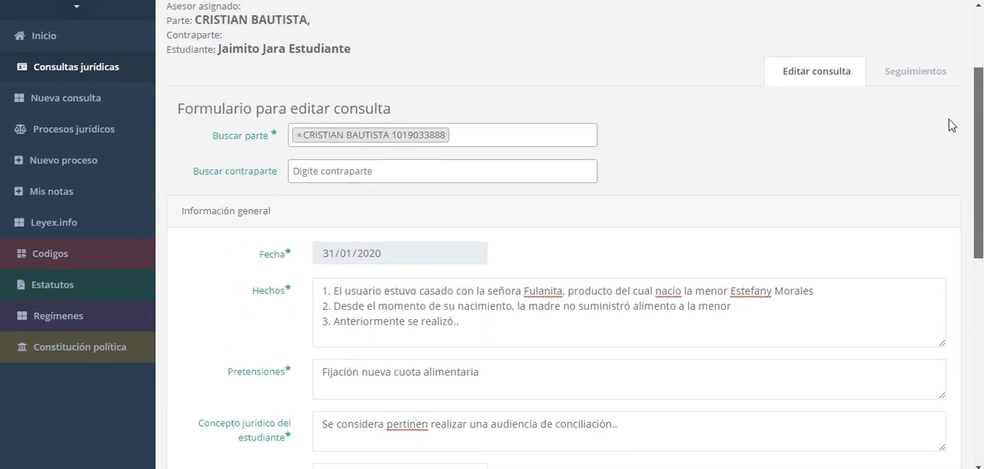
scroll(954, 115, "up", 2)
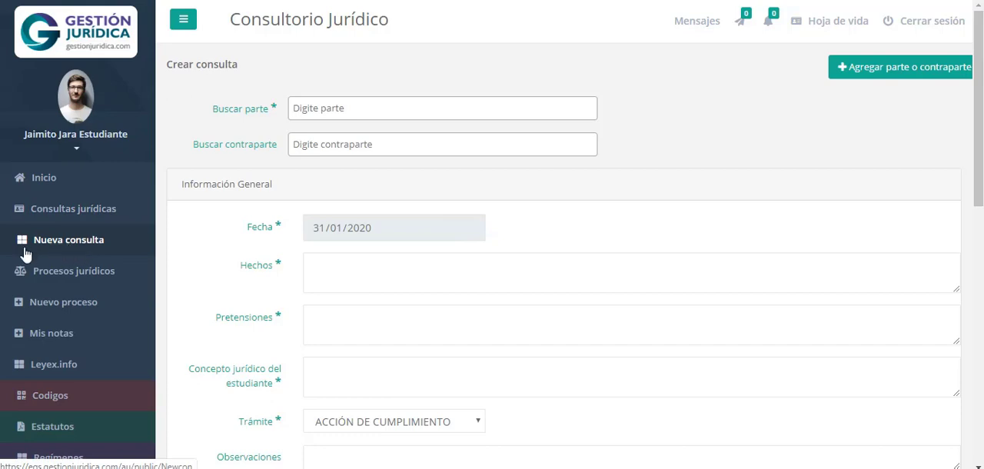
left_click(80, 214)
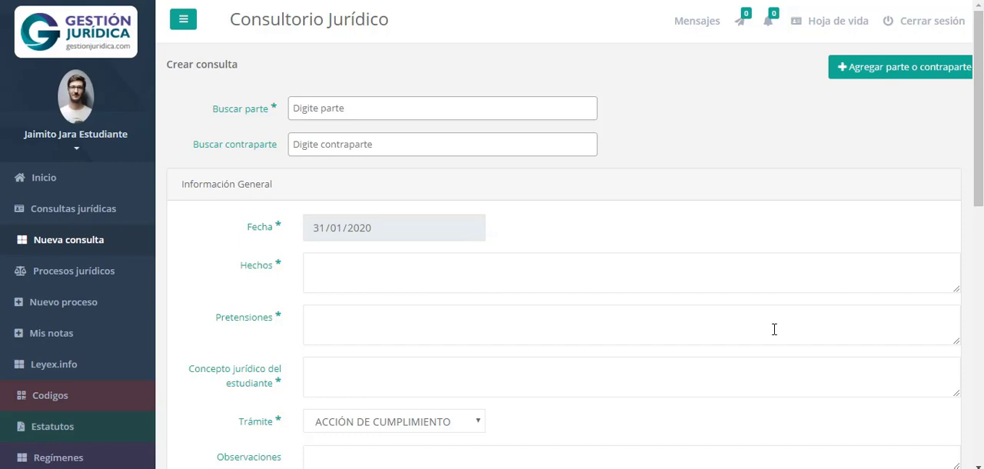
Search for the new consultation's party by first name and clear the search text
left_click(403, 113)
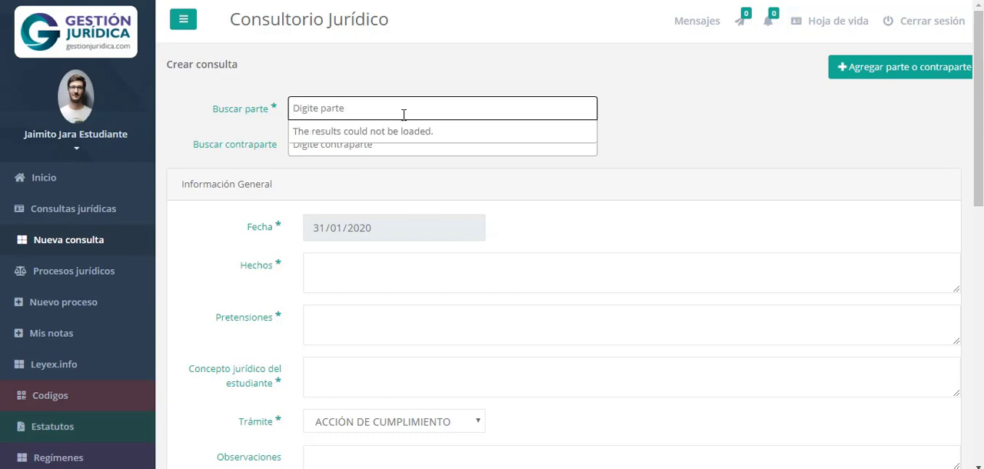
type("cristian")
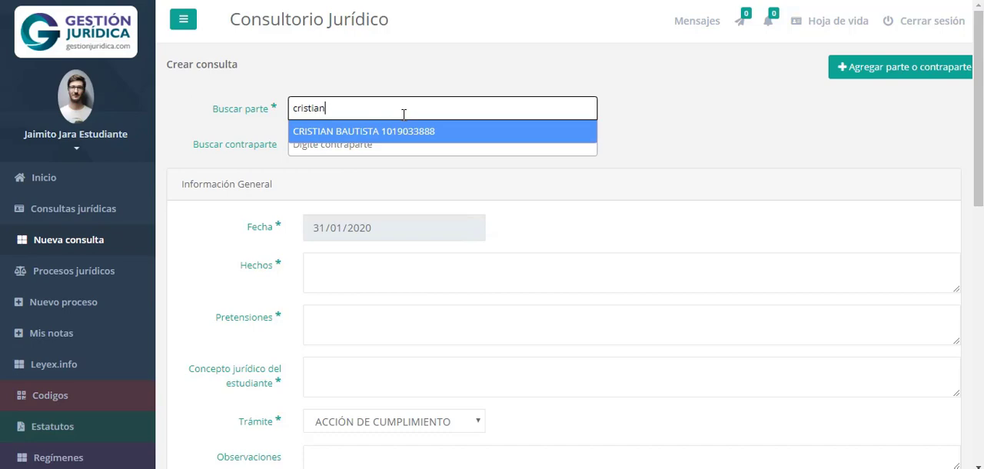
key("BackSpace")
key("BackSpace")
key("BackSpace")
key("BackSpace")
key("BackSpace")
key("BackSpace")
key("BackSpace")
key("BackSpace")
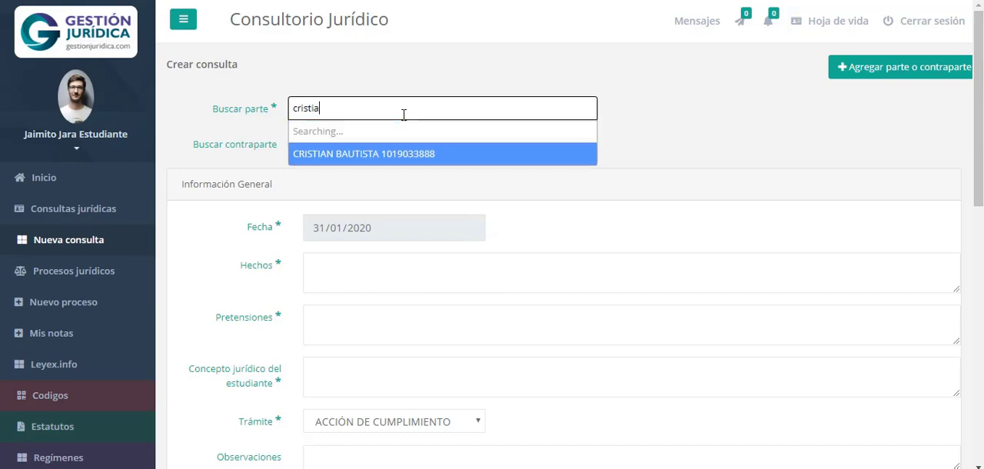
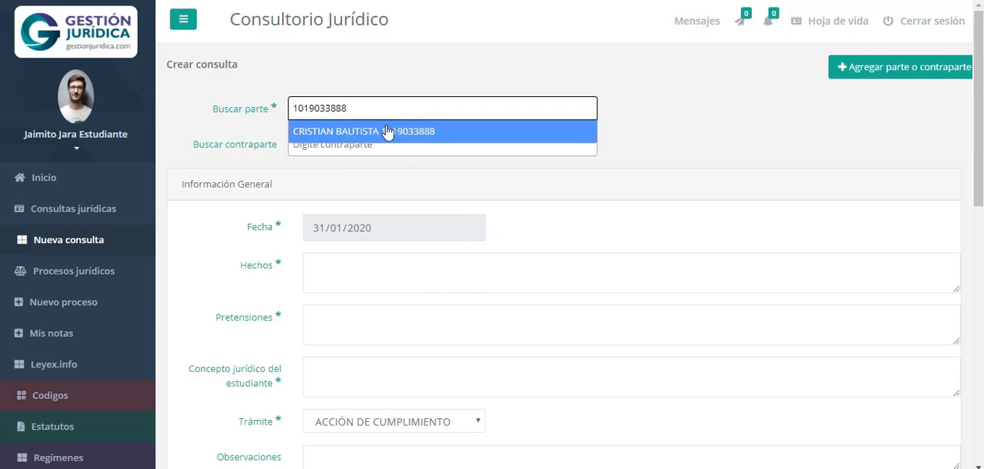
Search for the party by identity document number and select the matching person
left_click(384, 132)
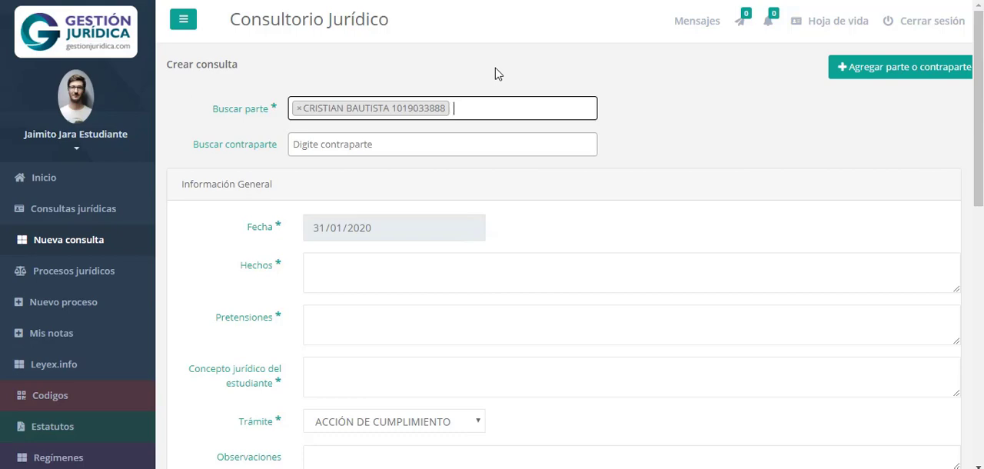
Remove the selected party from the new consultation and close the search list
left_click(299, 111)
left_click(298, 111)
left_click(750, 108)
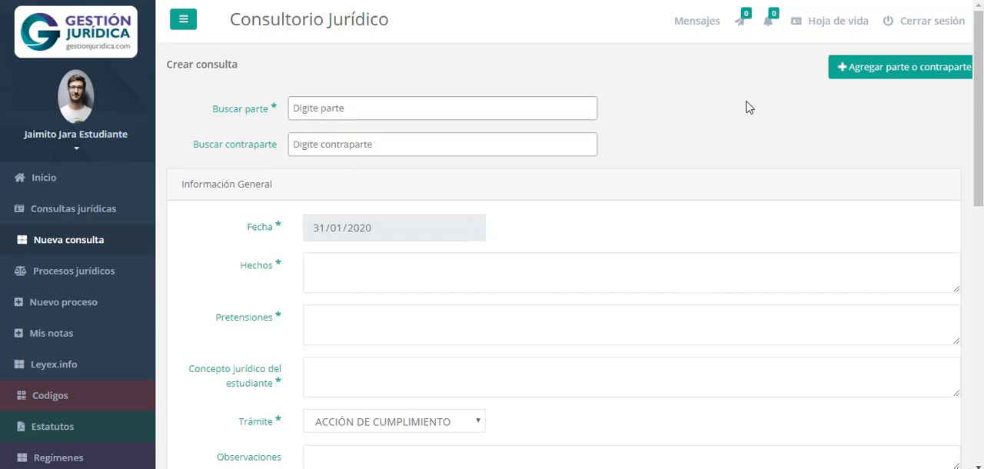
Open the form for adding a party or counterparty and check its Tipo de Documento options
left_click(885, 67)
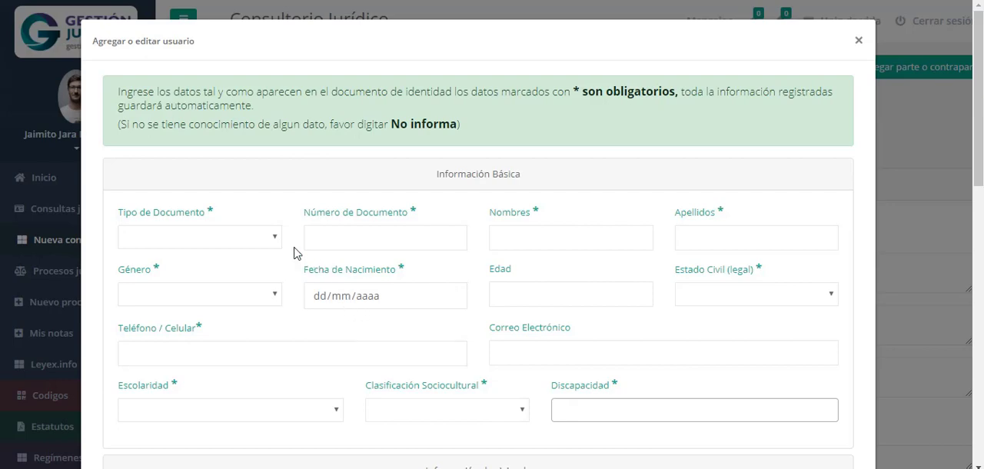
left_click(263, 244)
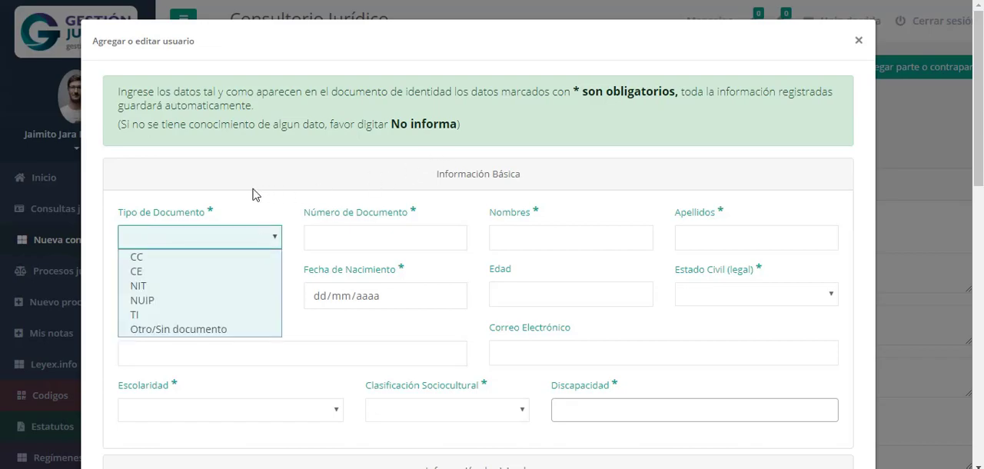
left_click(555, 171)
Examine the form's basic, housing, economic and optional guardian sections and the notice about mandatory data
scroll(557, 192, "down", 9)
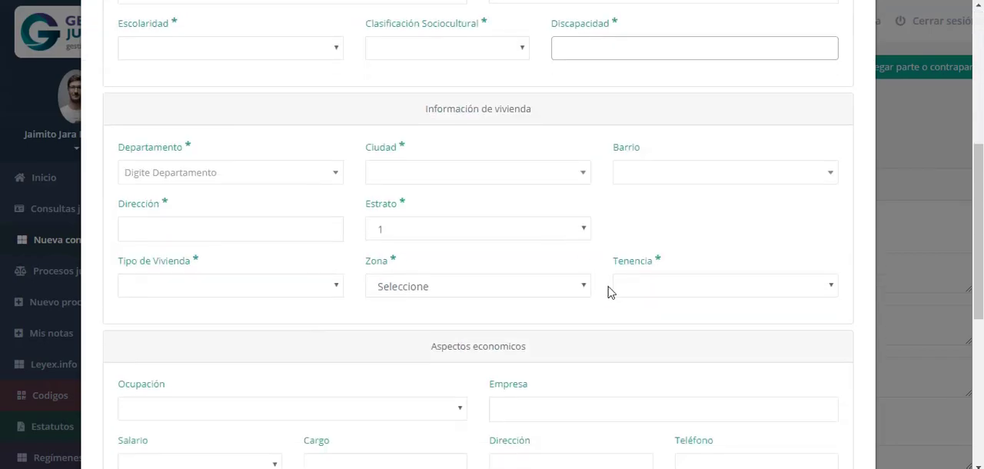
scroll(608, 292, "down", 3)
scroll(607, 292, "up", 3)
scroll(608, 292, "up", 8)
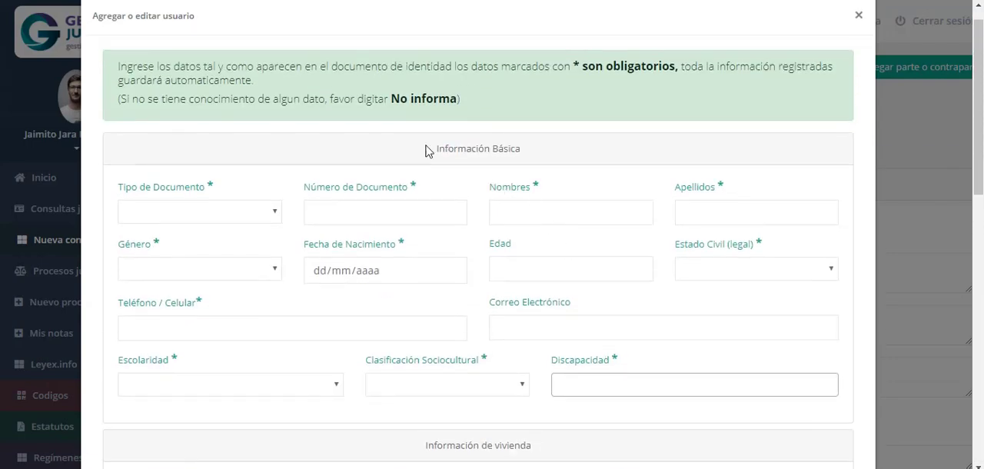
left_click_drag(429, 148, 527, 146)
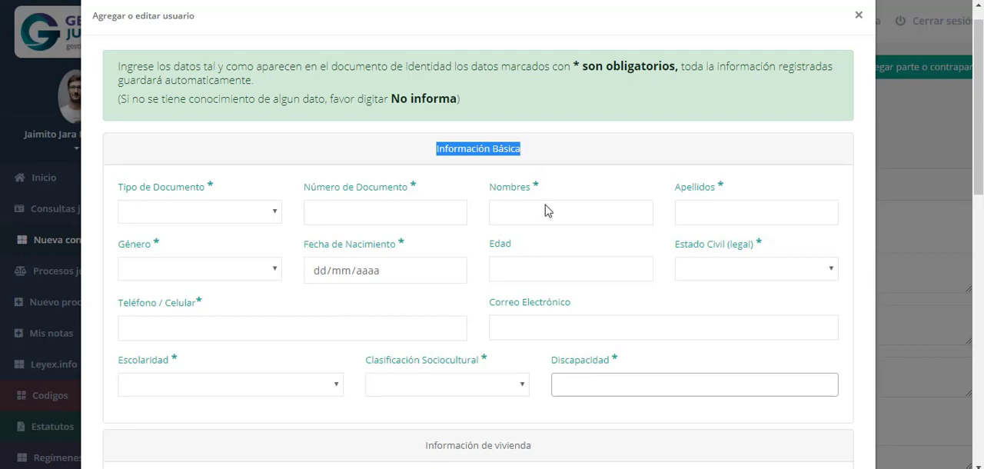
scroll(511, 266, "down", 1)
scroll(510, 266, "down", 2)
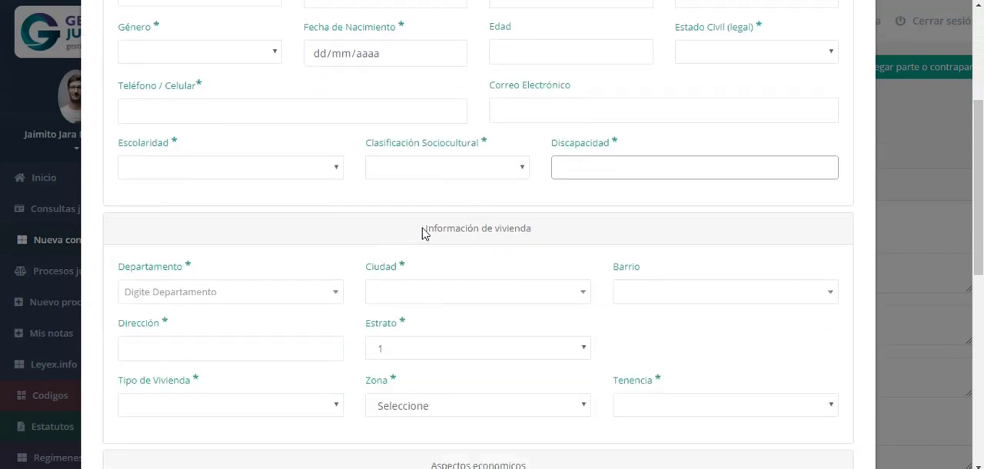
left_click_drag(422, 229, 535, 232)
scroll(567, 308, "down", 4)
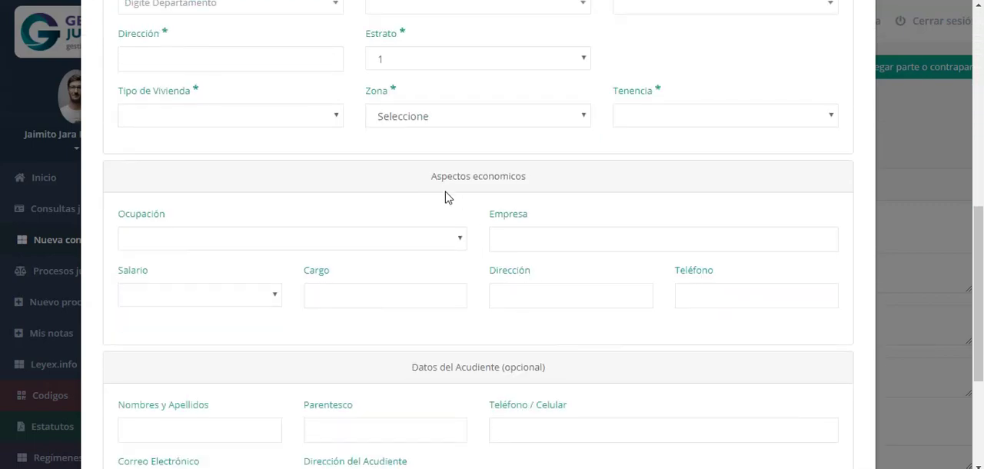
left_click_drag(429, 179, 582, 185)
left_click_drag(408, 374, 557, 380)
scroll(561, 350, "up", 7)
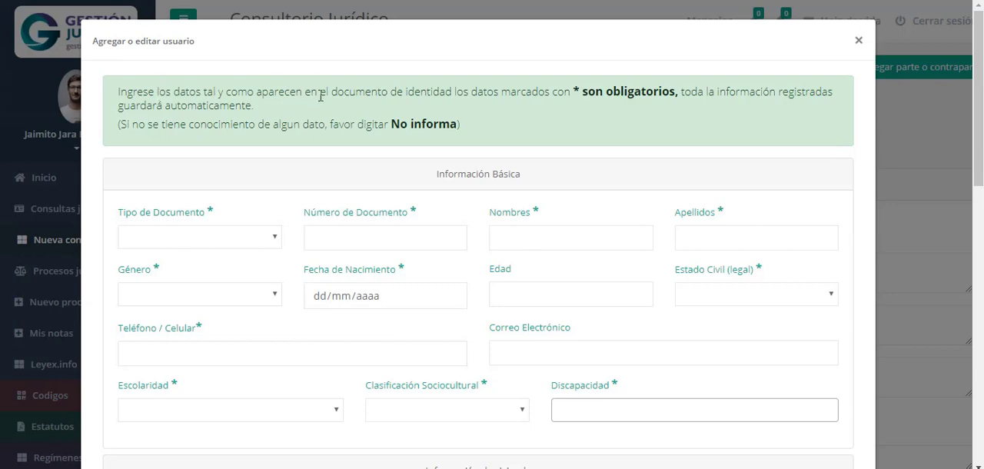
left_click_drag(391, 93, 549, 93)
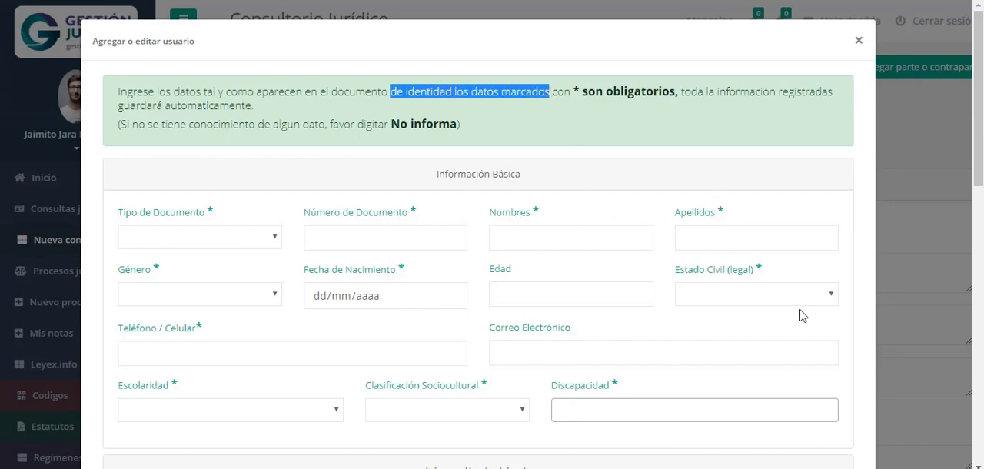
Set the new person's Tipo de Documento to CC and enter the identity document number
left_click(178, 244)
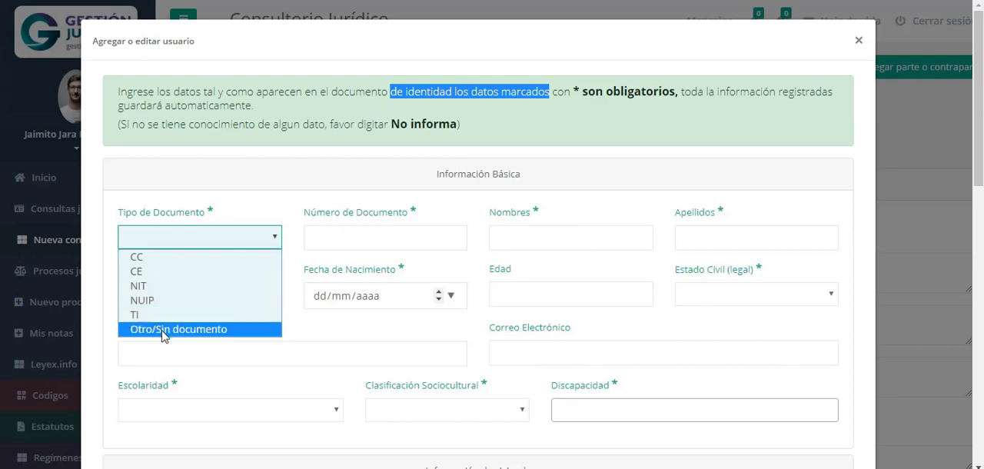
left_click(148, 260)
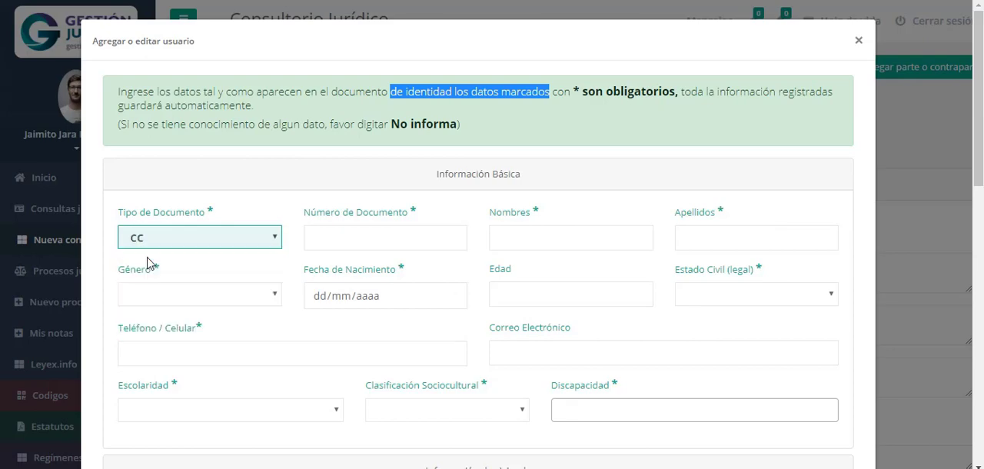
left_click(347, 238)
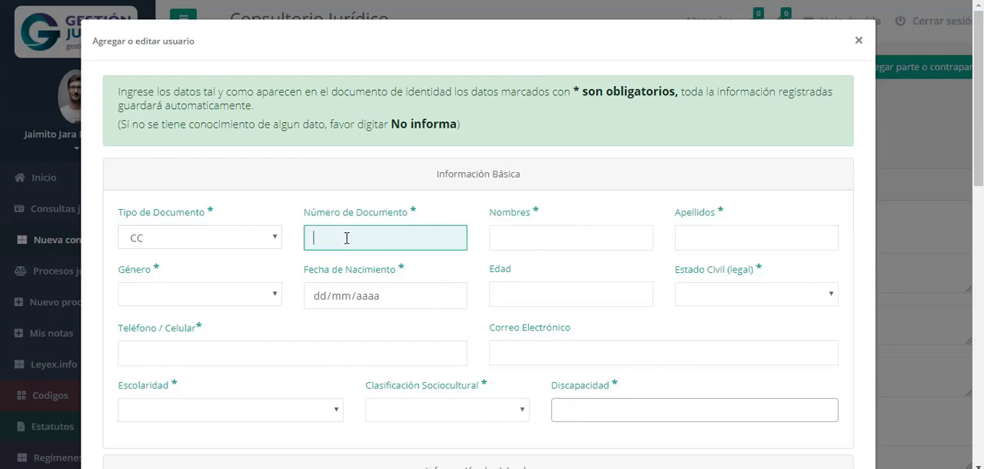
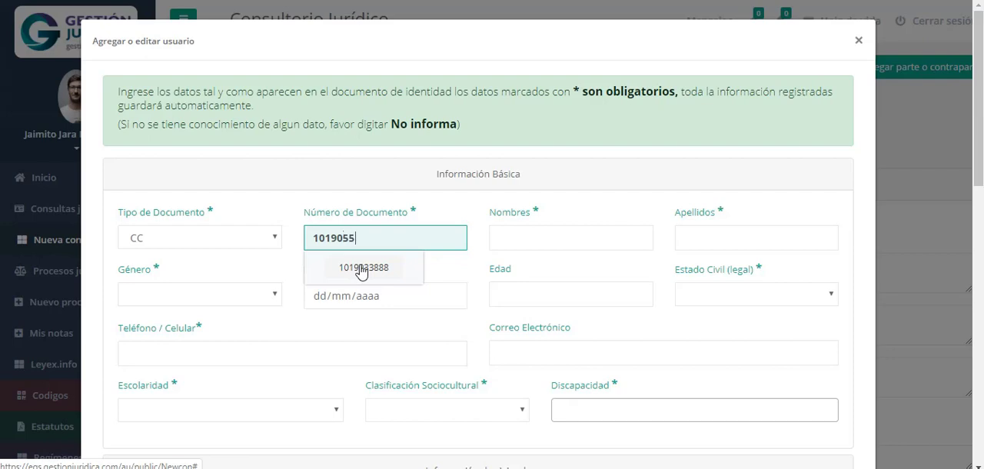
left_click(361, 272)
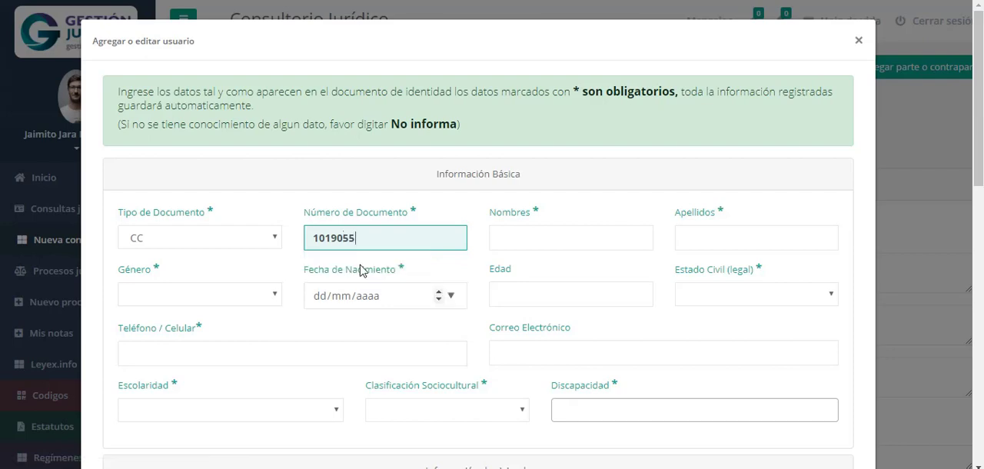
Enter the new person's first name in Nombres and surname in Apellidos
left_click(555, 237)
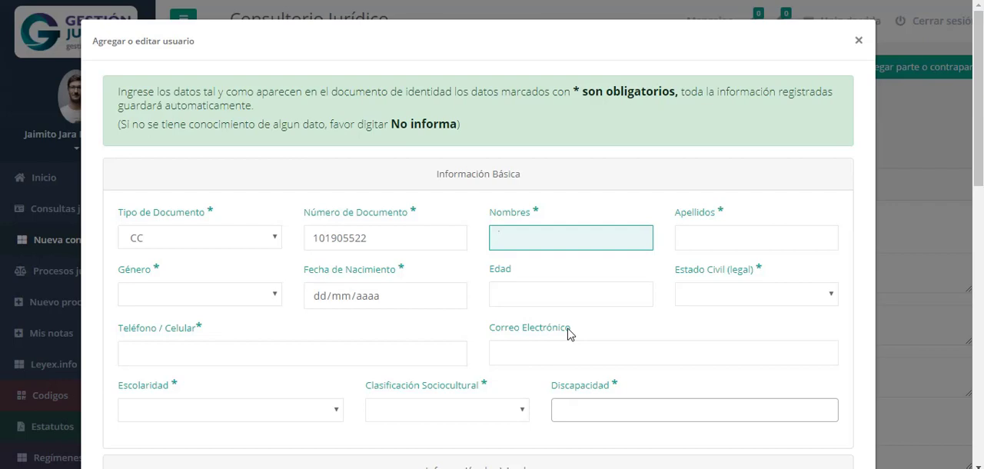
key("Tab")
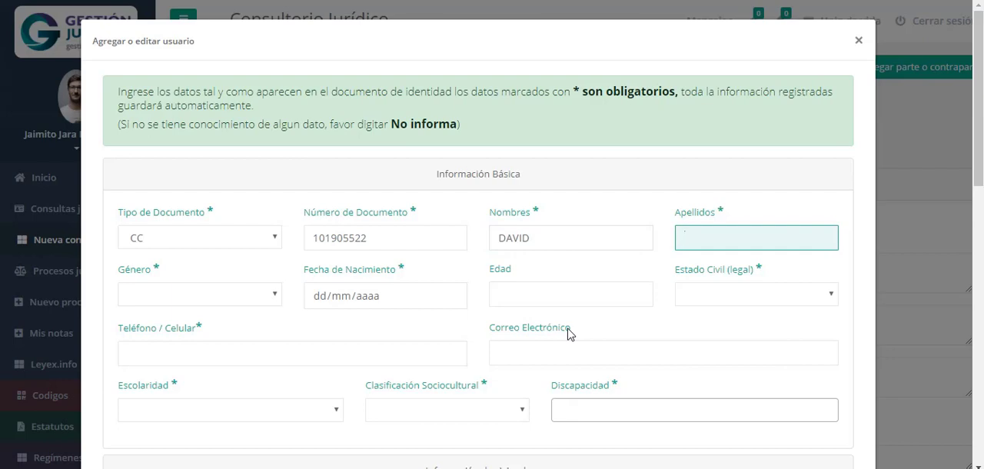
key("Tab")
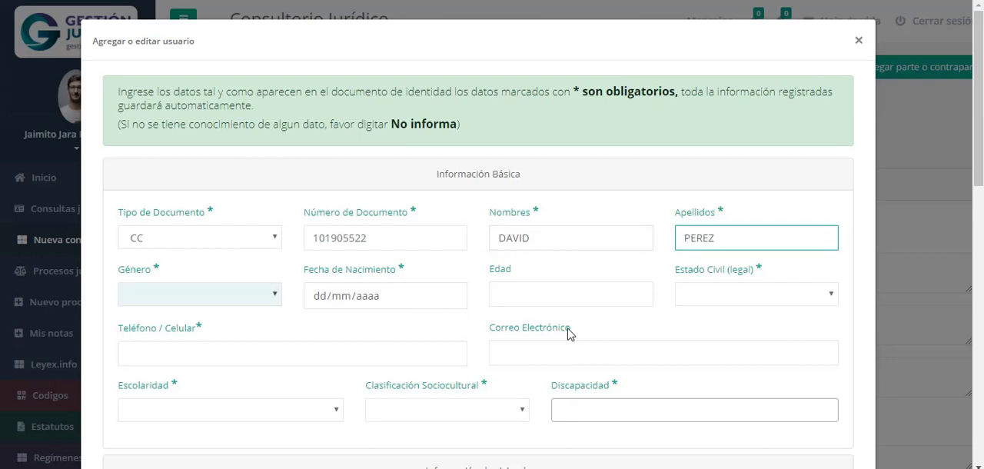
Set the new person's Género to Masculino and enter the date of birth in Fecha de Nacimiento
left_click(152, 300)
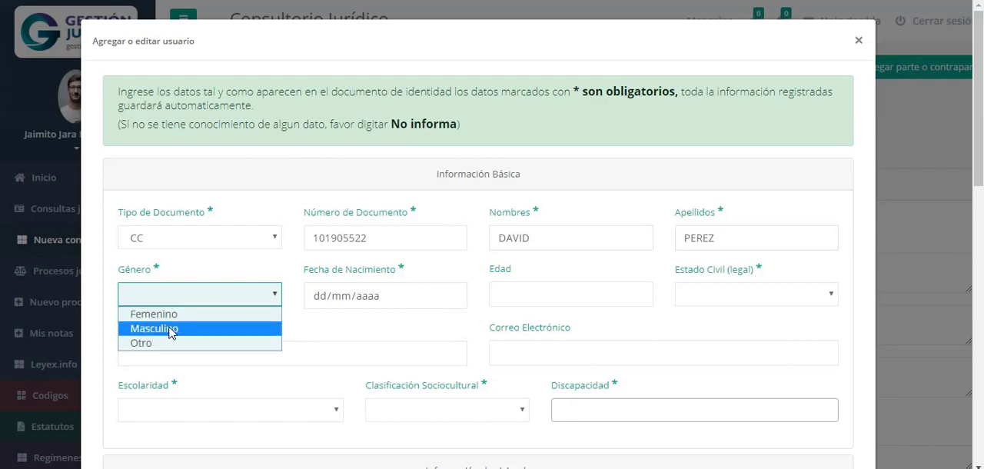
left_click(171, 333)
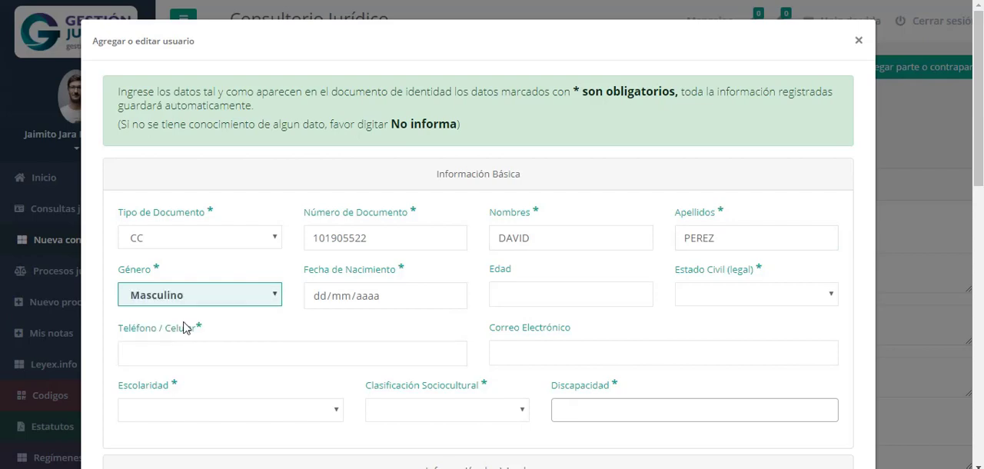
left_click(322, 300)
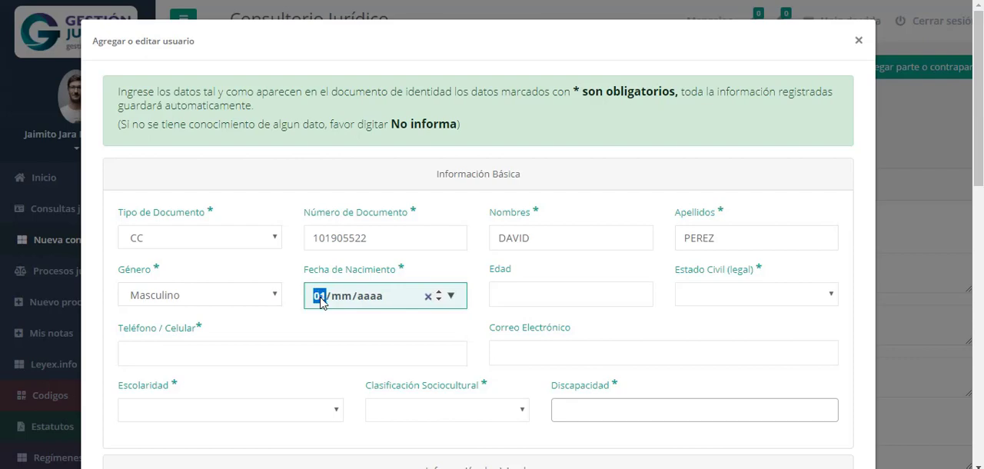
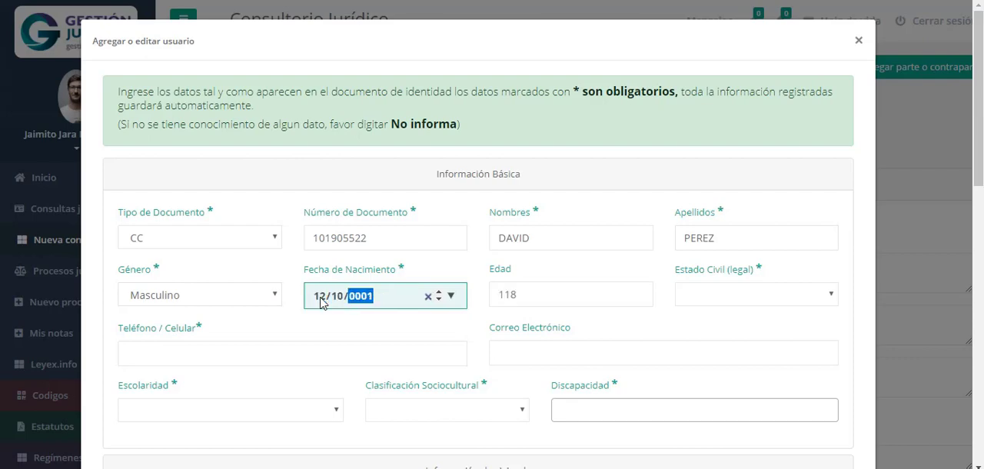
Set Estado Civil (legal) to Viudado(a) and enter the person's phone number in Teléfono / Celular
left_click(727, 296)
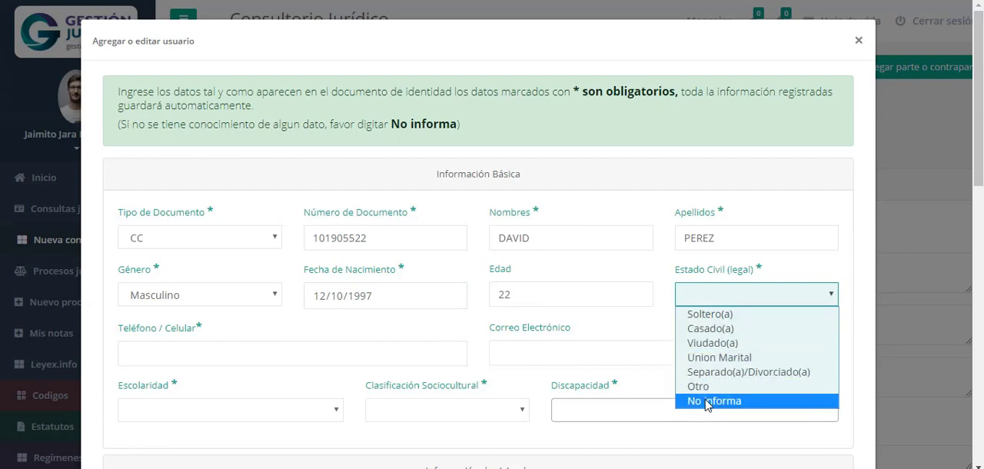
left_click(726, 343)
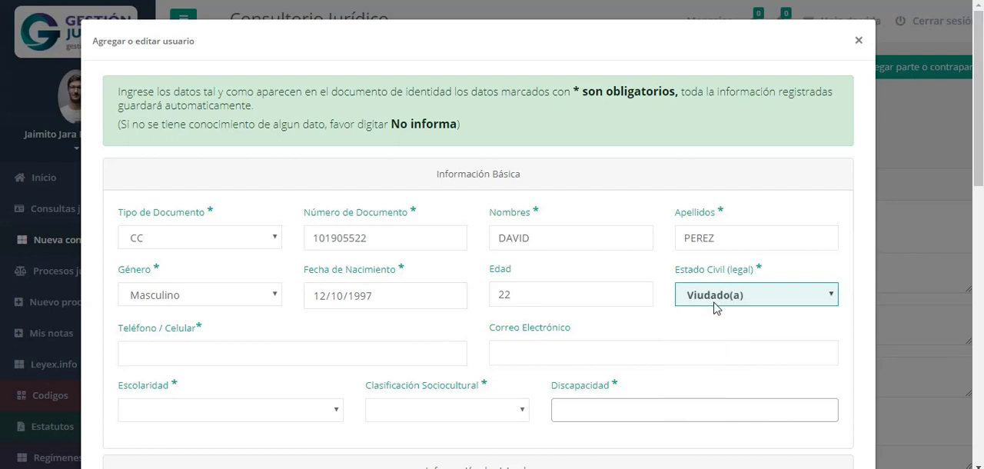
left_click(164, 357)
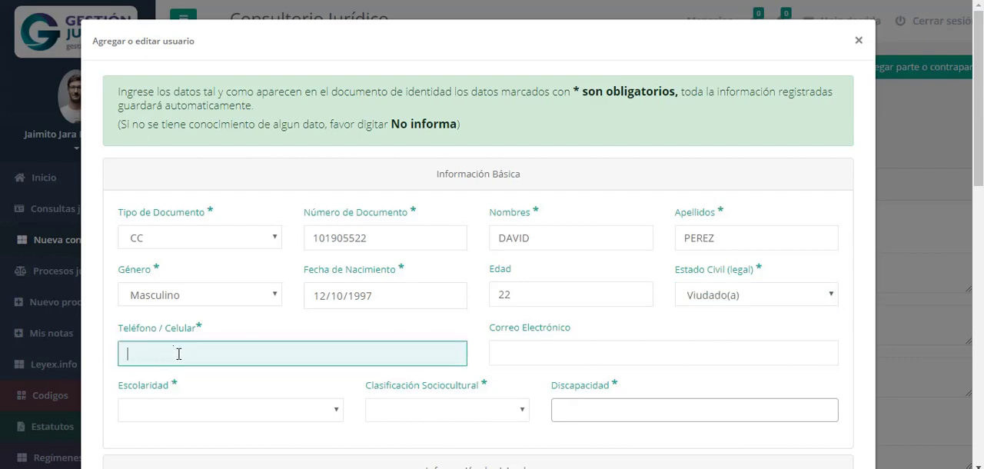
Enter the person's e-mail address in Correo Electrónico and set Escolaridad to Primaria Completa
scroll(656, 393, "down", 2)
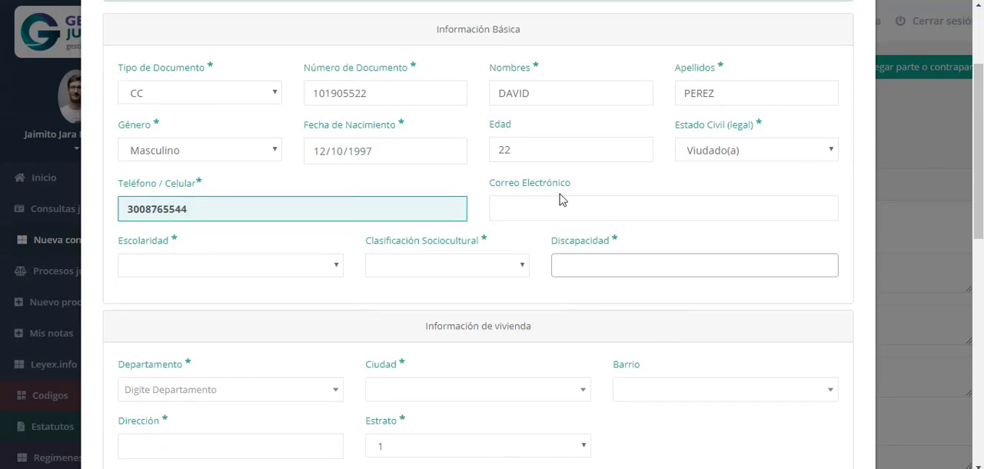
left_click(555, 211)
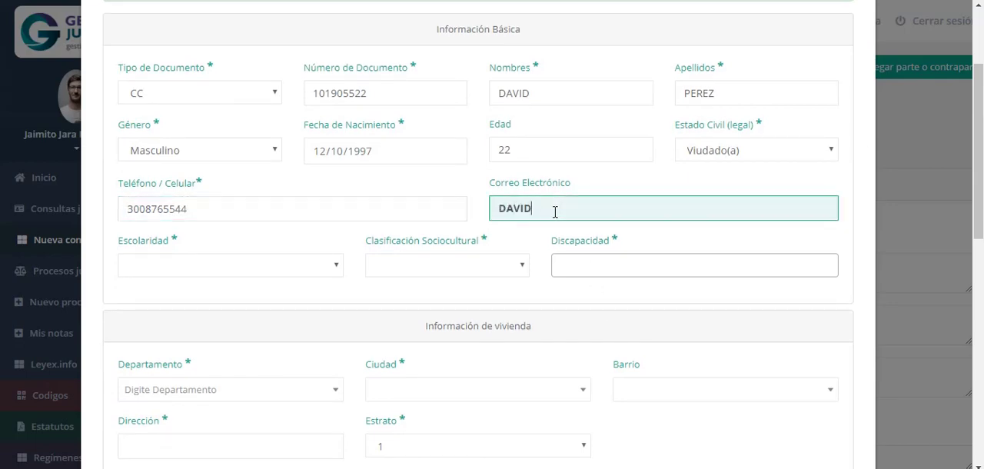
left_click(214, 270)
left_click(176, 299)
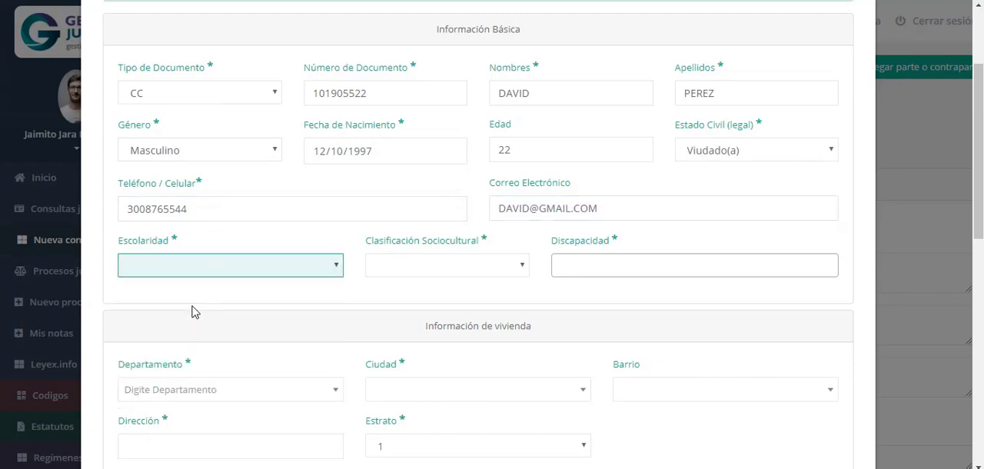
Set Clasificación Sociocultural to Indigenas and choose Discapacidad cognitiva as the Discapacidad
left_click(380, 265)
left_click(392, 311)
left_click(584, 263)
left_click(573, 333)
Add Discapacidad congenita as a second entry in the Discapacidad field and remove it again
scroll(398, 329, "down", 2)
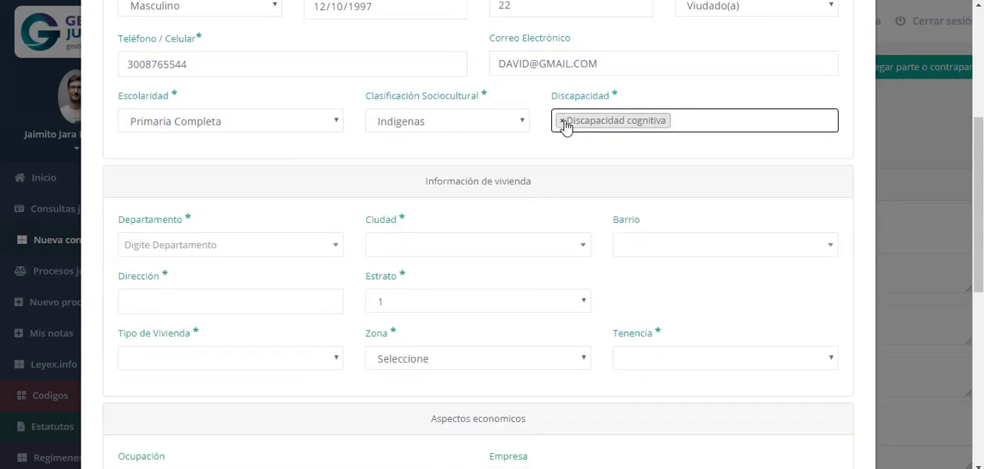
left_click(562, 123)
left_click(687, 120)
left_click(687, 121)
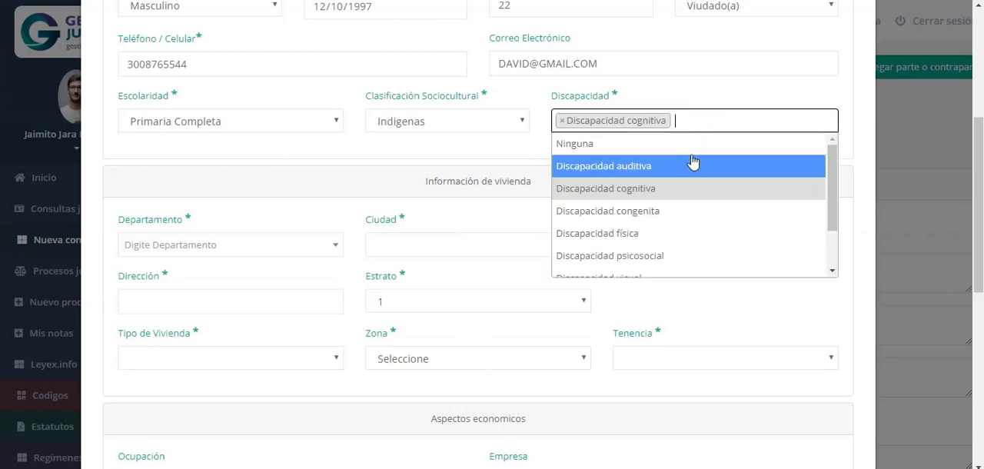
left_click(645, 213)
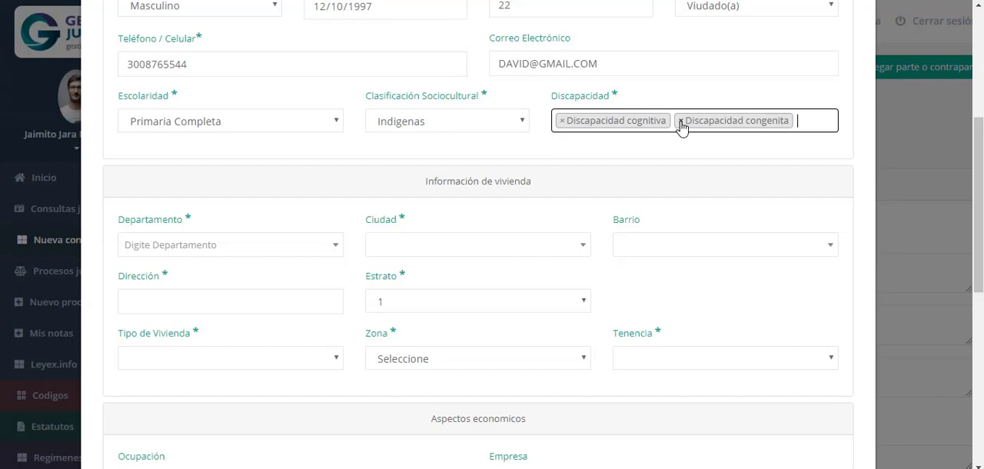
left_click(681, 121)
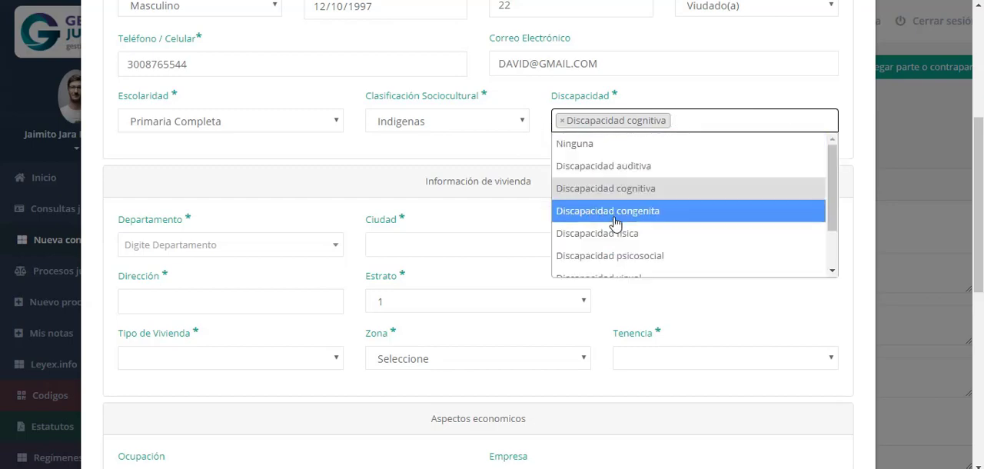
left_click(754, 106)
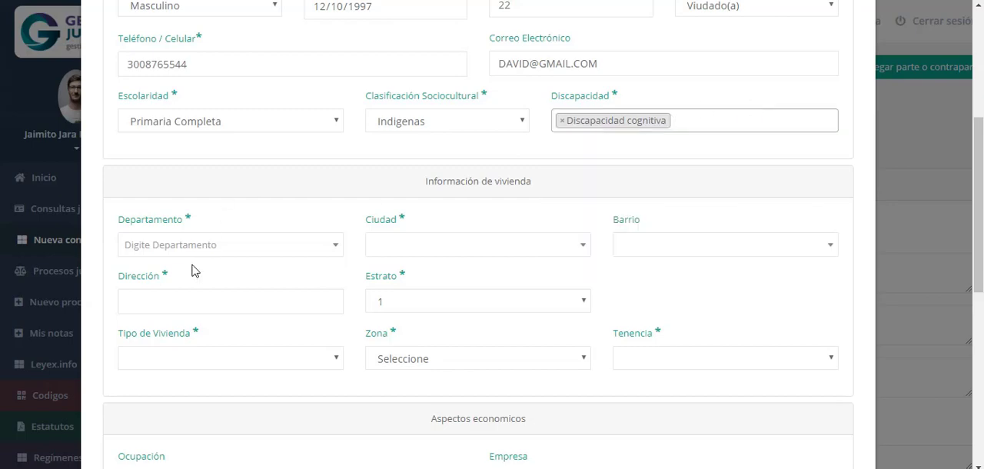
Set the housing location to Departamento ATLÁNTICO, Ciudad SOLEDAD and Barrio BARRIO LA CENTRAL
left_click(172, 246)
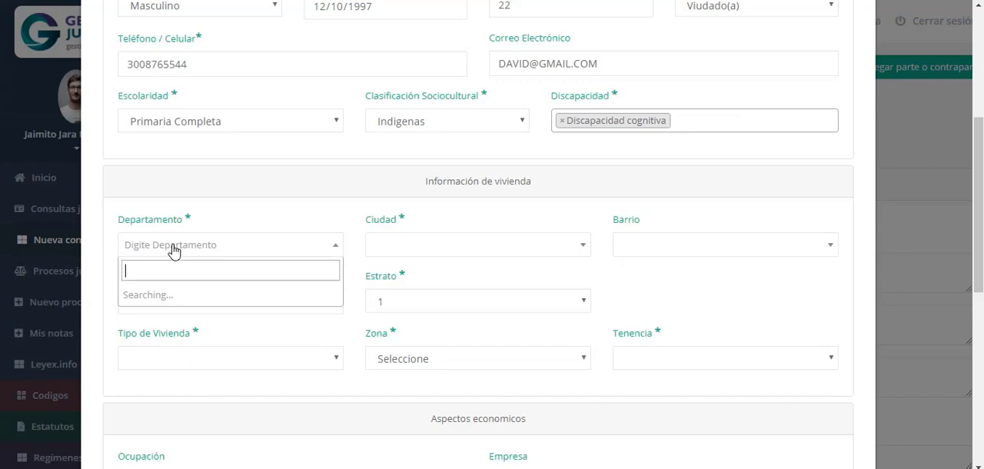
type("TLANTICO")
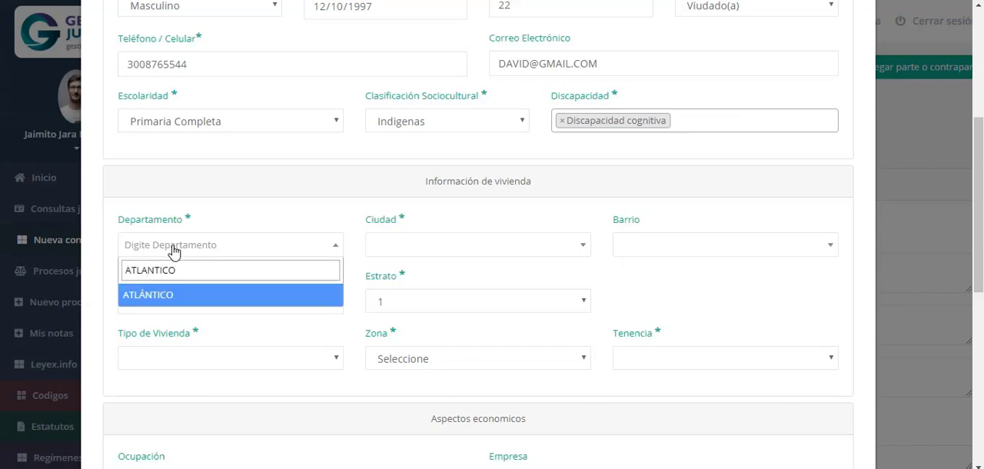
left_click(162, 295)
left_click(416, 244)
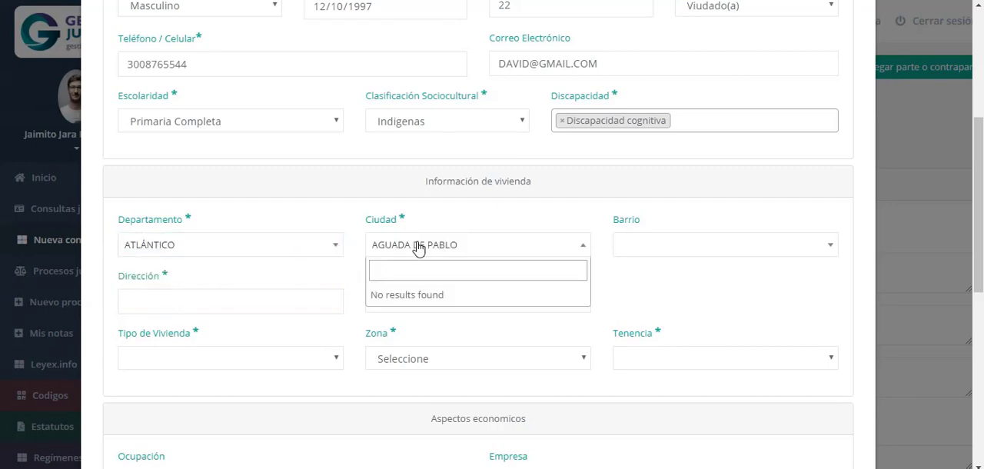
type("soled")
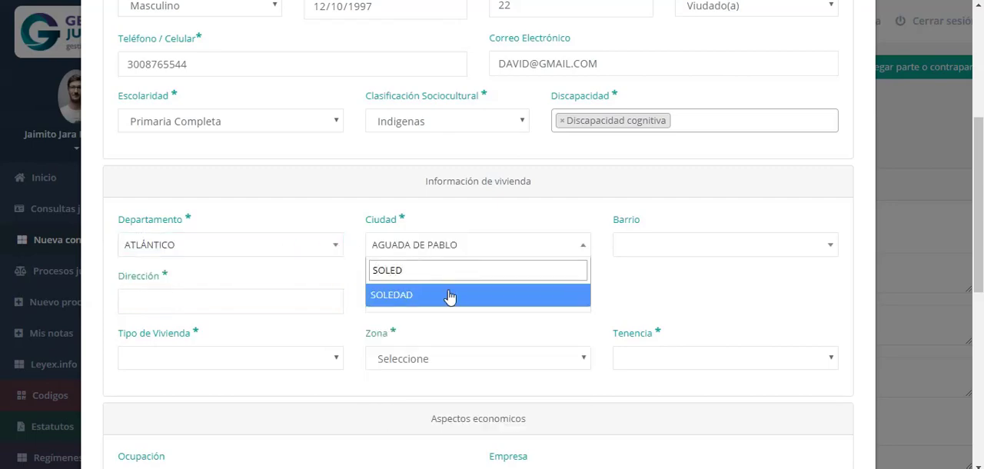
left_click(449, 296)
left_click(700, 248)
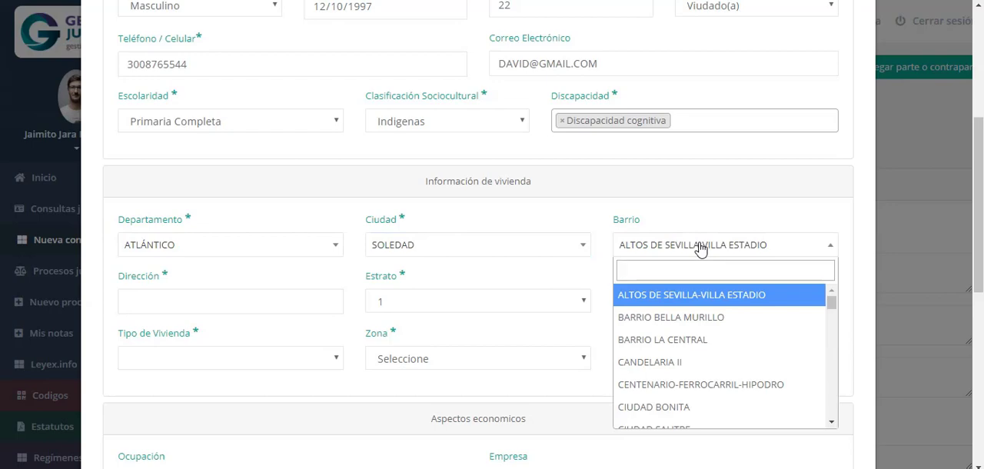
left_click(687, 336)
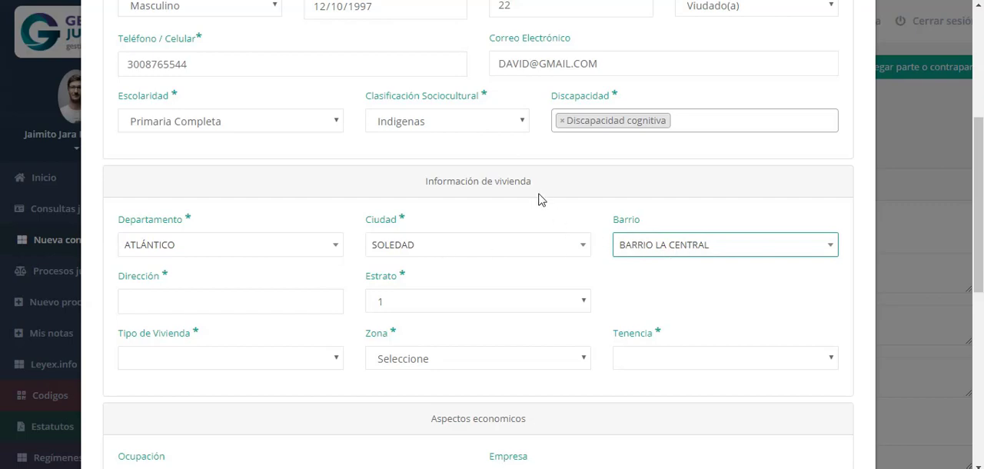
left_click(418, 246)
left_click(772, 298)
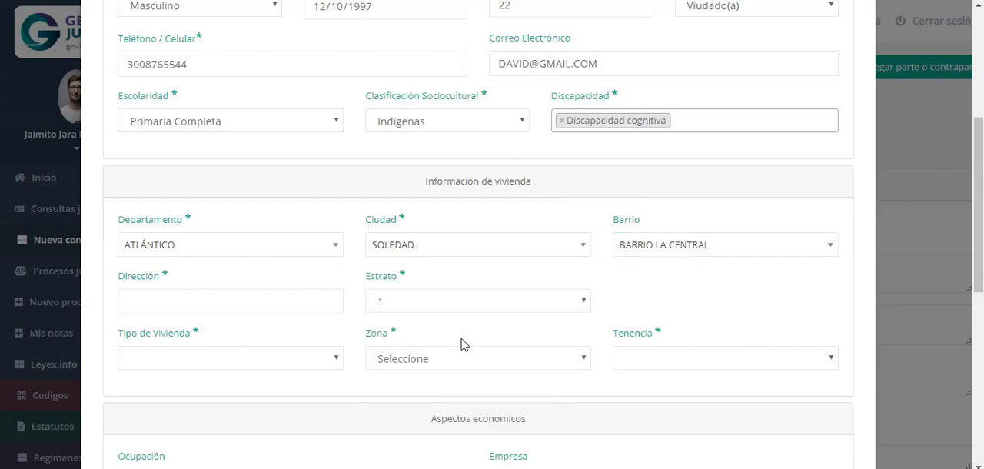
Enter the person's home address in the housing section's Dirección field and set Estrato to 2
left_click(145, 303)
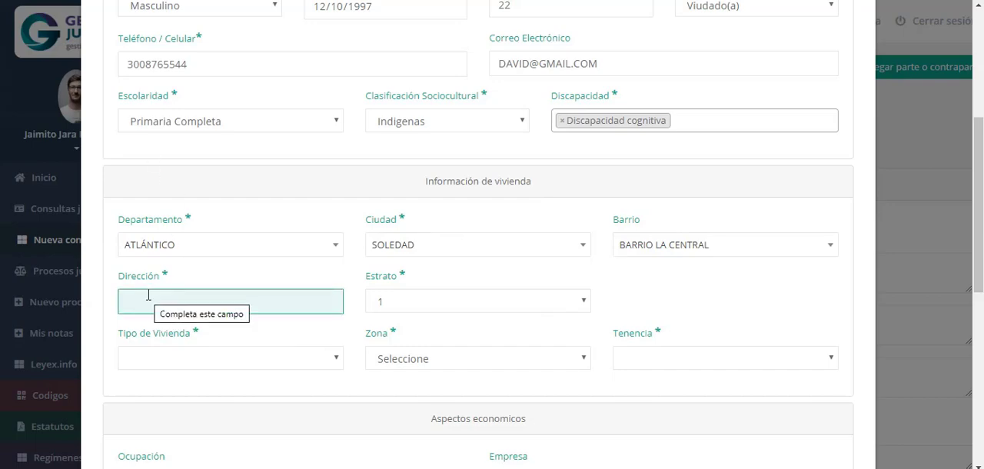
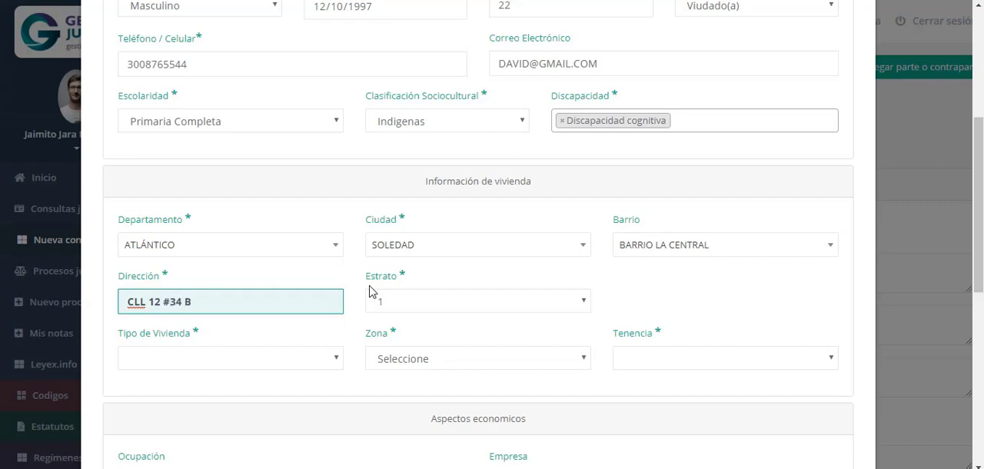
left_click(425, 304)
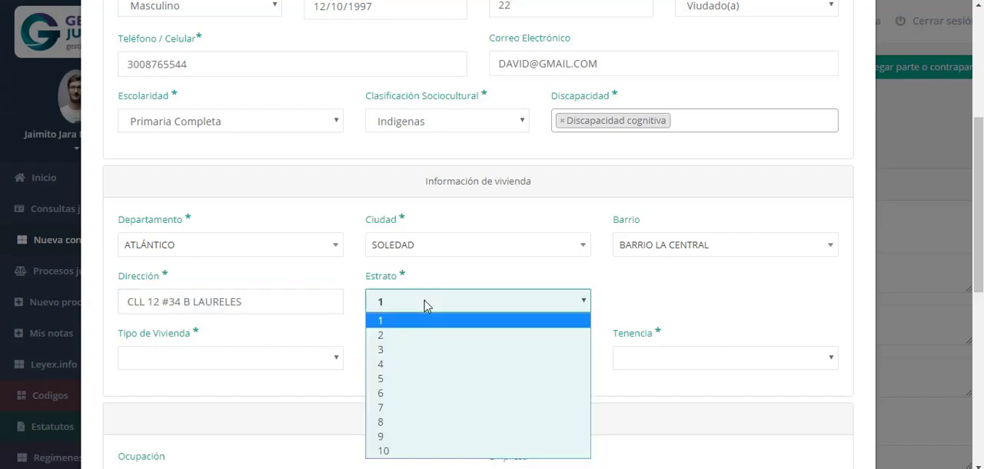
left_click(405, 336)
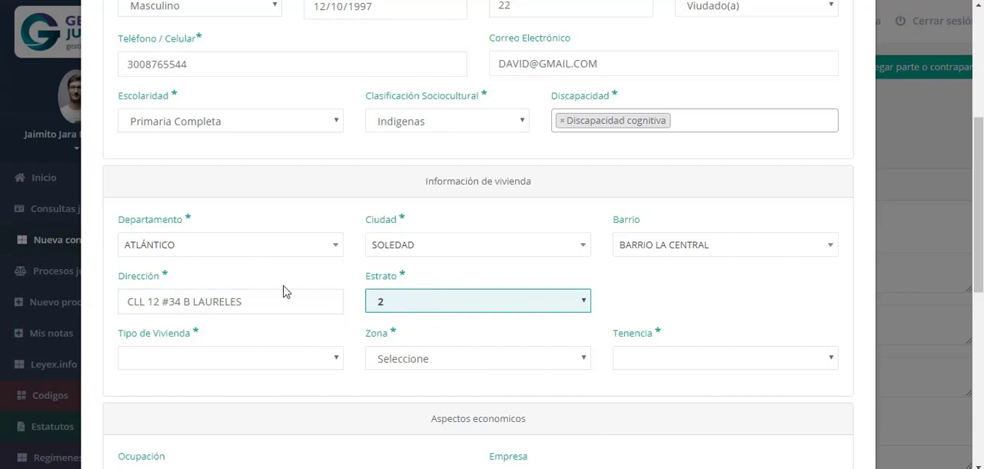
Complete the housing details with Tipo de Vivienda Casa, Zona Rural and Tenencia Familiar
left_click(266, 365)
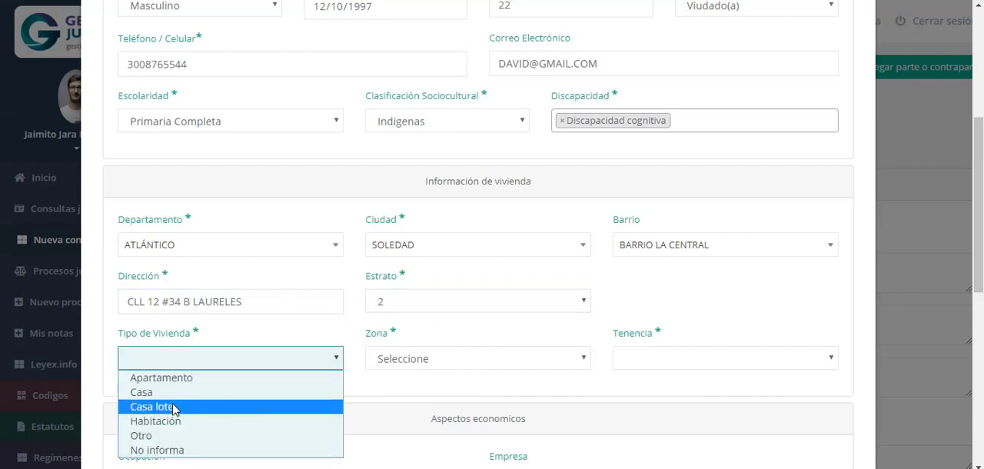
left_click(154, 392)
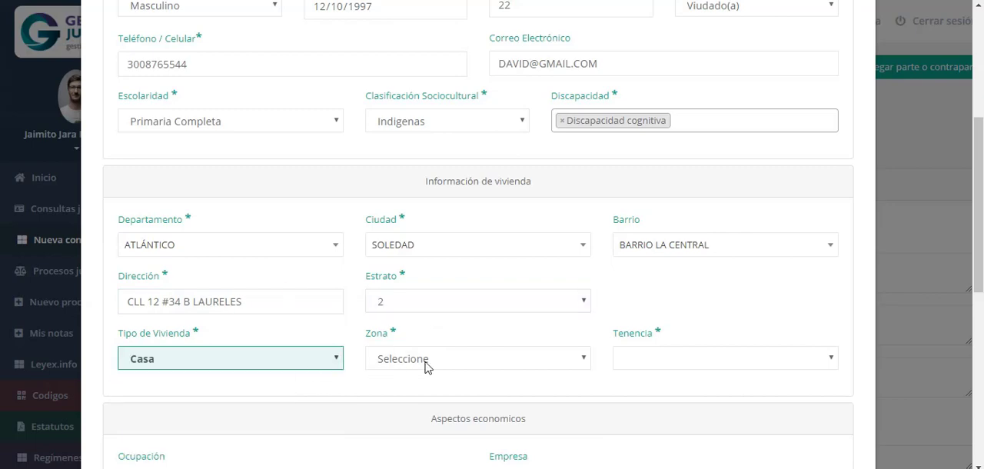
left_click(452, 362)
left_click(454, 391)
left_click(721, 364)
left_click(694, 393)
Set Ocupación to Desempleado(a) and go through the remaining economic fields, leaving them blank
left_click_drag(978, 291, 975, 411)
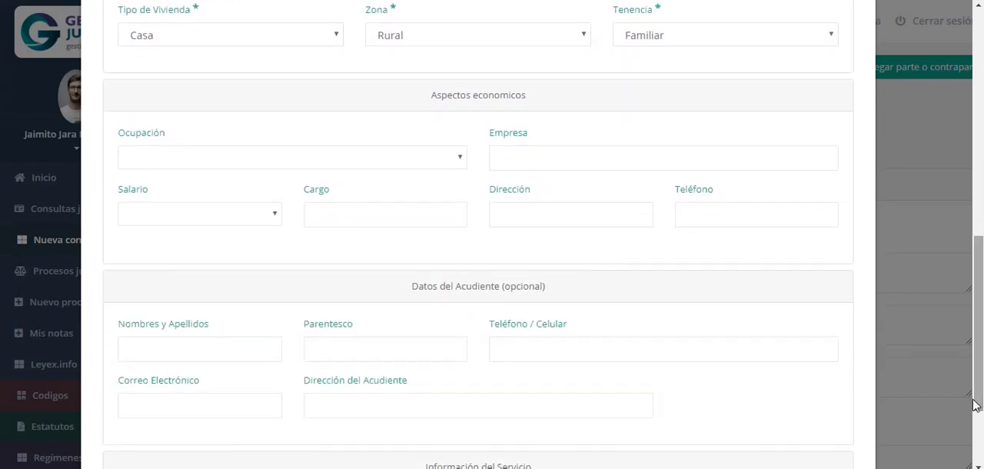
left_click(217, 160)
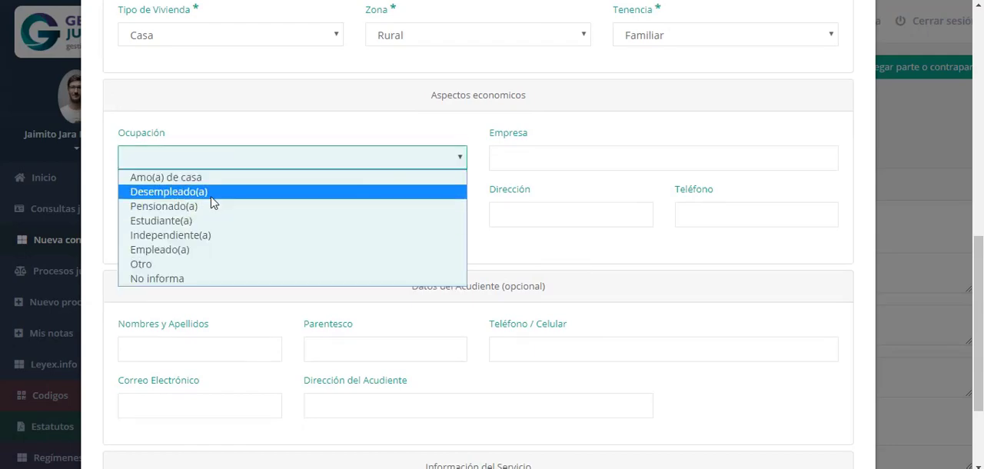
left_click(209, 191)
left_click(615, 156)
left_click_drag(979, 254, 978, 298)
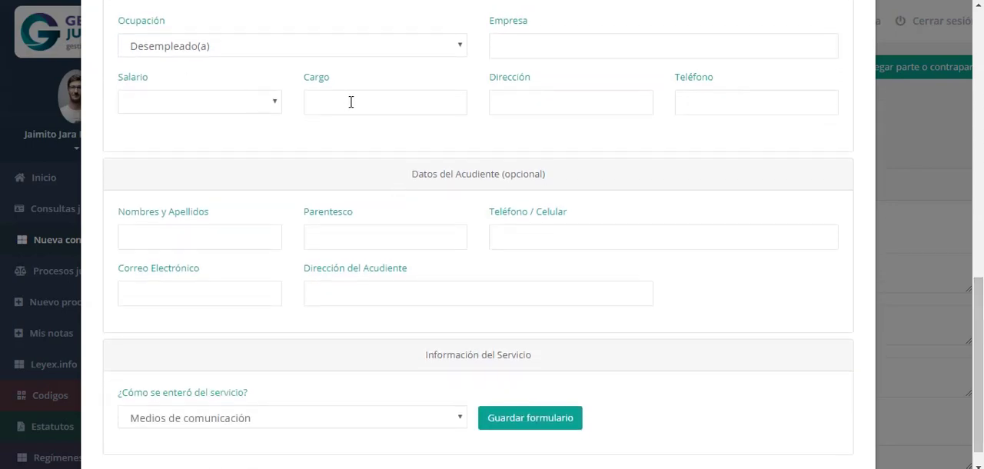
left_click(240, 104)
left_click(382, 101)
left_click(577, 101)
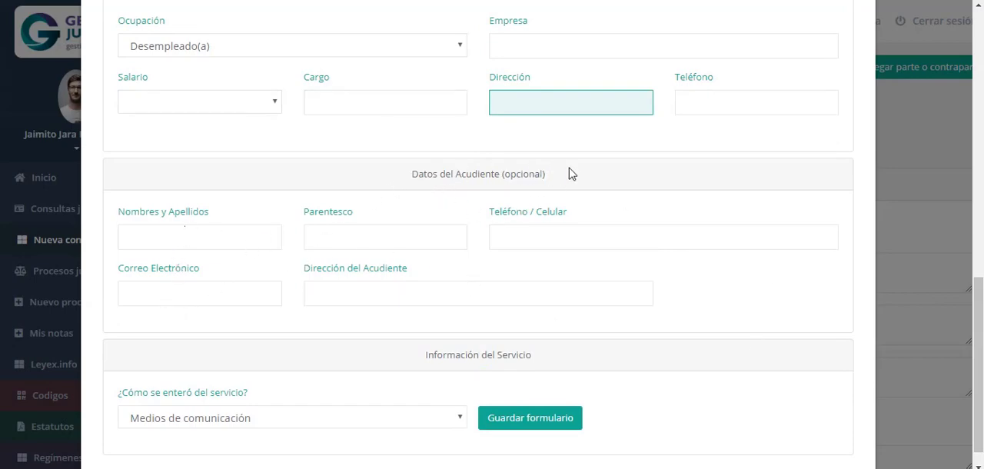
Set ¿Cómo se enteró del servicio? to Recomendación and save the new person's registration form
left_click_drag(979, 336, 979, 350)
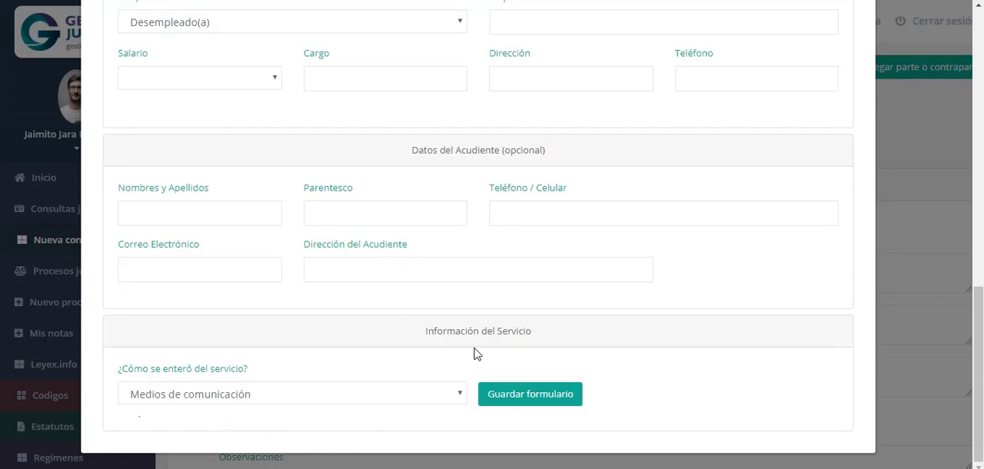
left_click(214, 394)
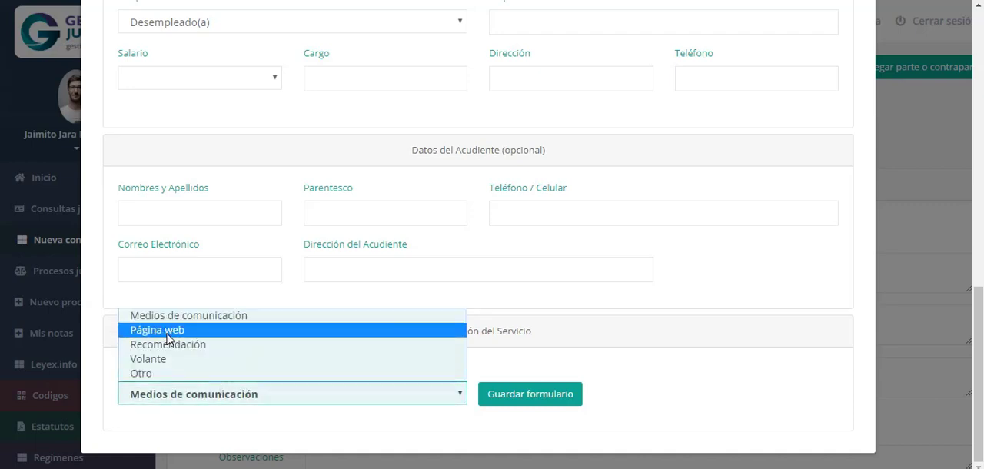
left_click(204, 347)
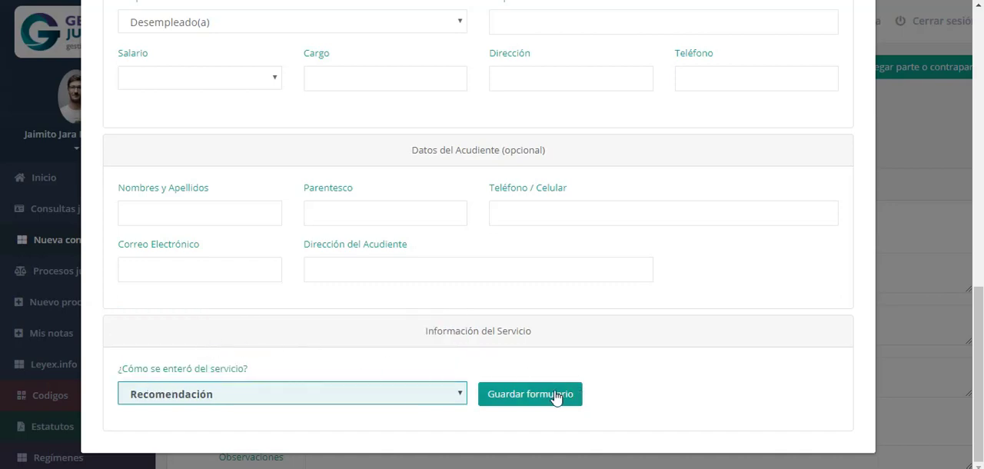
left_click_drag(979, 286, 967, 356)
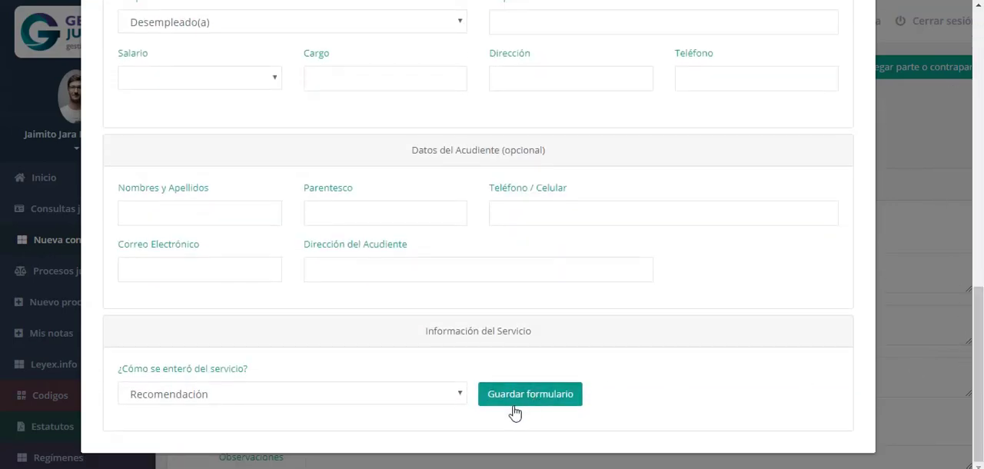
left_click(513, 404)
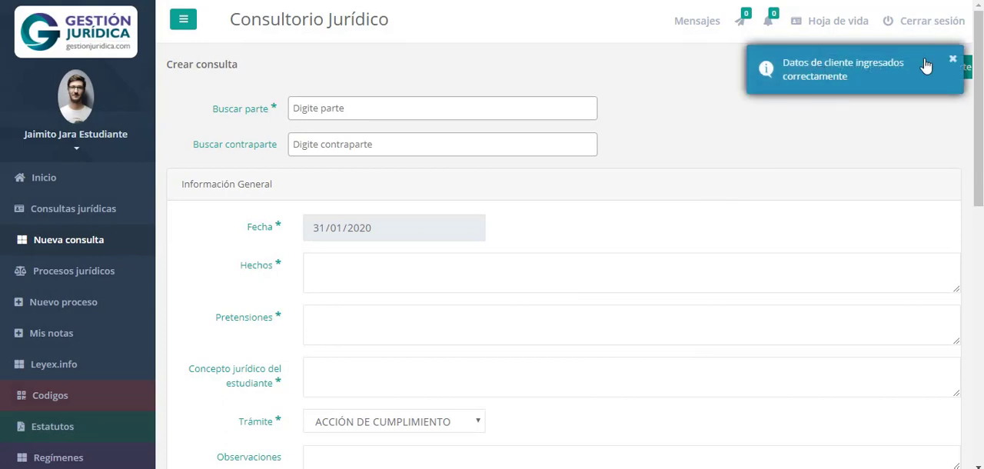
Search for the newly registered client by first name and select them as the consultation's parte
left_click(330, 109)
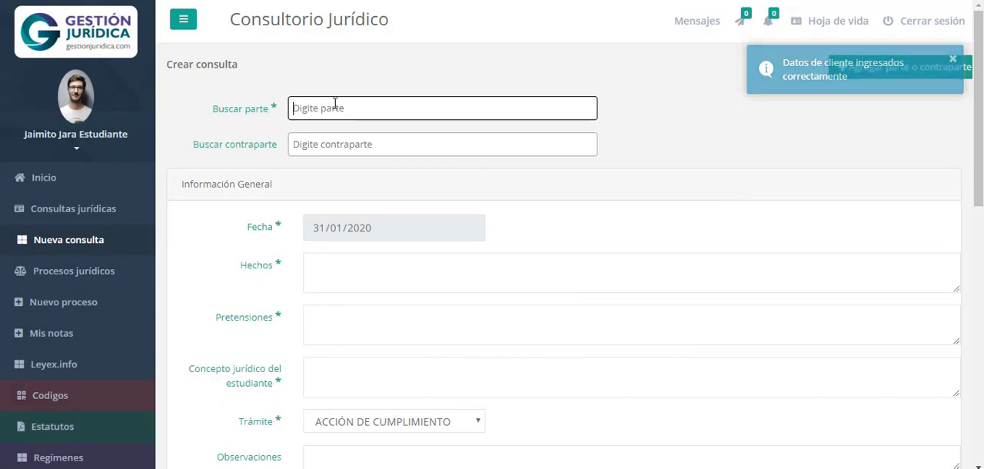
type("DAVI")
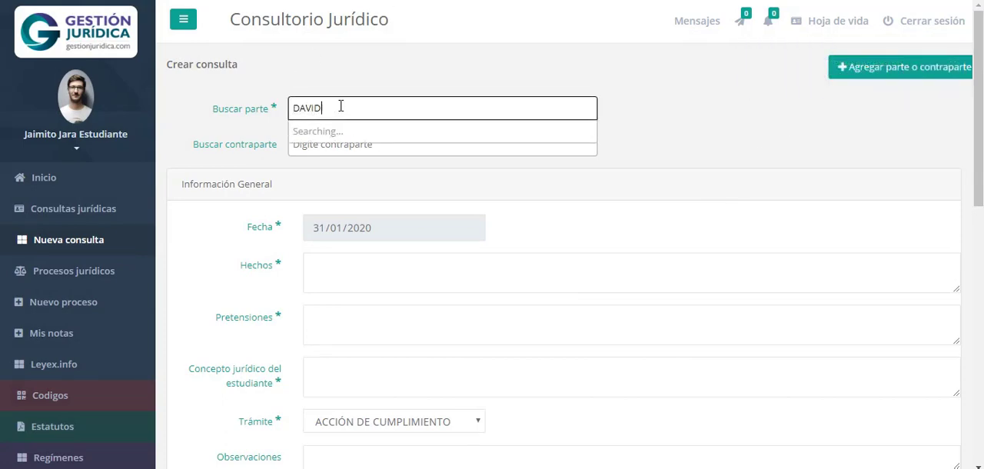
type("D")
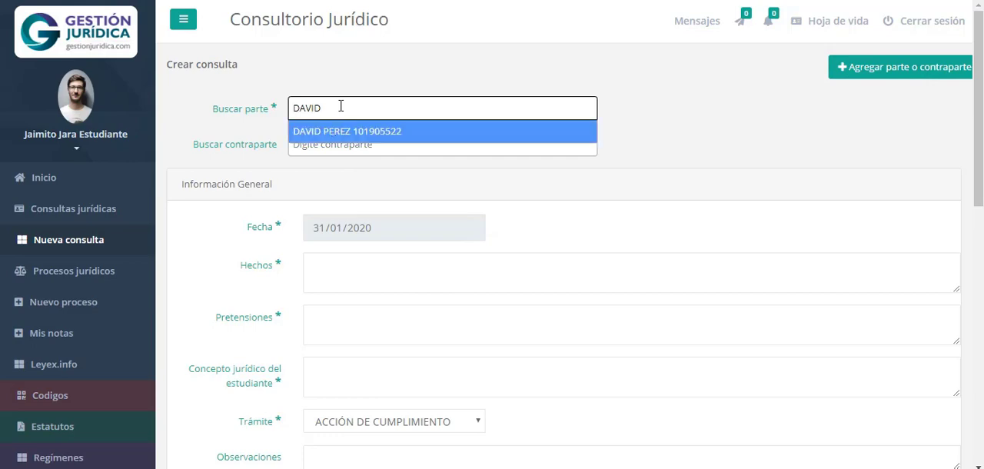
left_click(411, 137)
Fill in Hechos with "1...", Pretensiones with "PRETENSIONES" and Concepto jurídico del estudiante with "..."
scroll(536, 217, "down", 1)
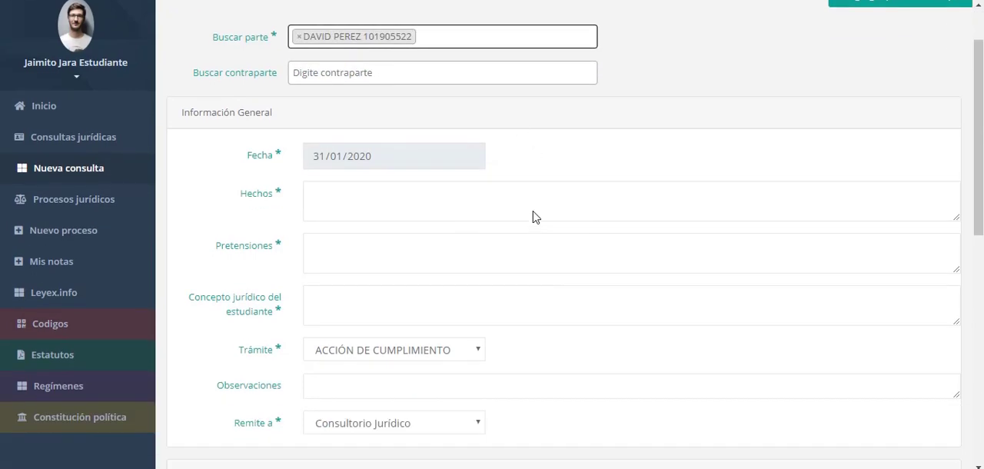
left_click(361, 204)
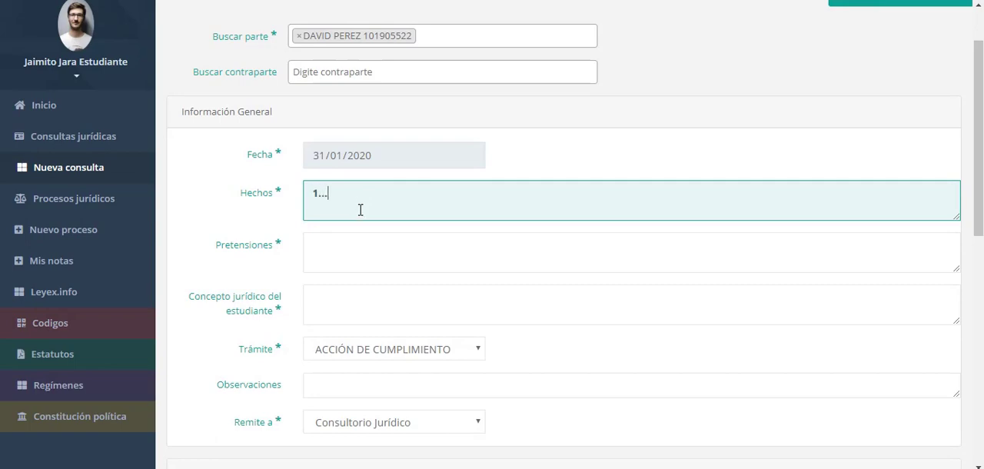
key("Tab")
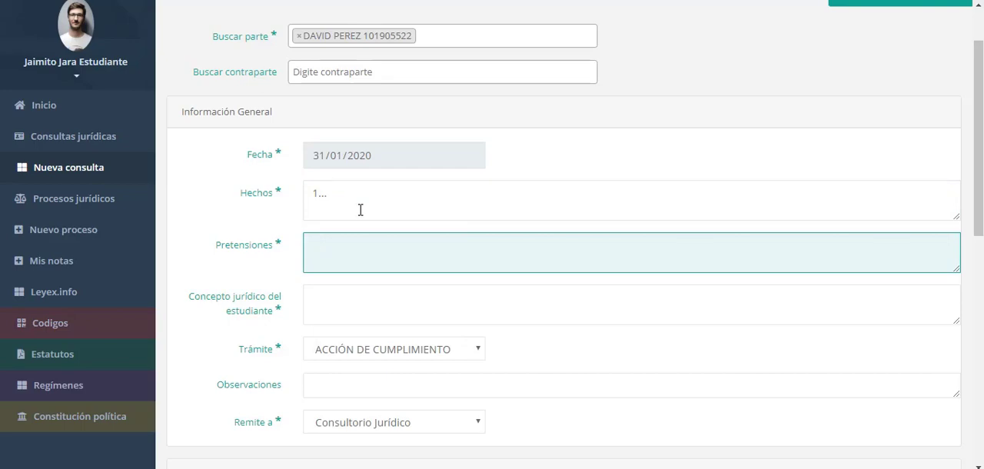
type("PRETENSIONES")
key("Tab")
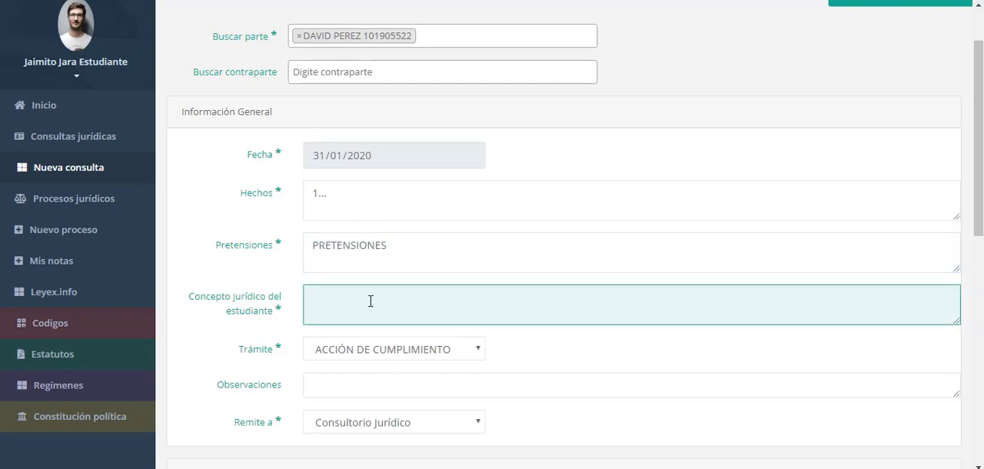
Set Trámite to CONCEPTO/ASESORÍA, leave Observaciones blank, and keep Remite a as Consultorio Jurídico
scroll(371, 300, "down", 3)
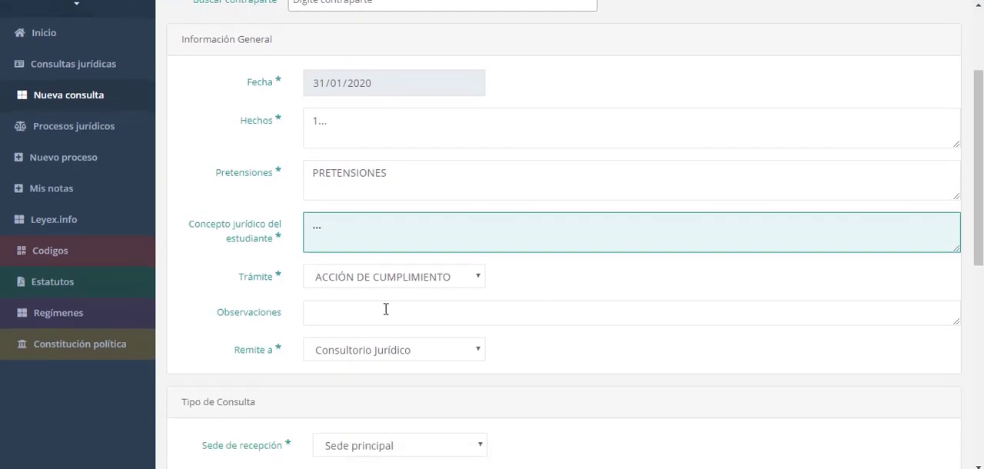
left_click(384, 135)
left_click(355, 209)
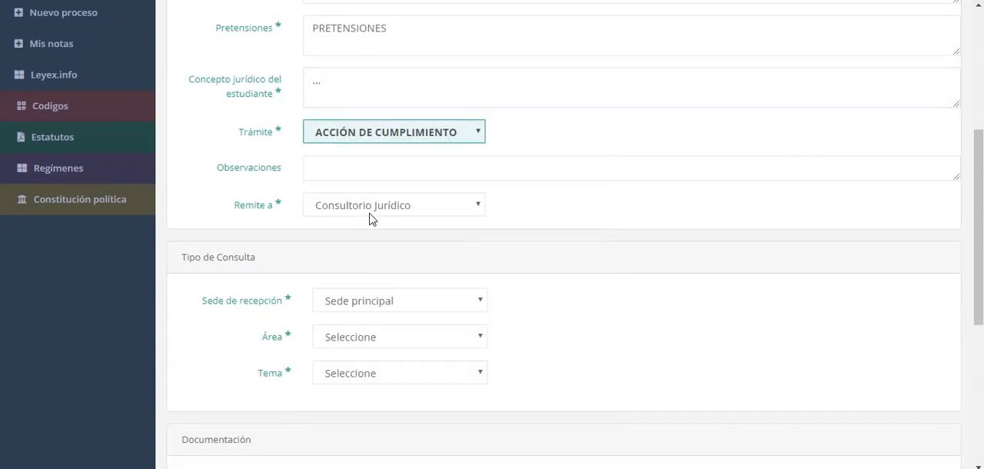
left_click(356, 166)
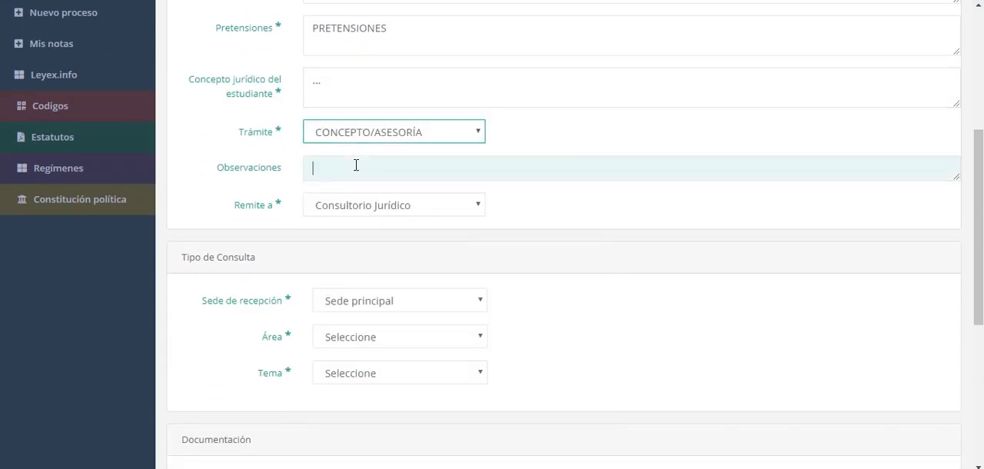
left_click(352, 206)
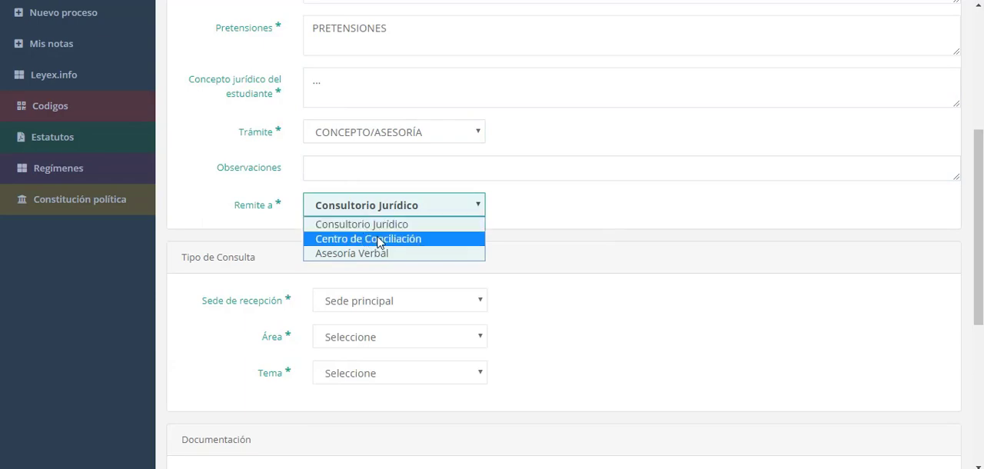
left_click(382, 224)
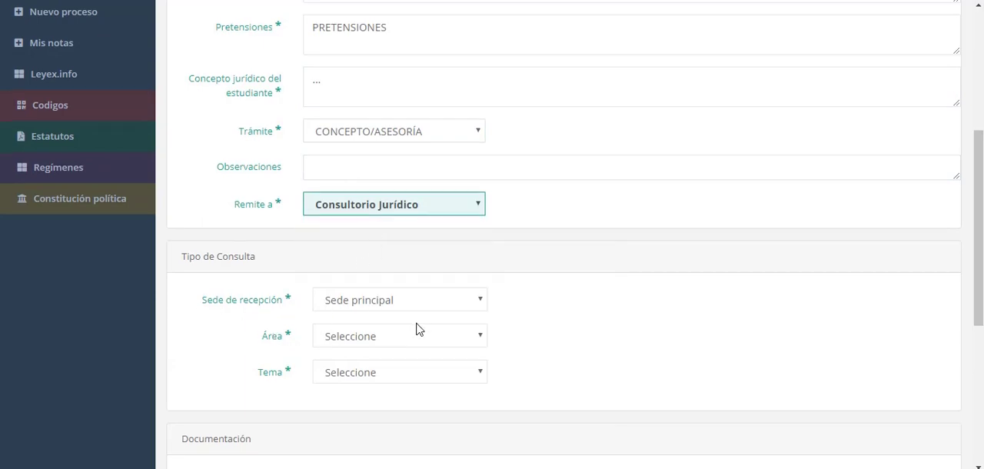
Classify the consultation under Área PENAL with Tema DAÑO EN BIEN AJENO
scroll(416, 323, "down", 2)
left_click(388, 195)
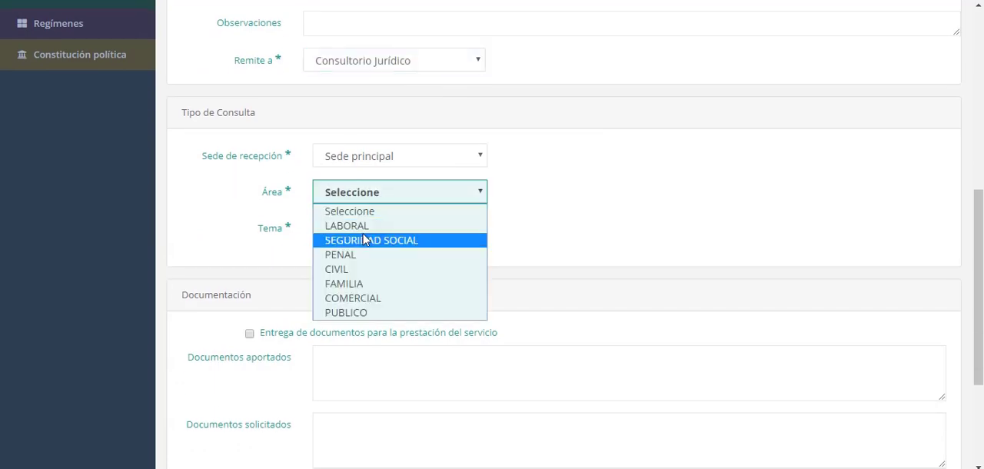
left_click(341, 257)
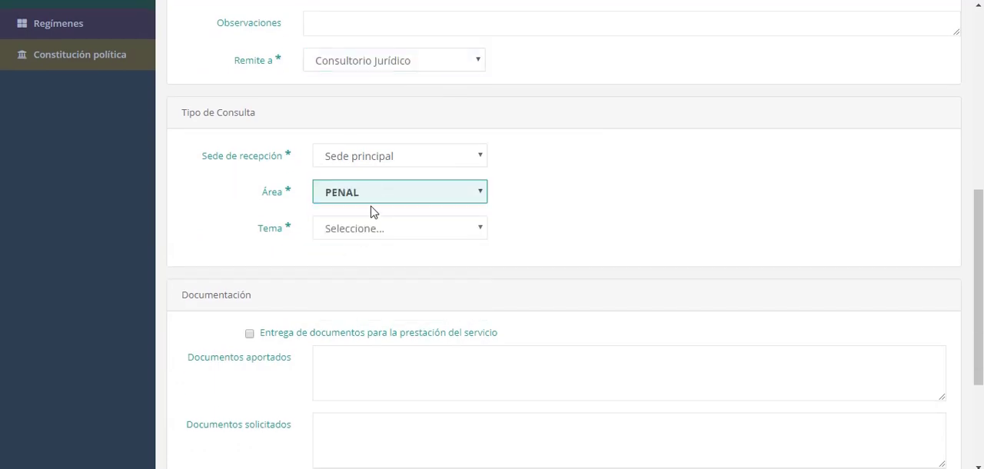
left_click(439, 236)
left_click(380, 121)
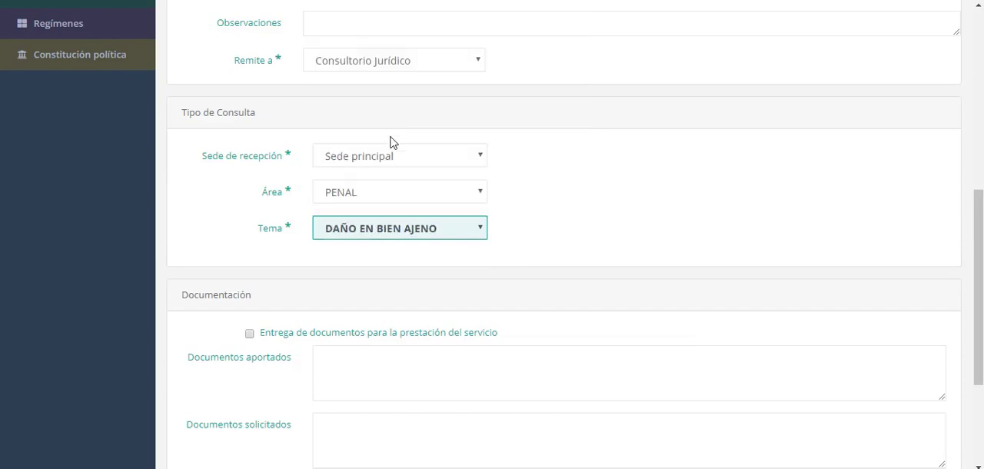
Mark the delivery of documents for the service and enter "COPIA DE LA CEDULA" as the Documentos aportados
scroll(604, 315, "down", 3)
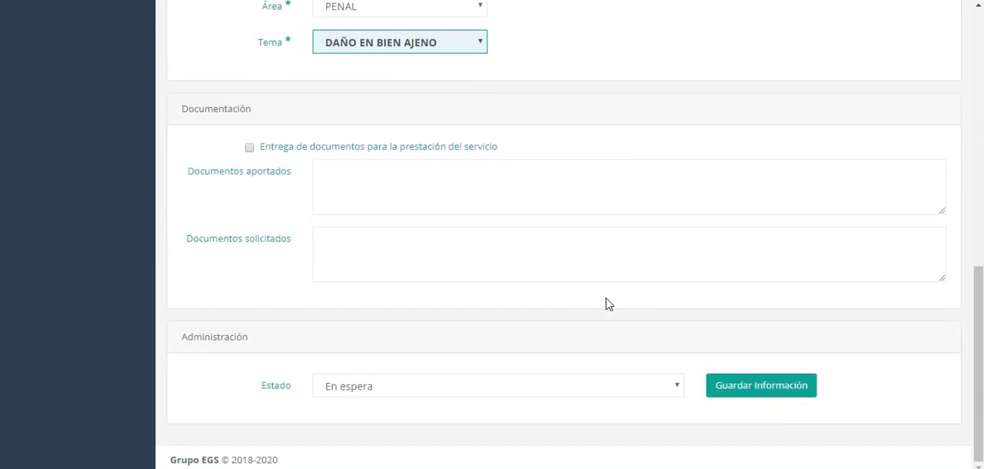
left_click(437, 188)
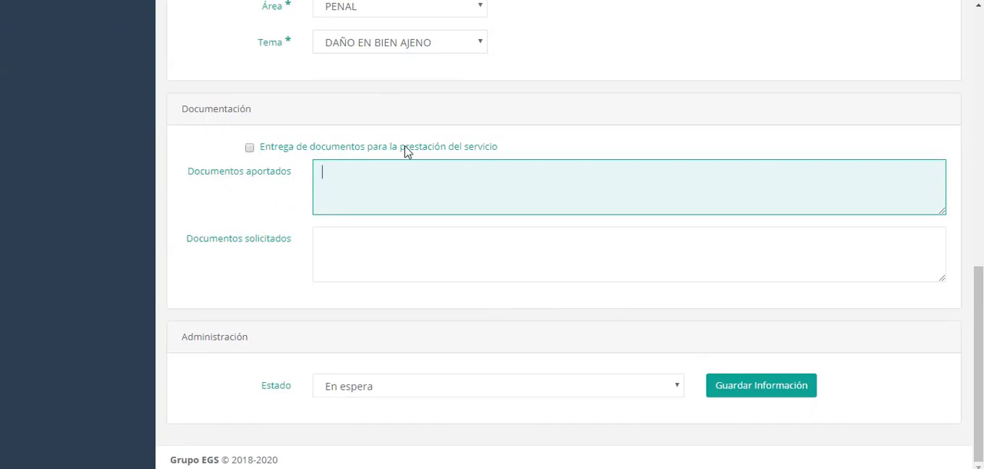
left_click_drag(516, 151, 275, 153)
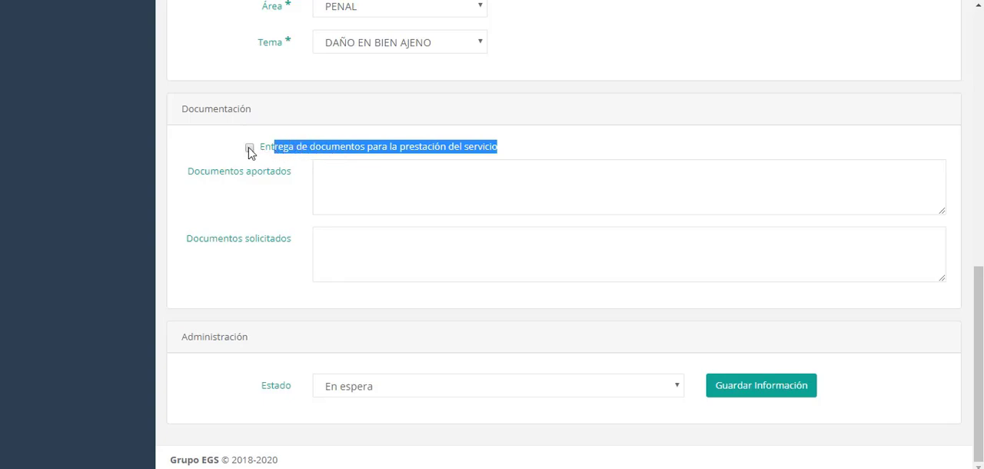
left_click(249, 147)
left_click(382, 193)
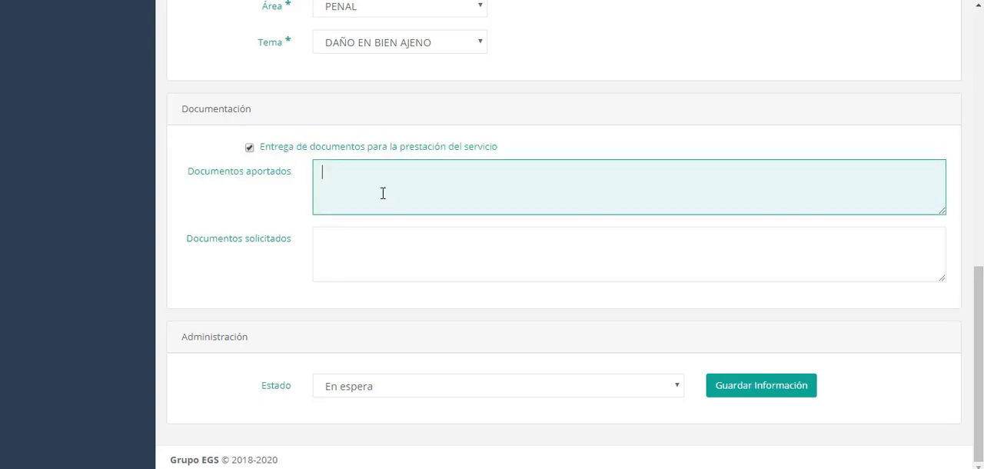
type("COPIA DE LA CEDULA")
key("Tab")
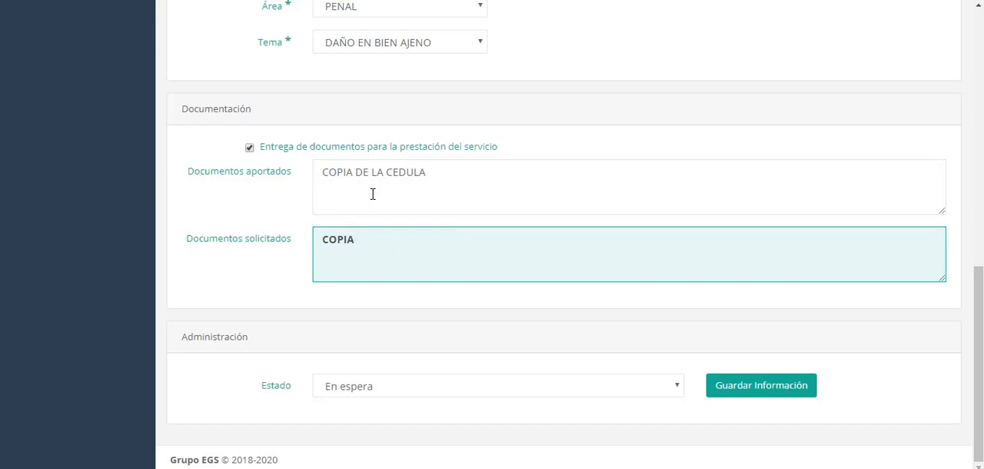
Correct the text in Documentos solicitados and save the new consultation
key("BackSpace")
key("BackSpace")
key("BackSpace")
left_click(759, 386)
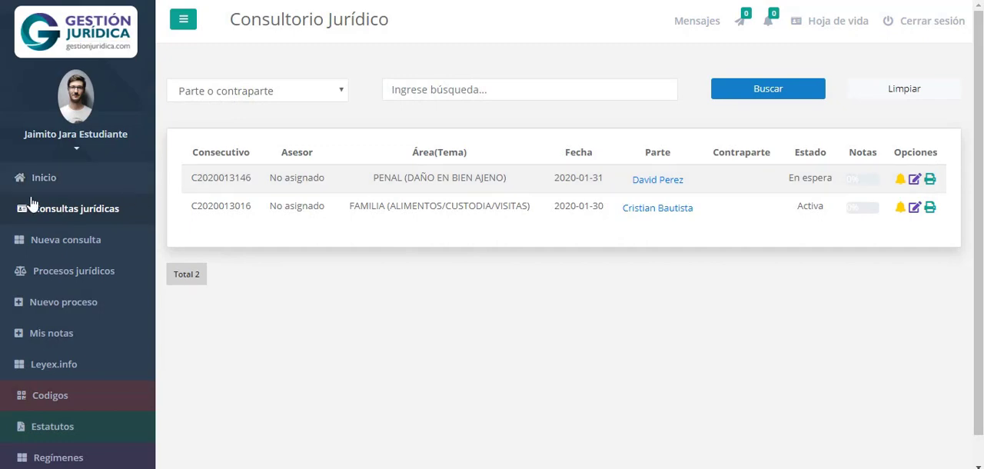
Open the PENAL (DAÑO EN BIEN AJENO) consultation from Consultas jurídicas for editing and look over its form
left_click(49, 211)
left_click(915, 181)
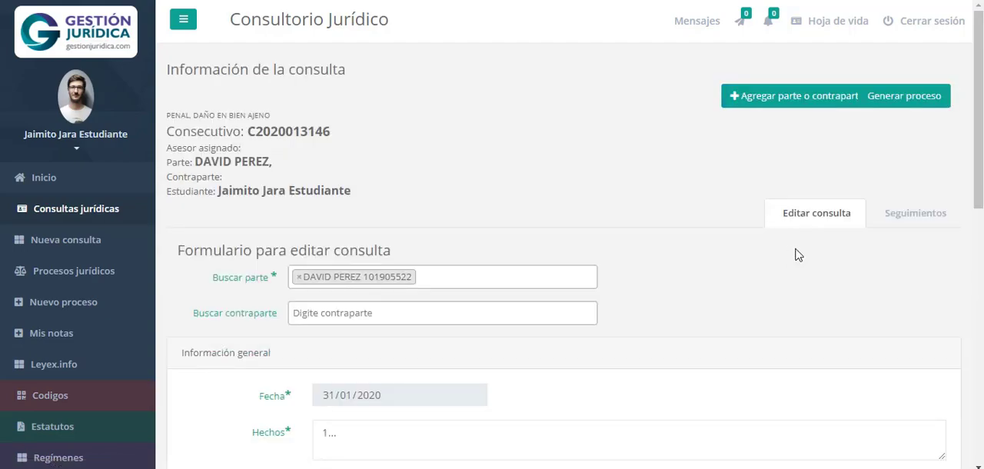
scroll(795, 254, "down", 8)
scroll(811, 301, "up", 4)
scroll(811, 301, "up", 4)
Start a new seguimiento for the consultation with the Detalle "COPIA DE LA CÉDULA"
left_click(929, 218)
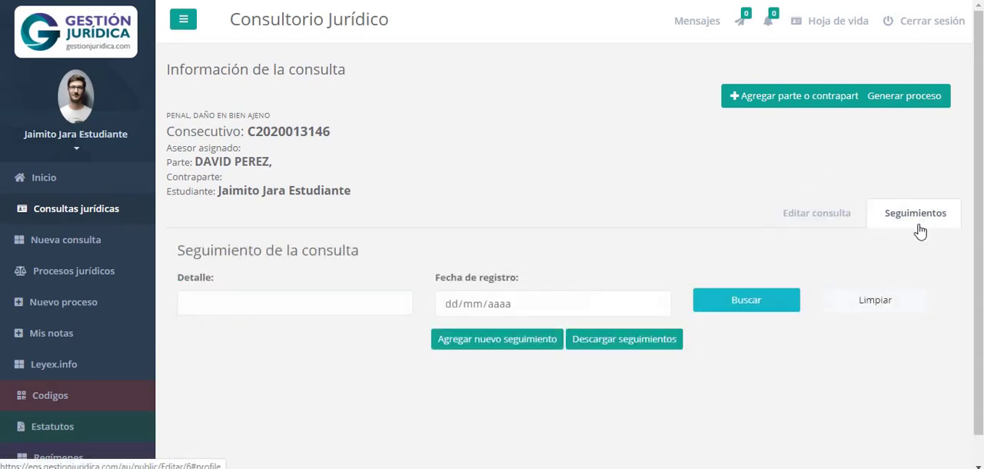
scroll(920, 231, "down", 1)
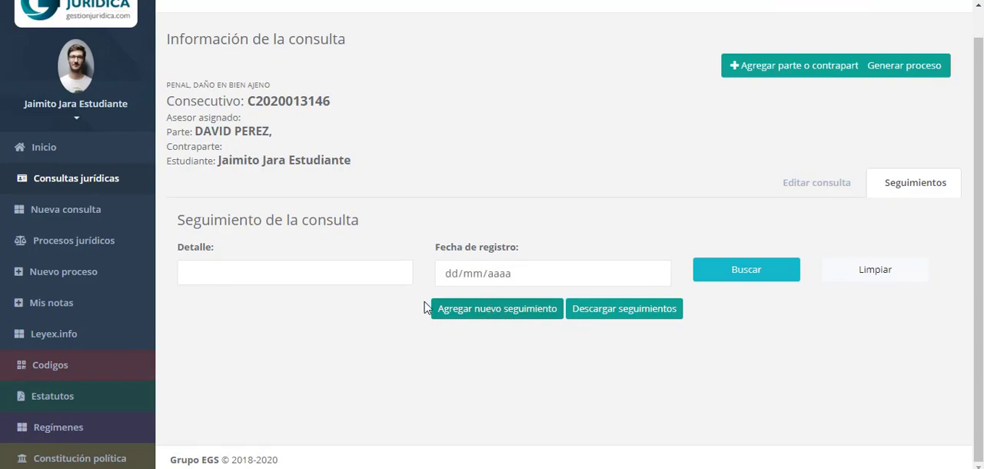
left_click(462, 311)
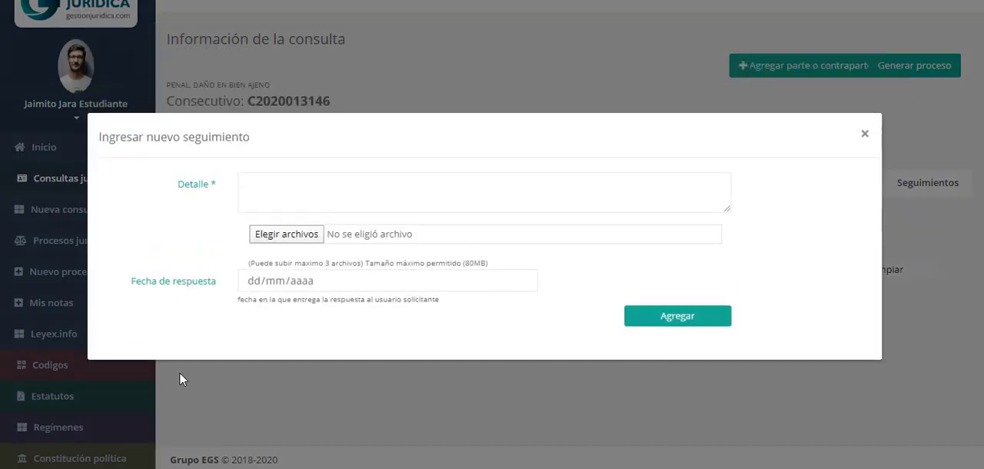
left_click(349, 182)
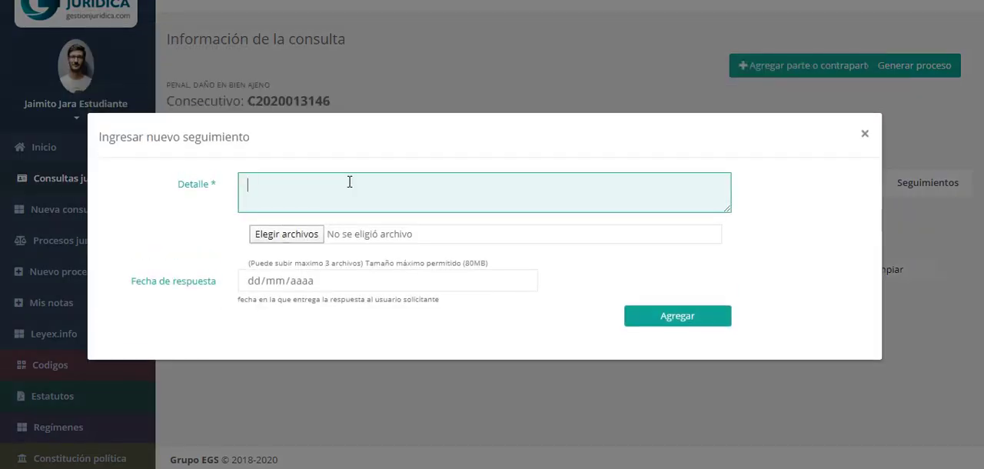
type("COPIA DE LA CÉDULA")
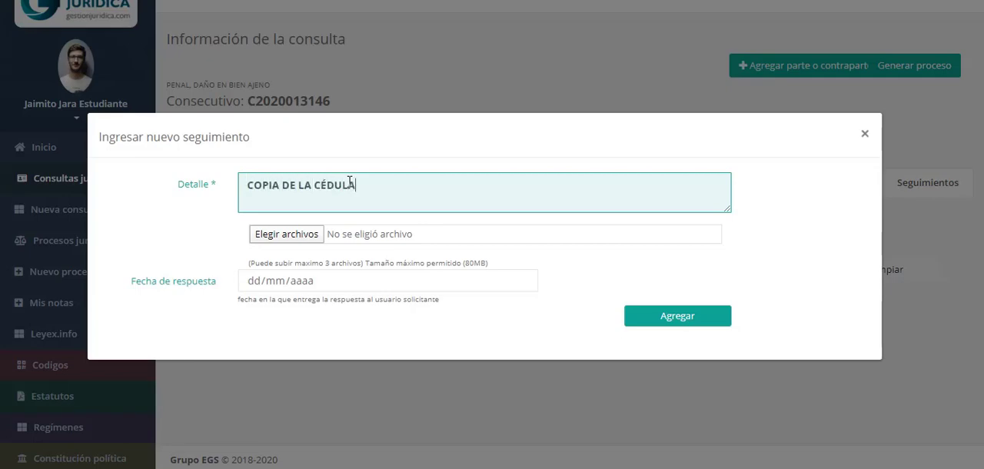
Attach the image cedula.jpg from the Imágenes folder to the new seguimiento
left_click(323, 236)
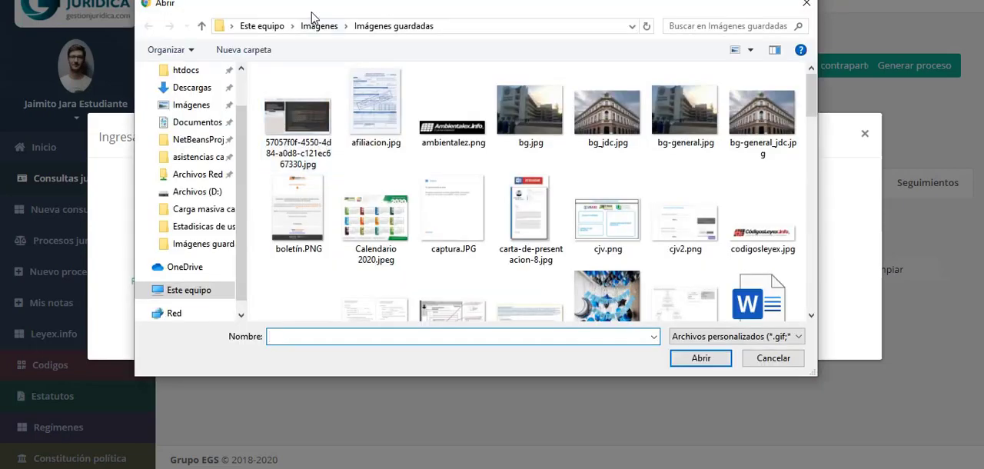
left_click(317, 26)
double_click(297, 216)
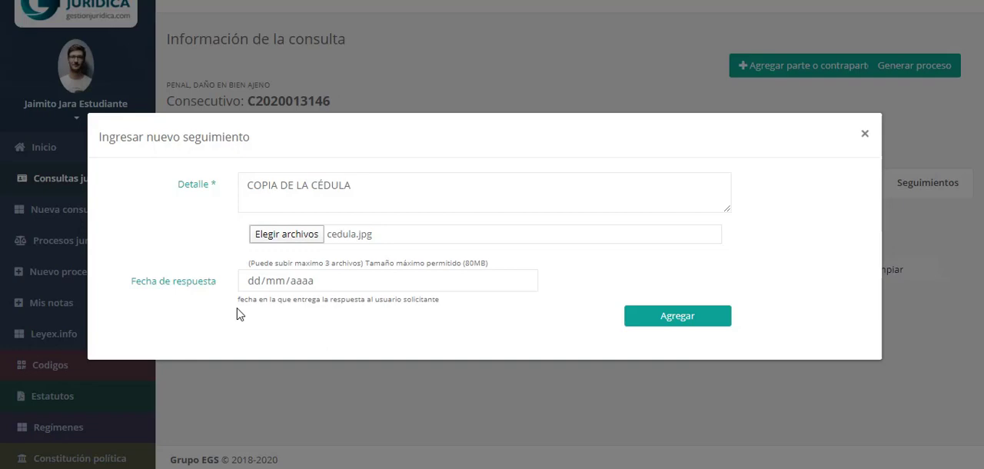
Add the new seguimiento with its attached image and display the consultation's list of seguimientos
left_click(695, 319)
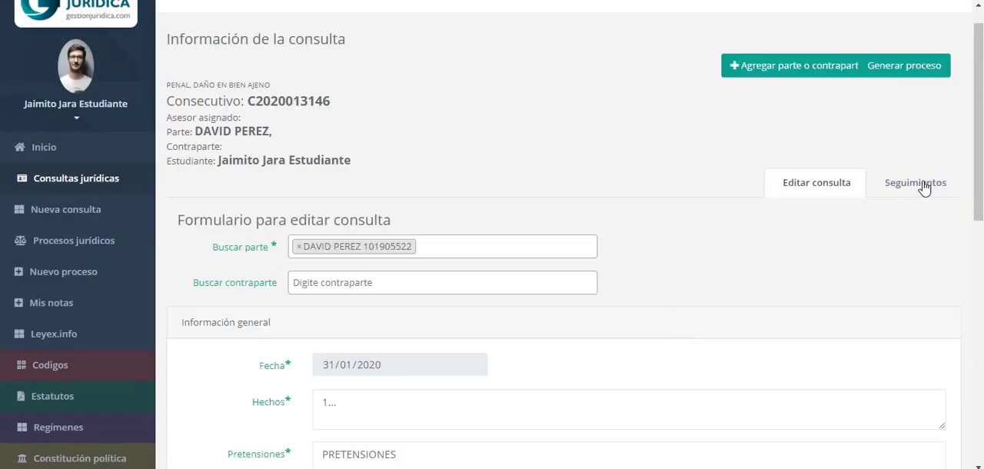
left_click(910, 190)
scroll(593, 266, "down", 1)
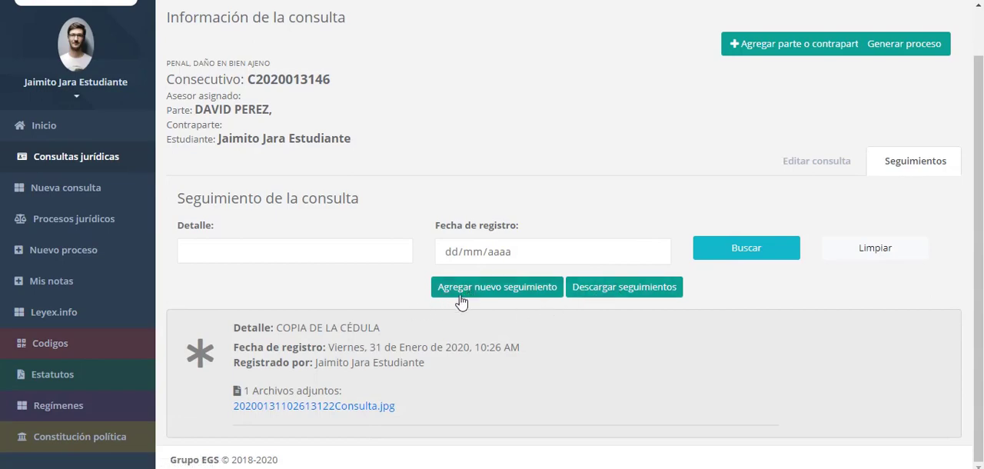
Examine the COPIA DE LA CÉDULA seguimiento and view its attached image, returning to the consultation
left_click_drag(277, 329, 385, 332)
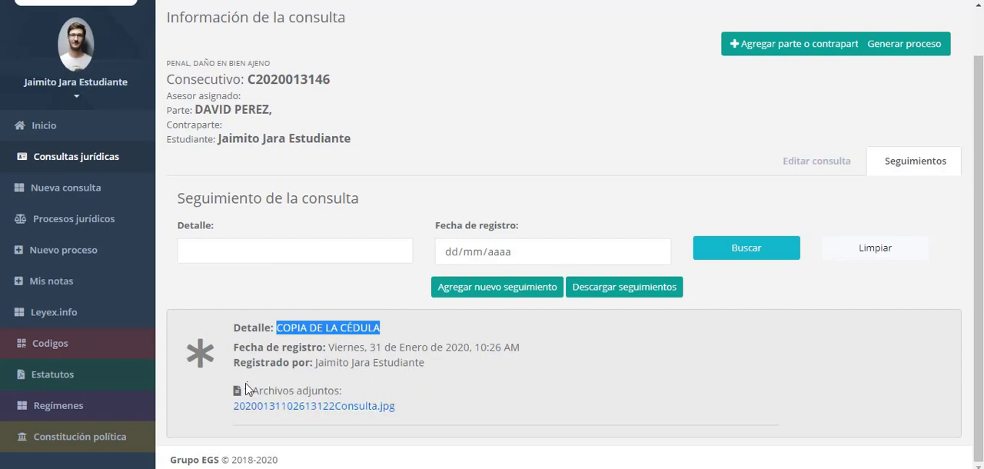
left_click(352, 407)
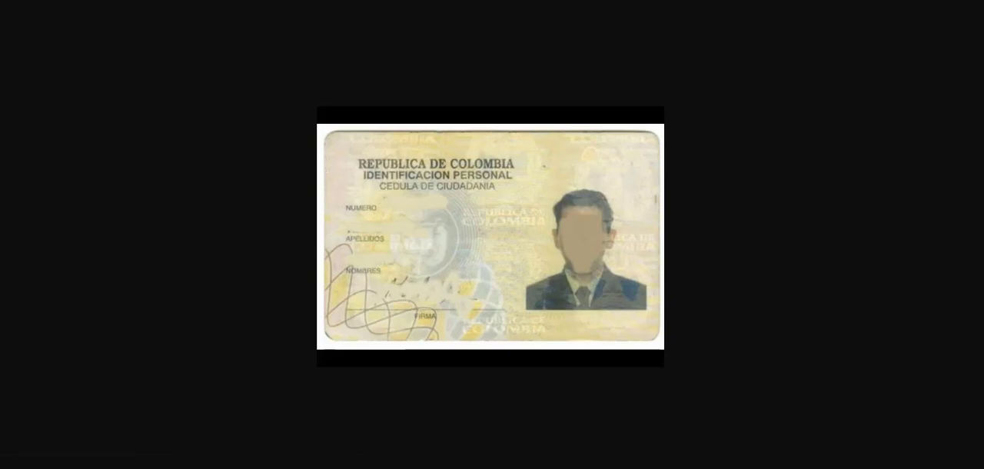
key("ctrl+w")
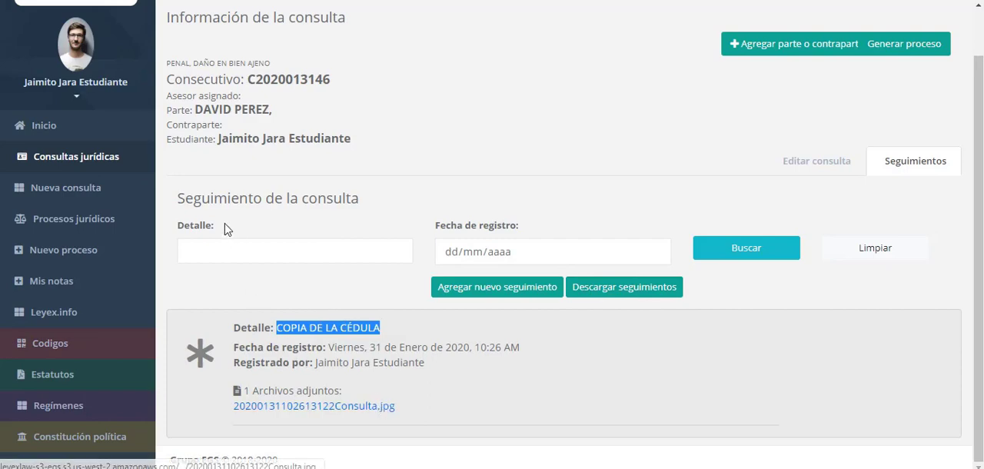
left_click(237, 256)
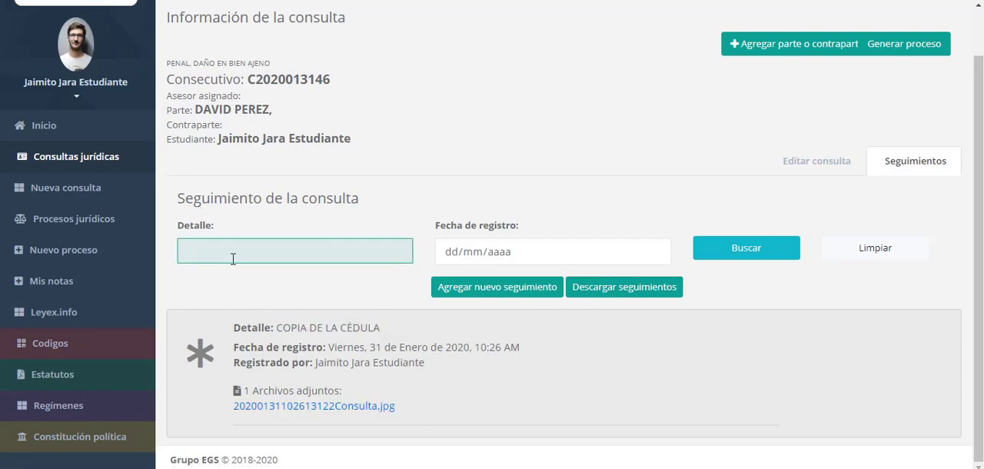
left_click_drag(282, 329, 386, 330)
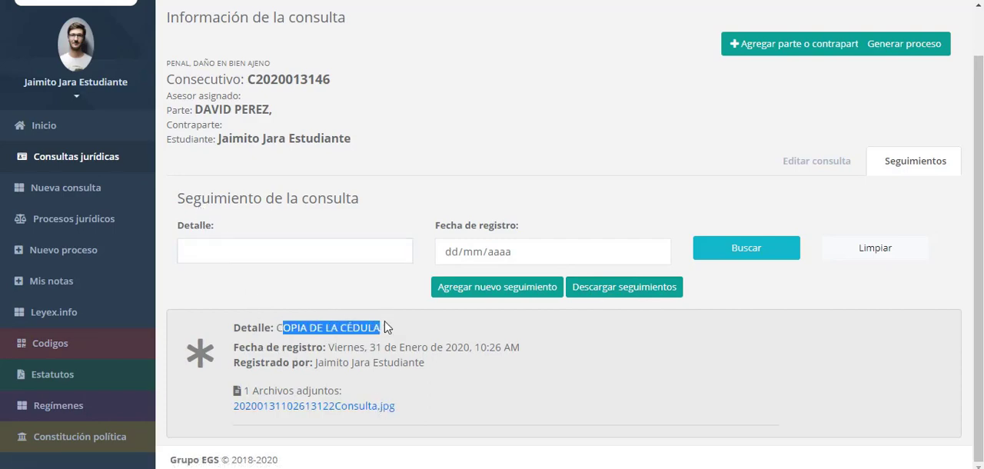
left_click(378, 342)
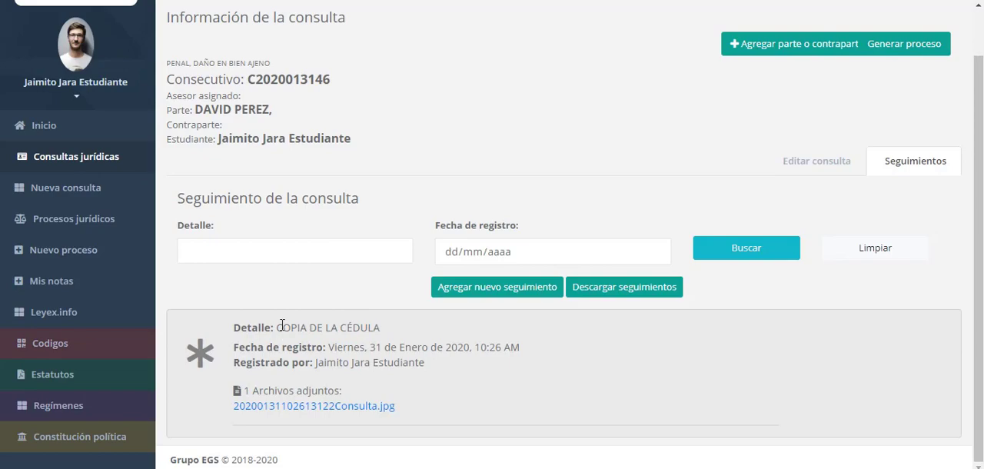
left_click(485, 292)
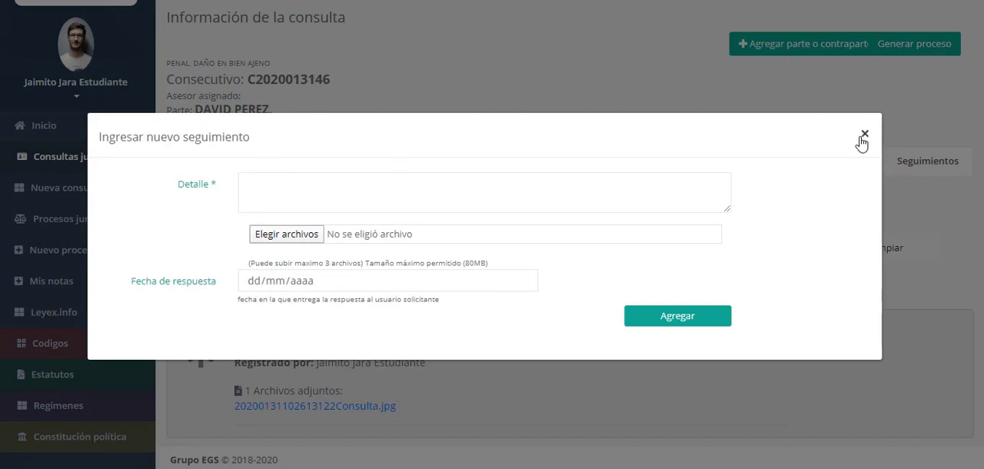
left_click(275, 236)
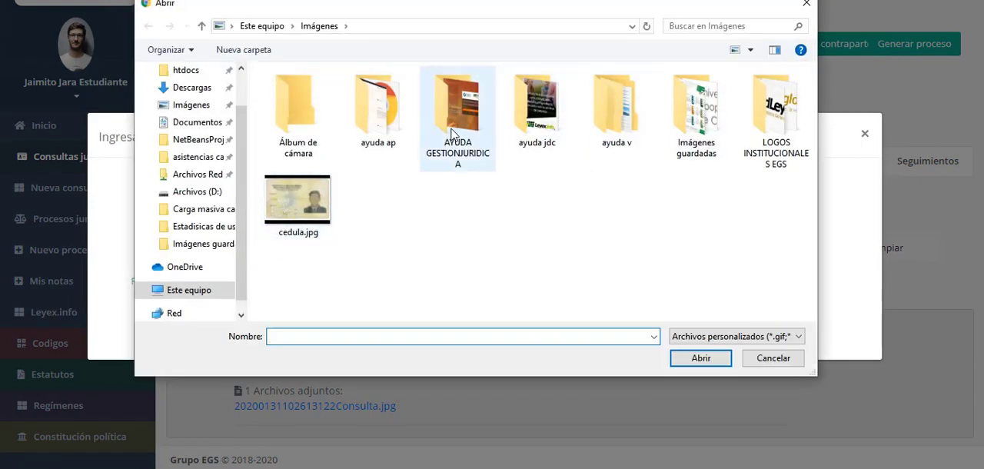
left_click(297, 213)
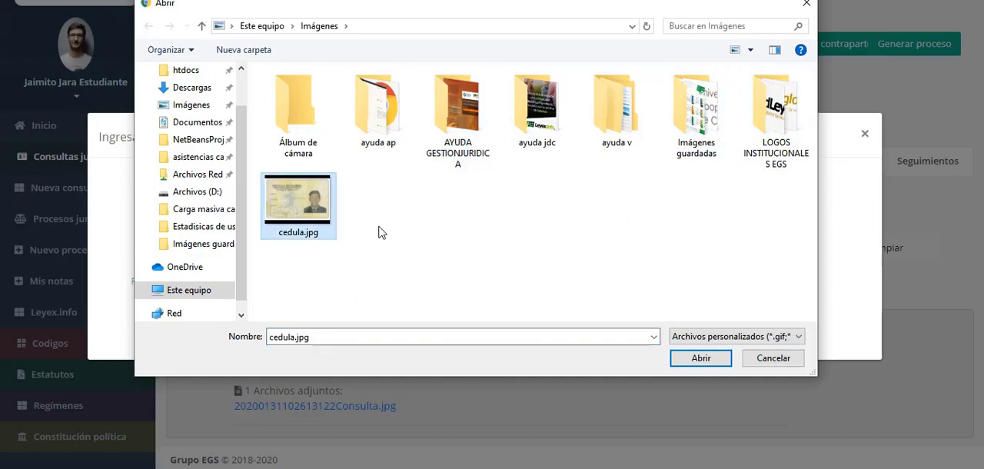
left_click(774, 358)
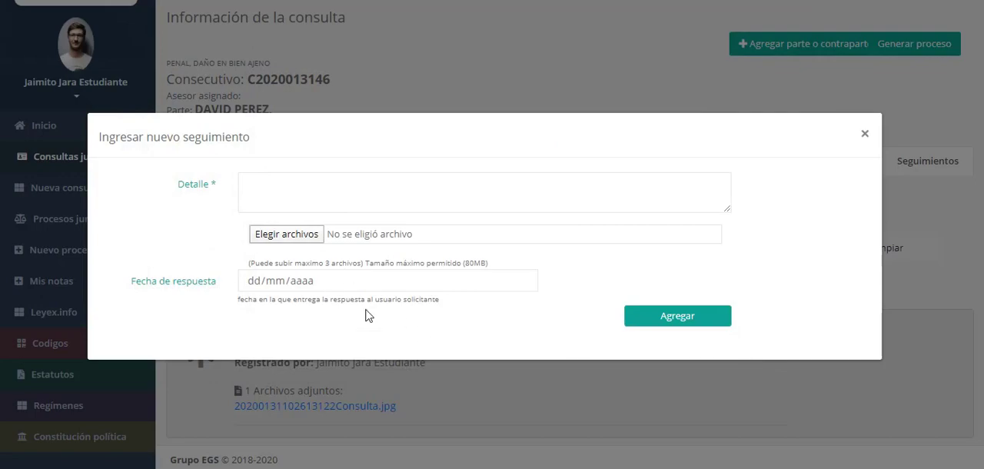
left_click(865, 136)
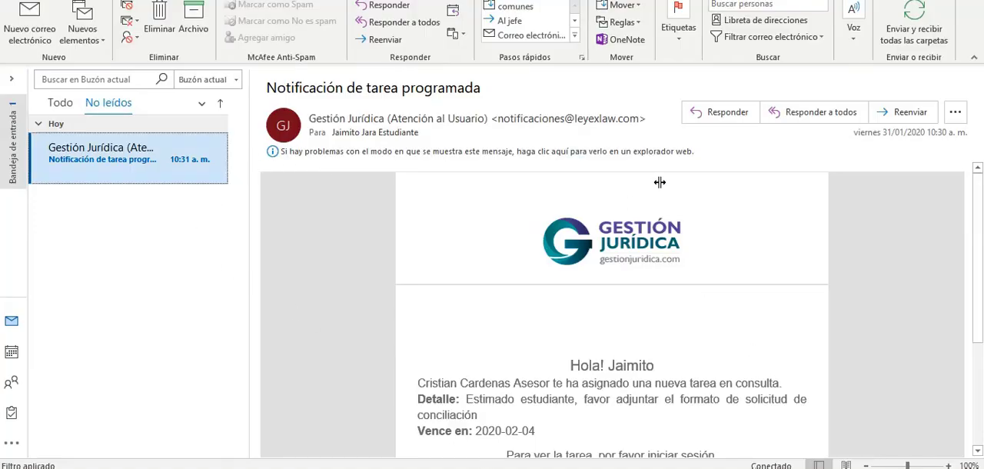
Read the "Notificación de tarea programada" e-mail in Outlook and follow its Ingresar link to the platform's login page
scroll(980, 221, "down", 3)
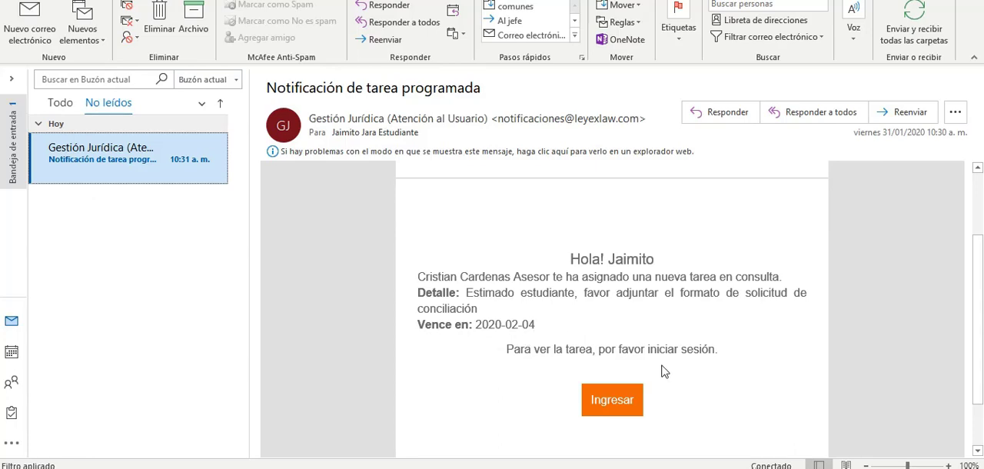
left_click(610, 406)
scroll(610, 406, "down", 1)
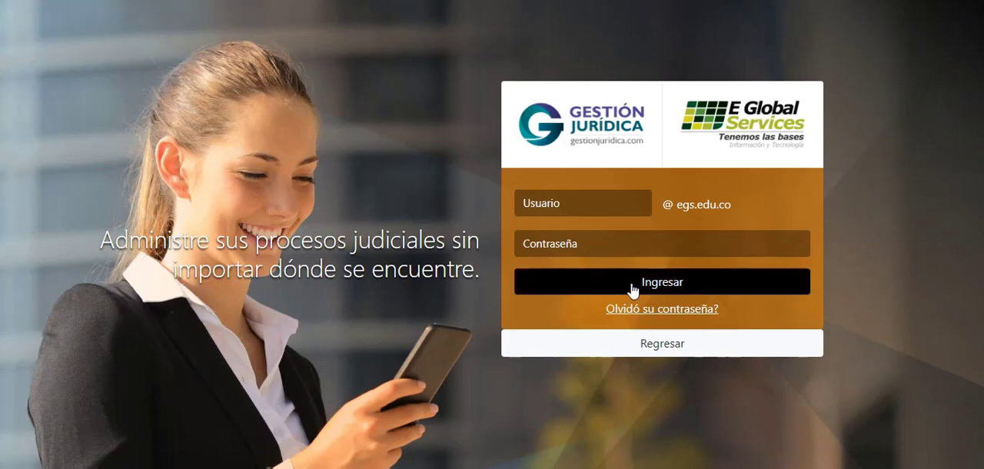
Log in to the student account by entering the username and the account password
left_click(595, 204)
left_click(593, 236)
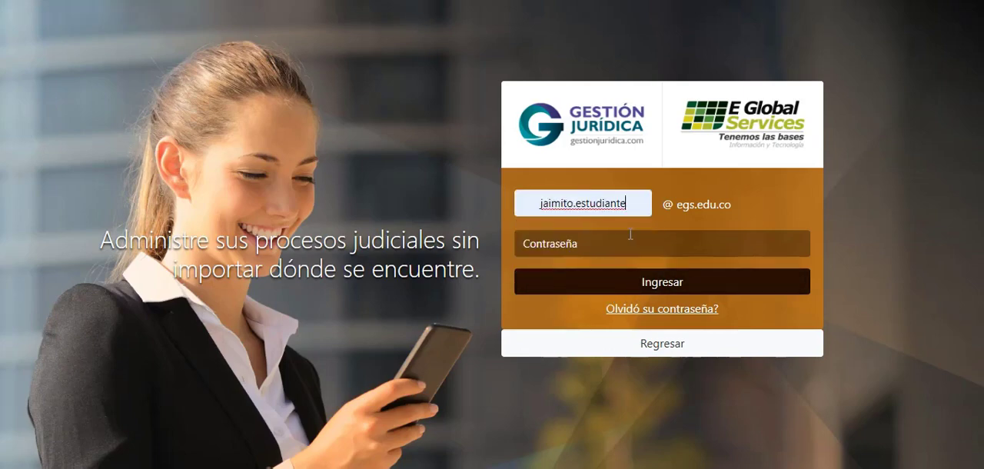
left_click(640, 250)
type("12345")
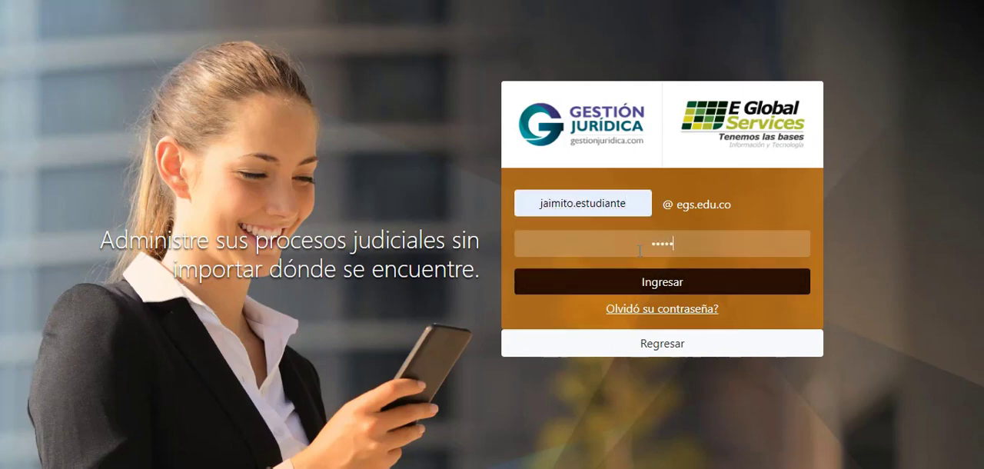
type("6")
left_click(655, 291)
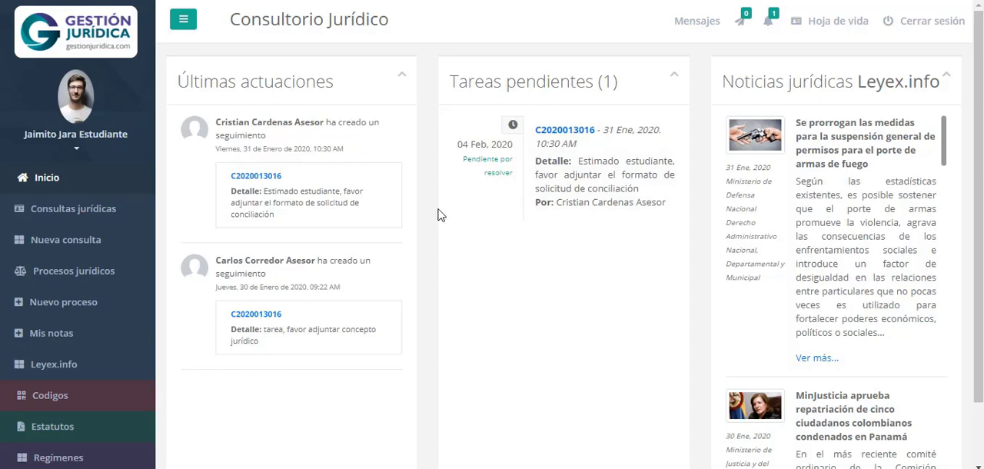
Examine the status of the task under Tareas pendientes and the notification alert
left_click_drag(465, 158, 515, 179)
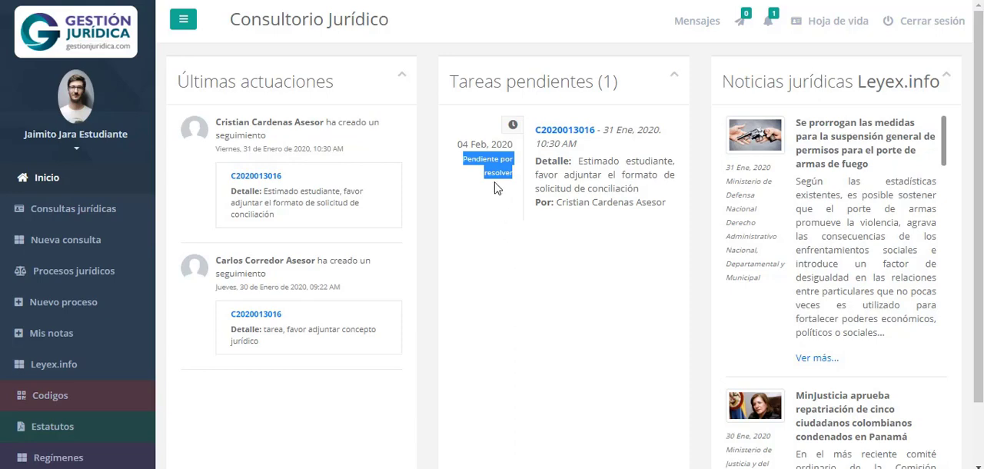
left_click(500, 208)
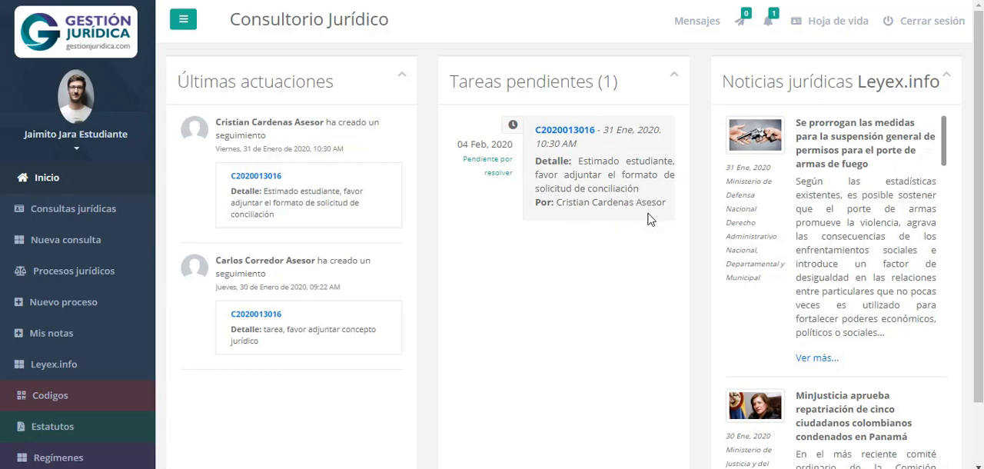
left_click(769, 31)
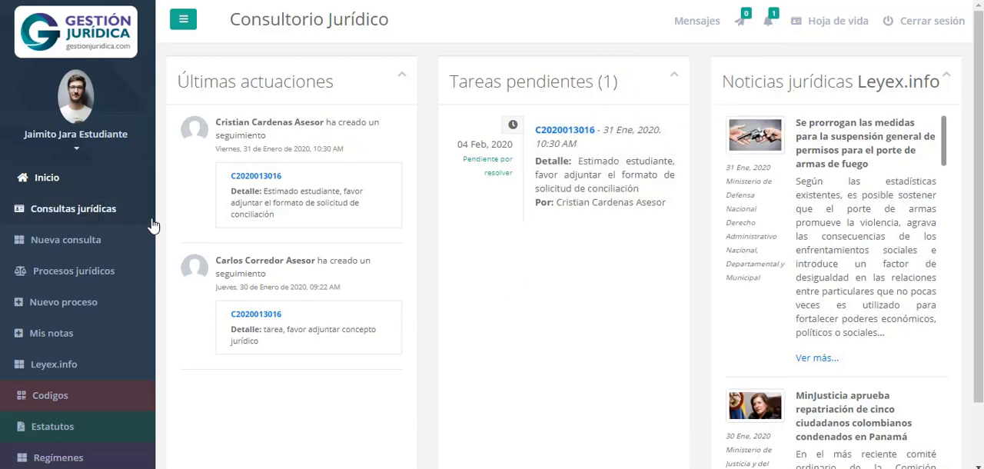
Open the consultation linked to the pending task and display its Seguimientos
left_click(568, 131)
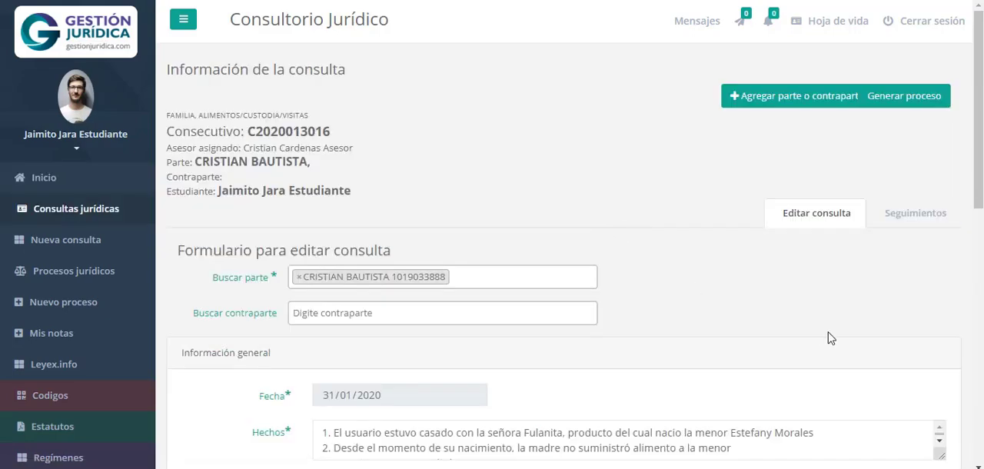
left_click(915, 231)
scroll(435, 325, "down", 3)
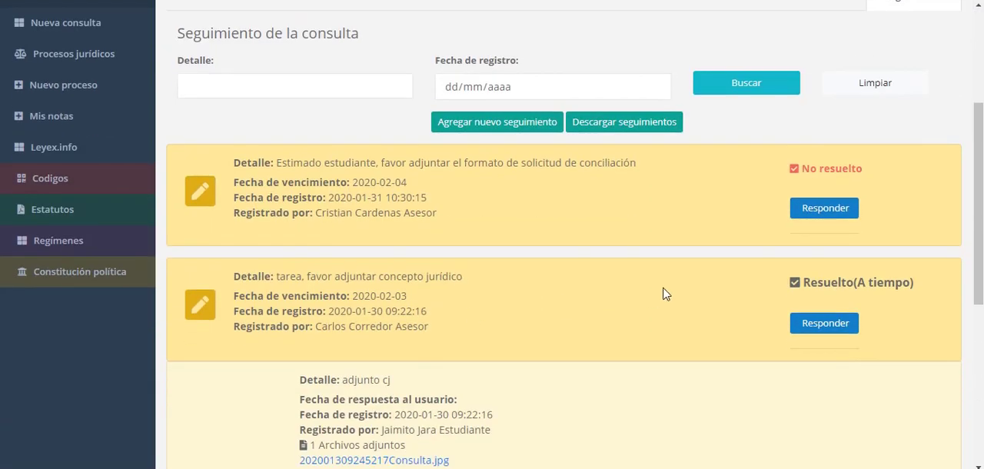
Examine the conciliation request task's due date, registration date, assigning advisor and resolution status in the consultation's seguimientos
scroll(554, 280, "up", 2)
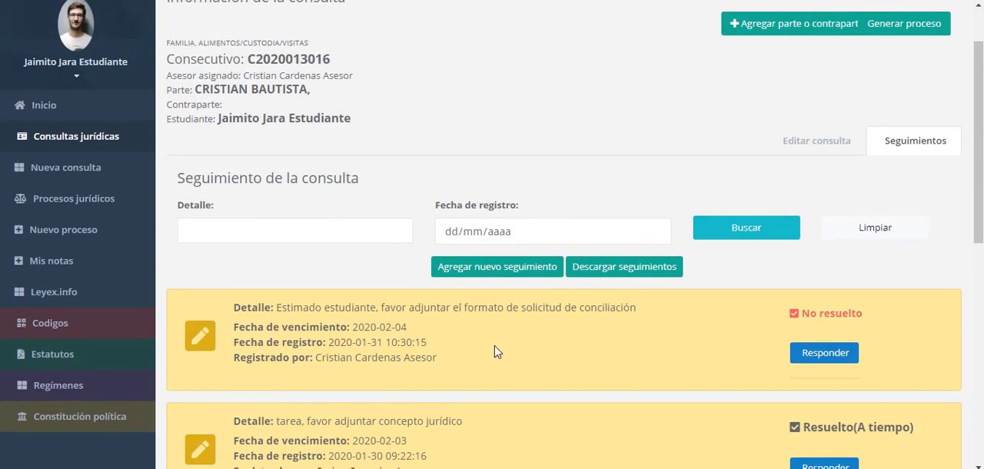
scroll(496, 351, "down", 3)
scroll(488, 238, "up", 2)
scroll(489, 237, "up", 1)
left_click_drag(340, 328, 401, 327)
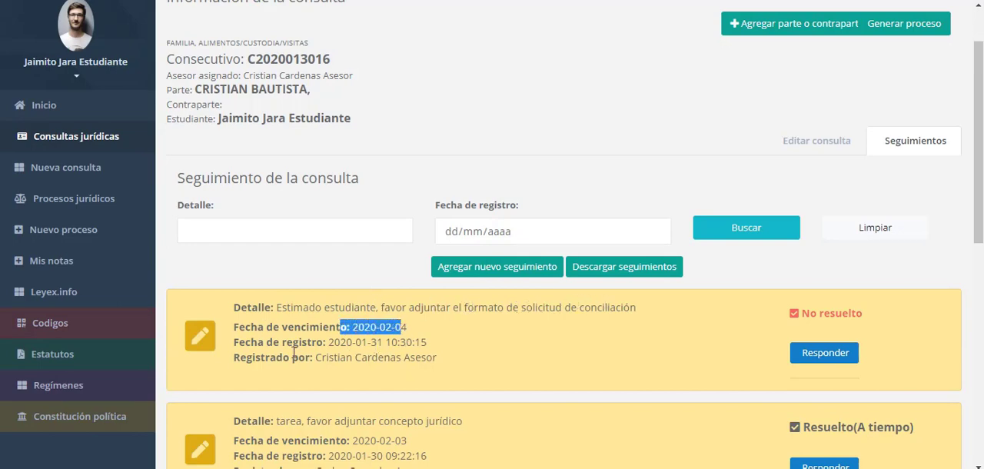
left_click_drag(324, 343, 437, 346)
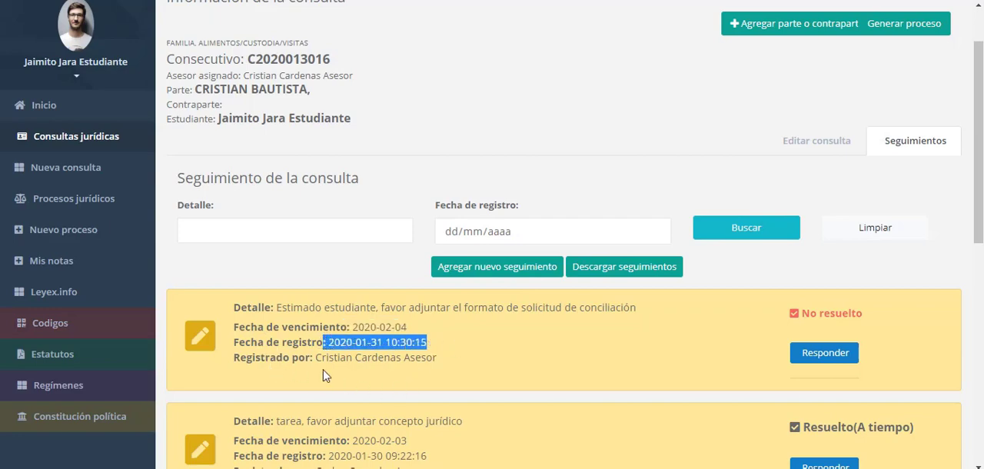
left_click_drag(324, 361, 446, 360)
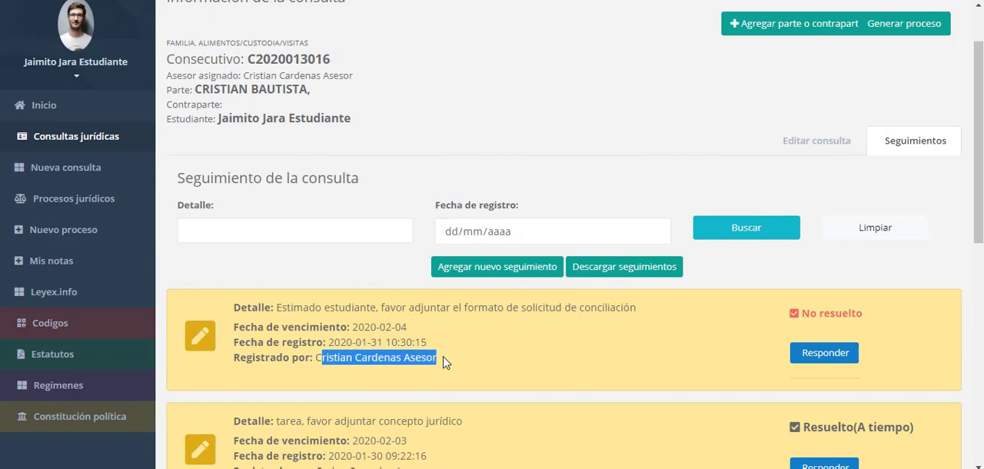
left_click(530, 363)
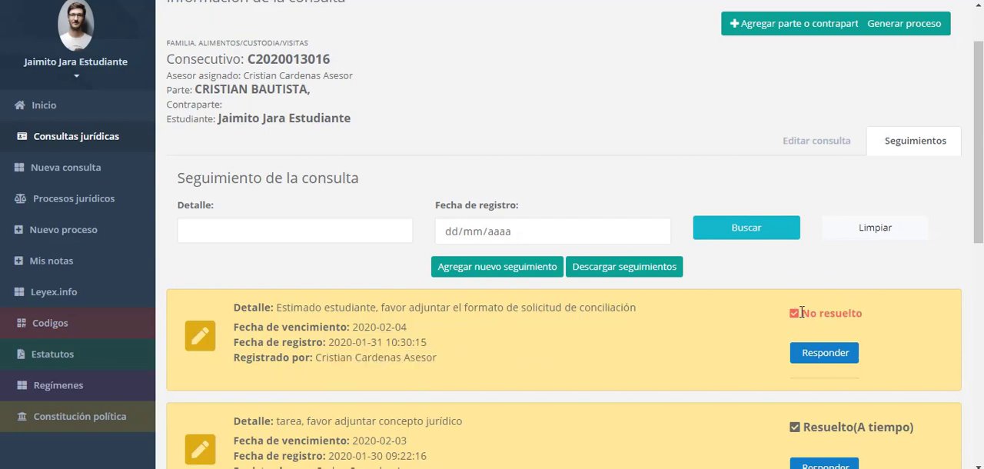
left_click_drag(807, 311, 864, 312)
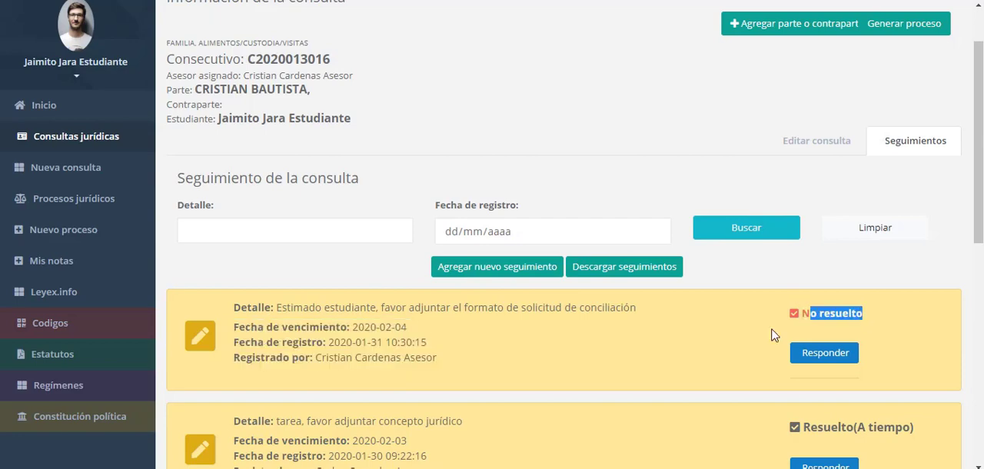
left_click(650, 363)
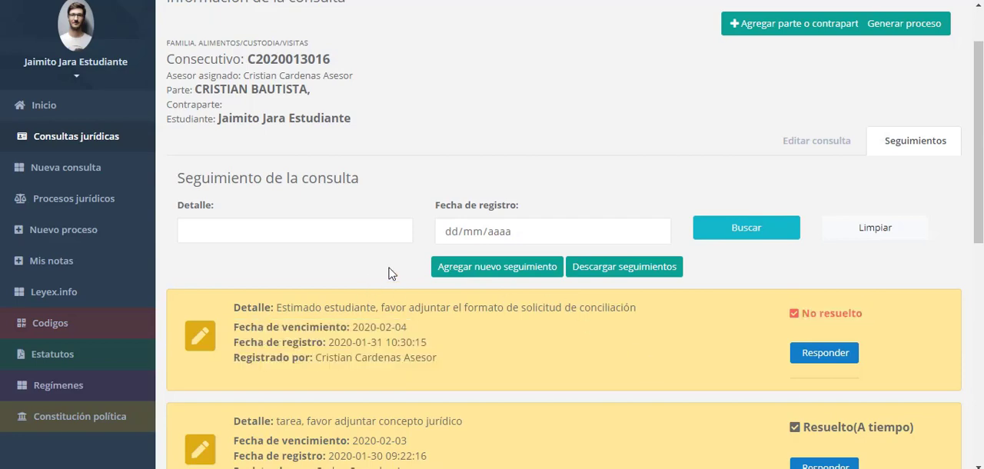
Start a reply to the unresolved conciliation task with the Detalle "Adjunto formato diligenciado de solicitud de conciliación"
left_click(824, 354)
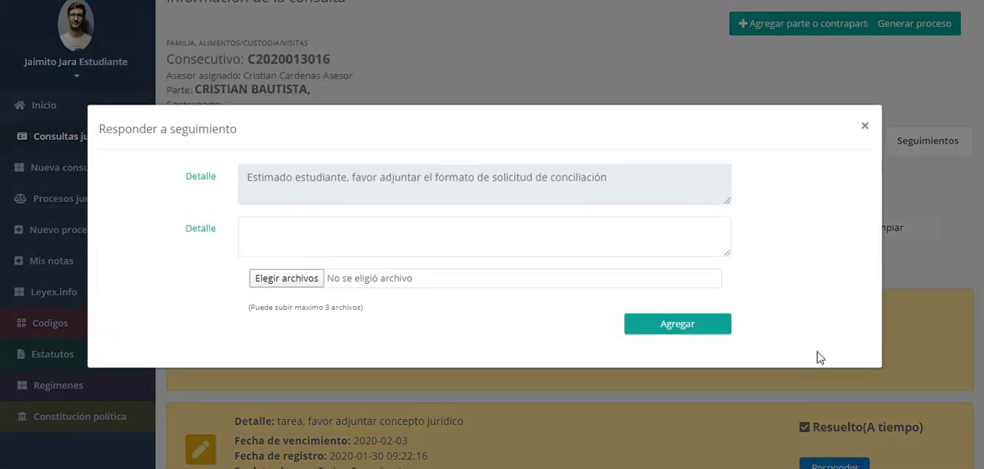
left_click(328, 234)
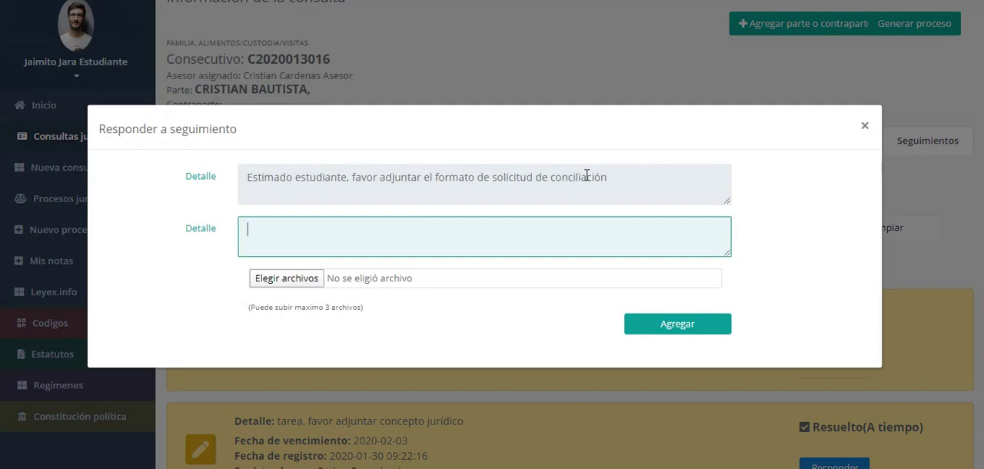
type("Adjunto for")
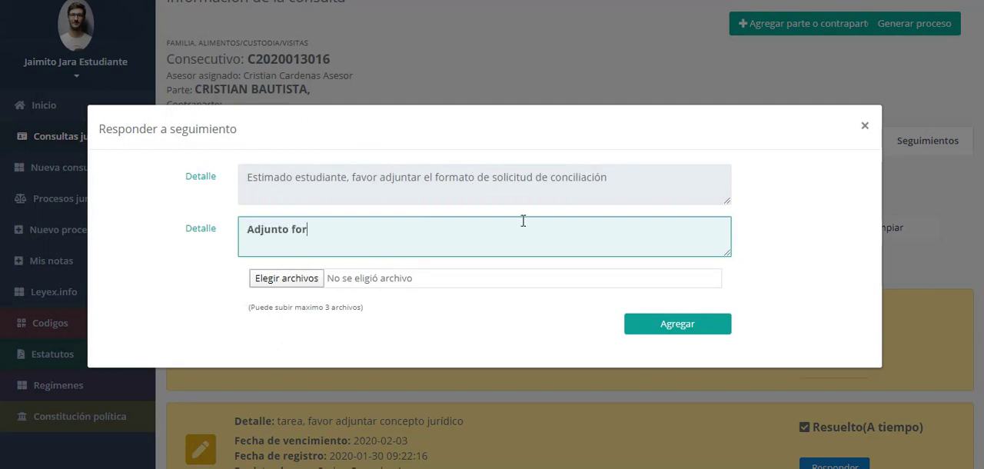
type("mato diligenciado de ")
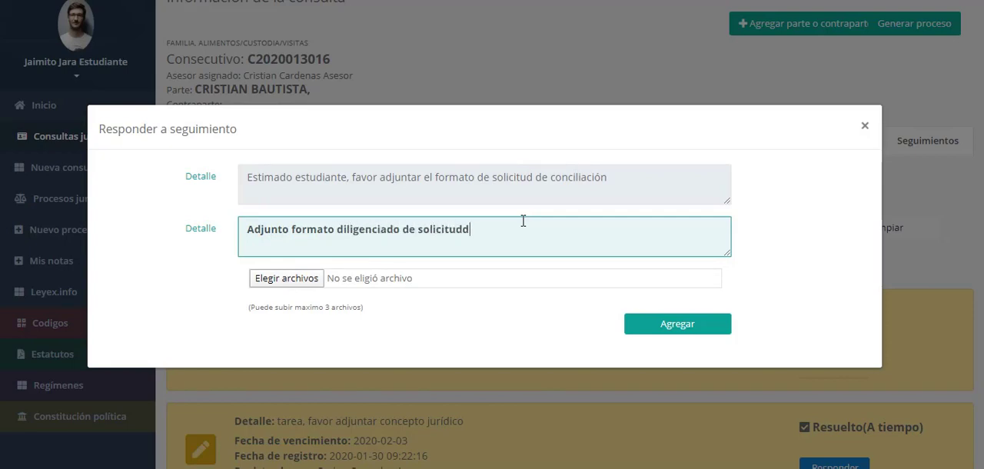
type("solicitud de conciliación")
Attach conciliacion2.pdf from the Documentos folder to the reply and submit it
left_click(312, 280)
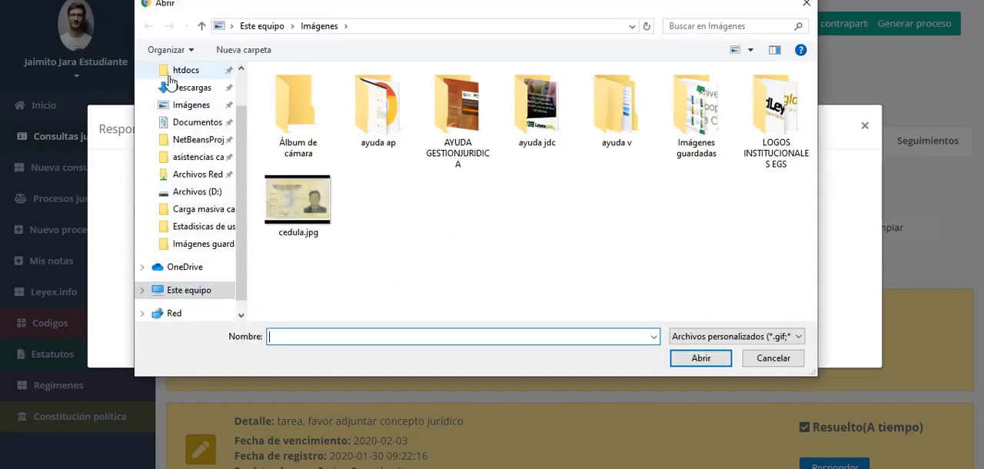
left_click(300, 204)
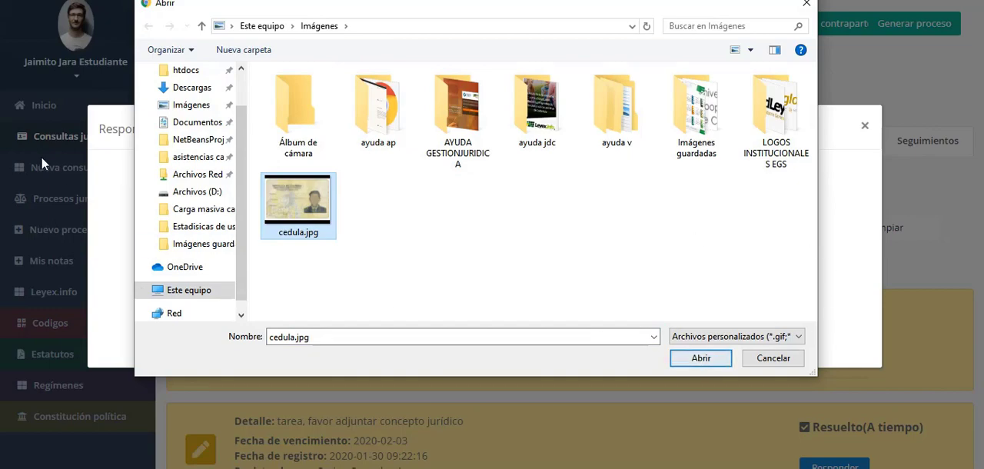
left_click(198, 122)
scroll(417, 231, "down", 3)
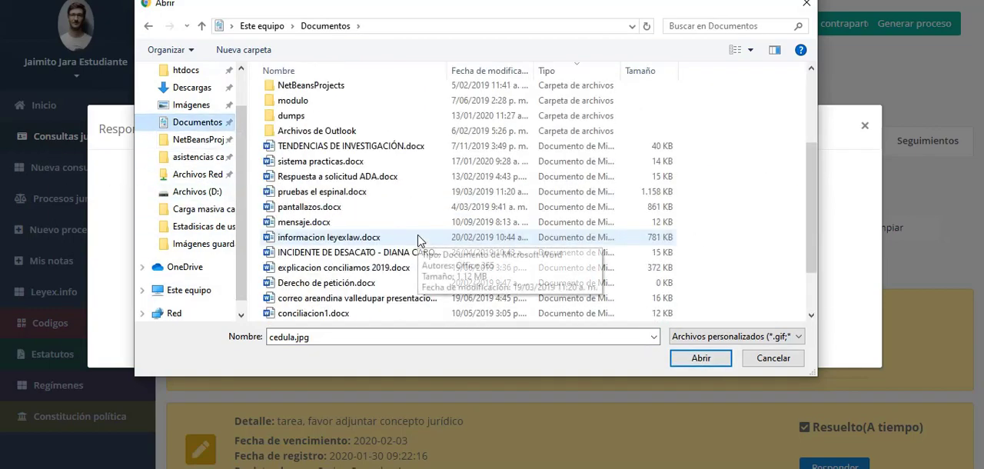
scroll(392, 227, "up", 1)
scroll(292, 207, "down", 2)
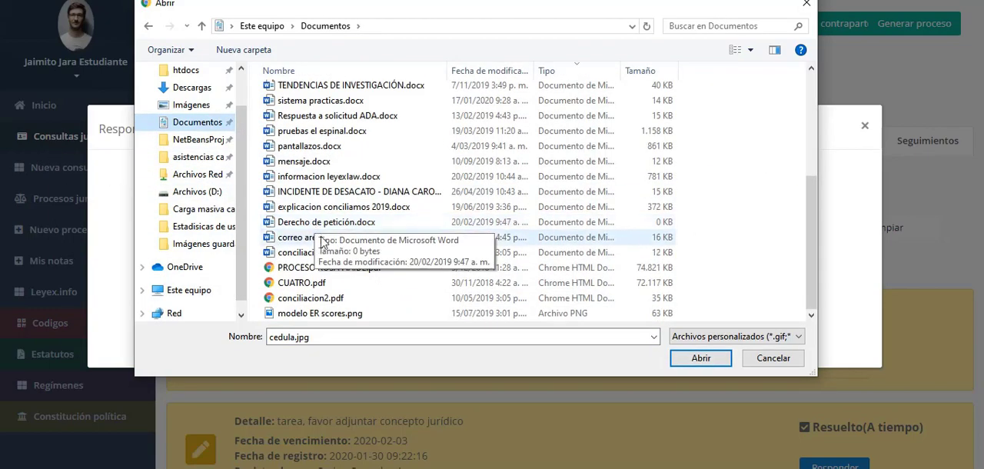
double_click(335, 298)
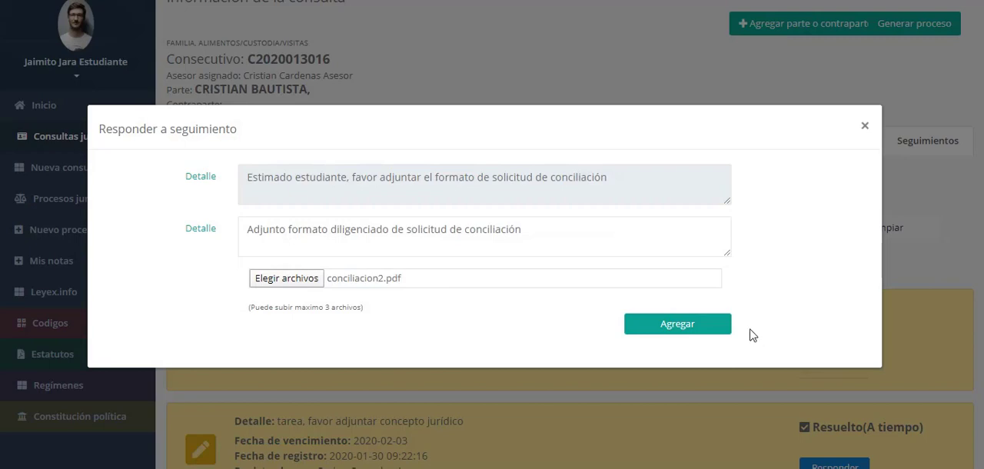
left_click(680, 326)
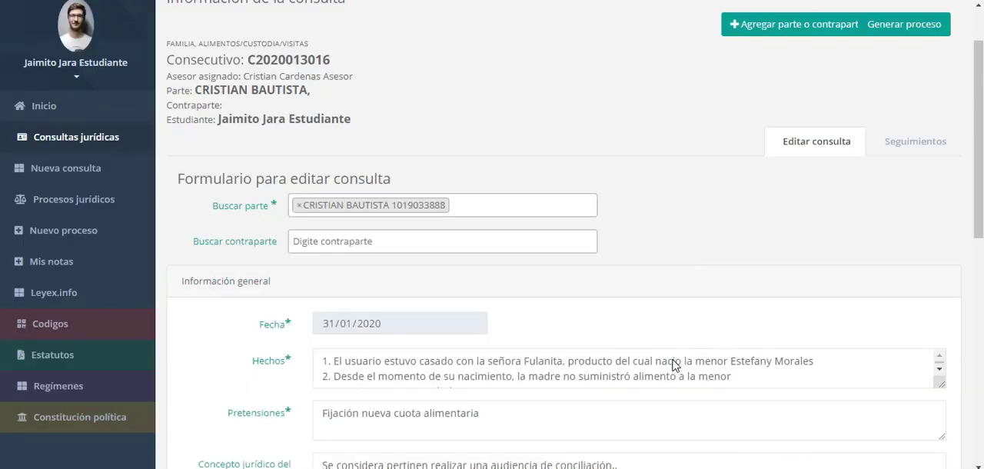
Examine the submitted reply, its attachment and both tasks' resolution status under the consultation's Seguimientos, and return to Inicio
left_click(899, 138)
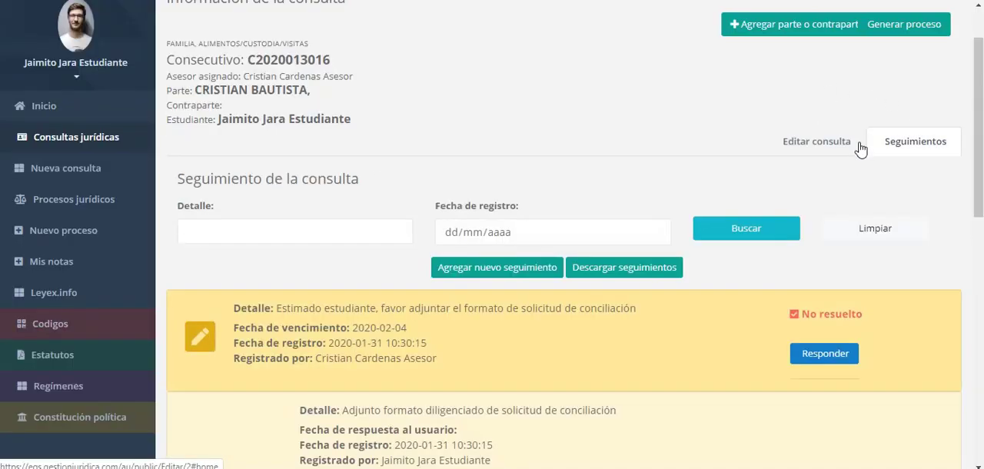
scroll(860, 149, "down", 2)
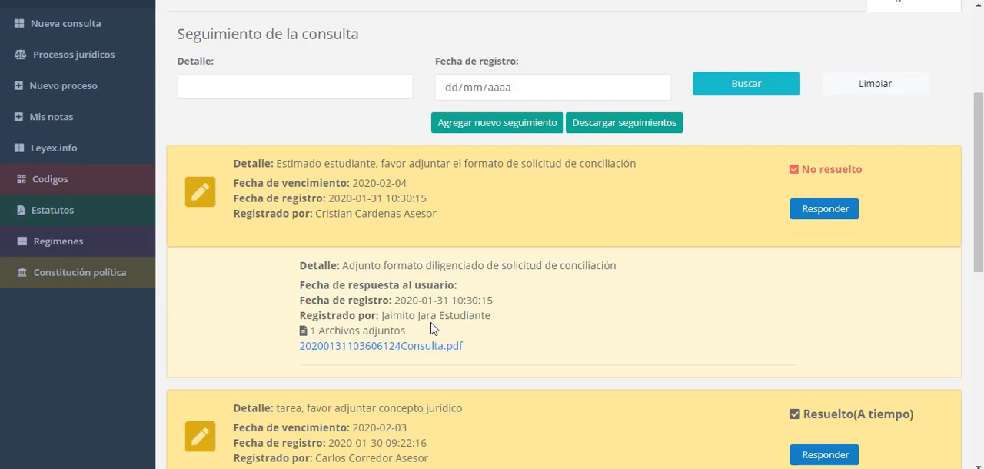
scroll(909, 375, "down", 3)
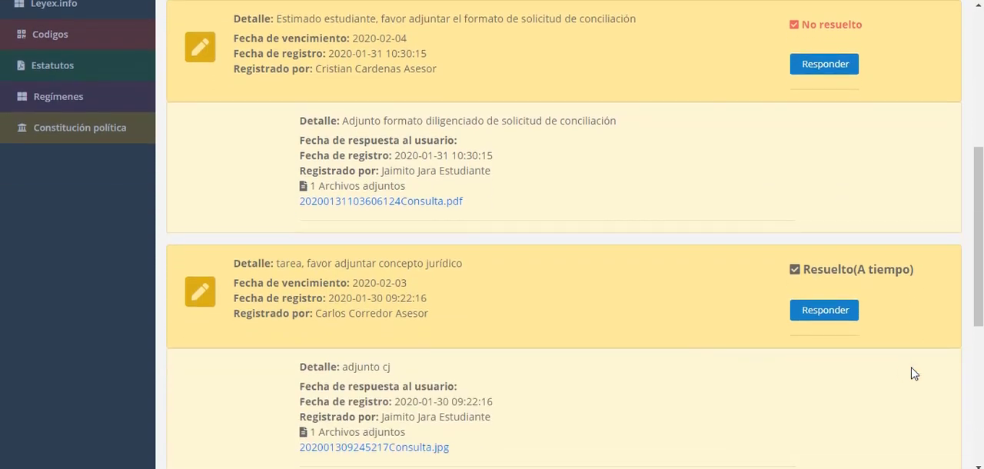
scroll(817, 264, "up", 1)
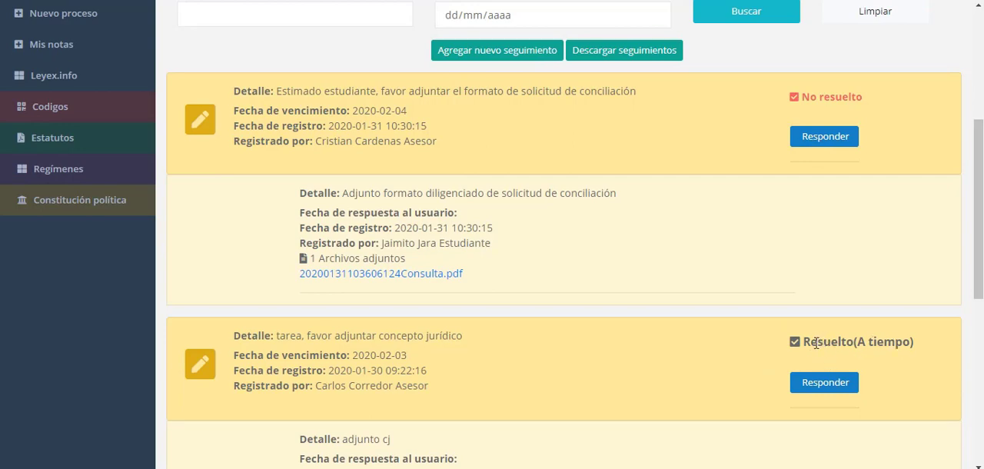
left_click_drag(817, 344, 949, 349)
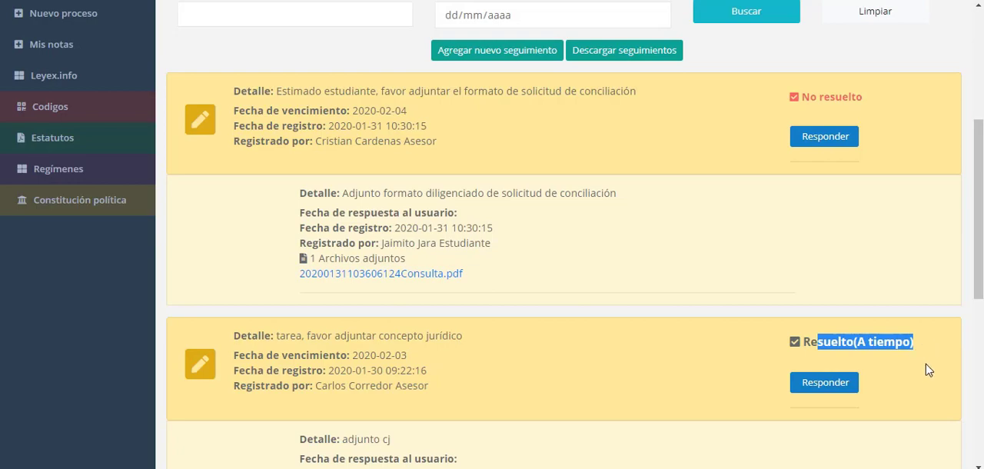
scroll(826, 382, "up", 3)
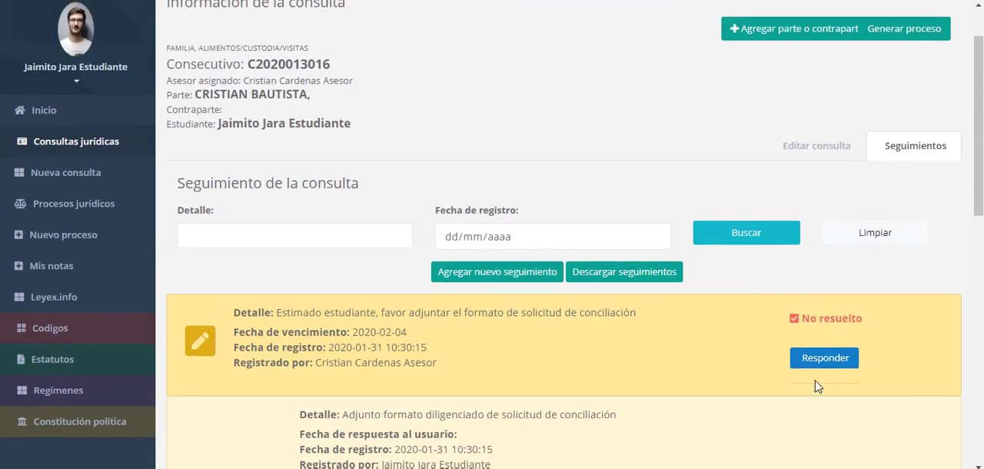
scroll(816, 386, "up", 1)
scroll(732, 387, "down", 2)
scroll(732, 387, "down", 1)
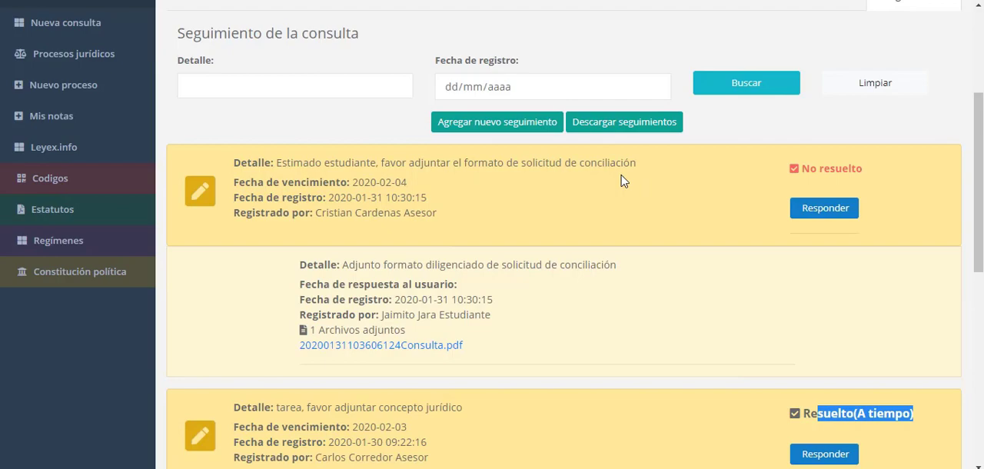
scroll(530, 284, "up", 3)
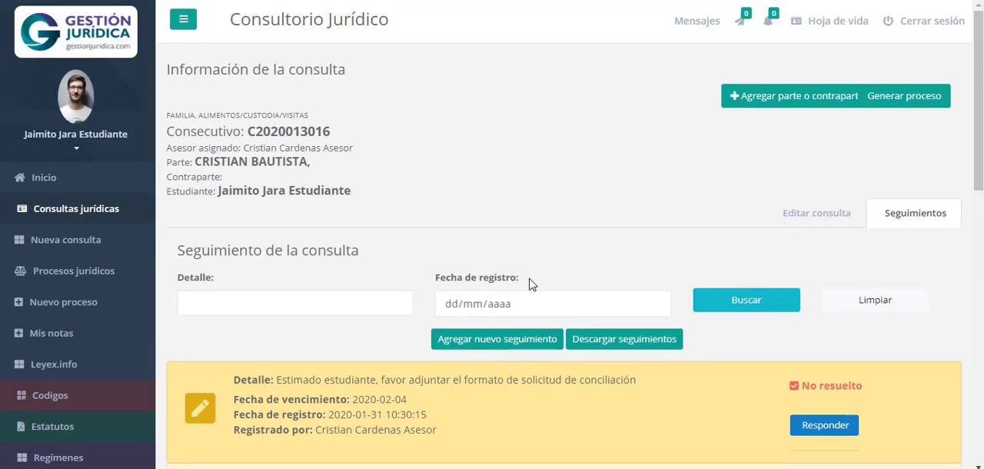
left_click(67, 213)
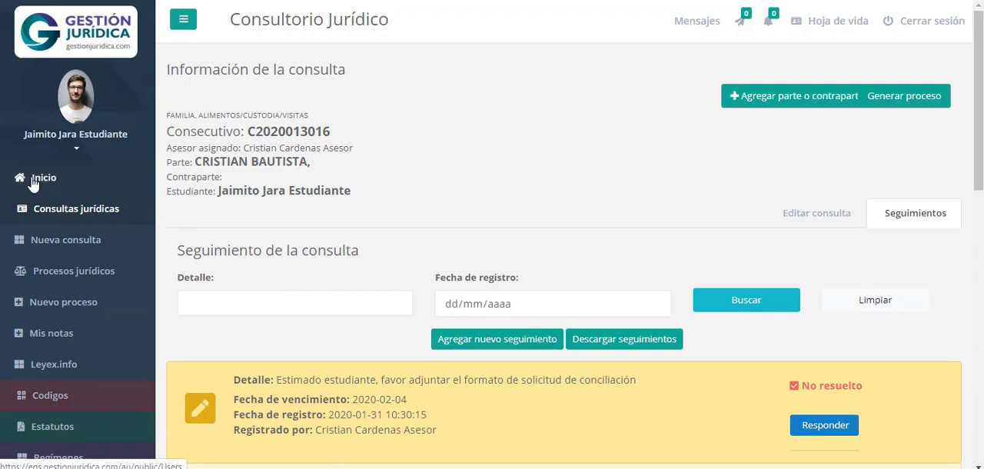
left_click(34, 177)
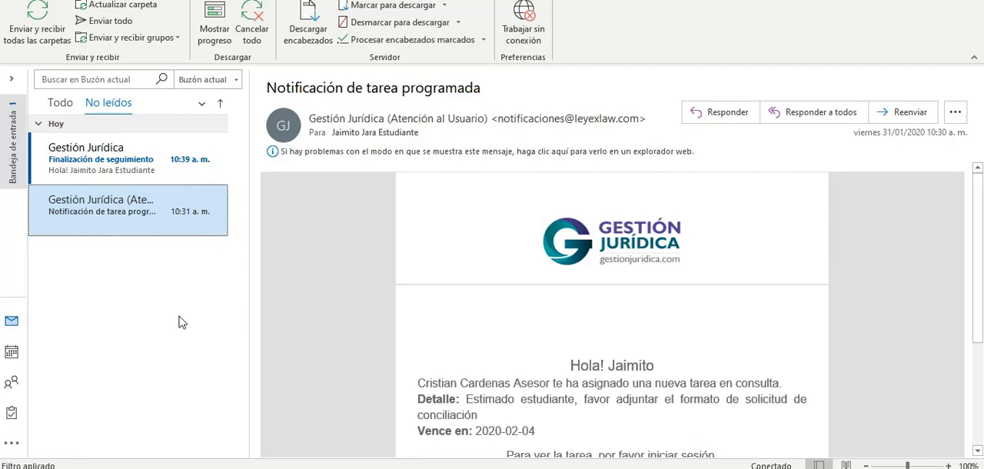
Switch to Outlook and read the consultation details in the "Finalización de seguimiento" notification e-mail
left_click(118, 163)
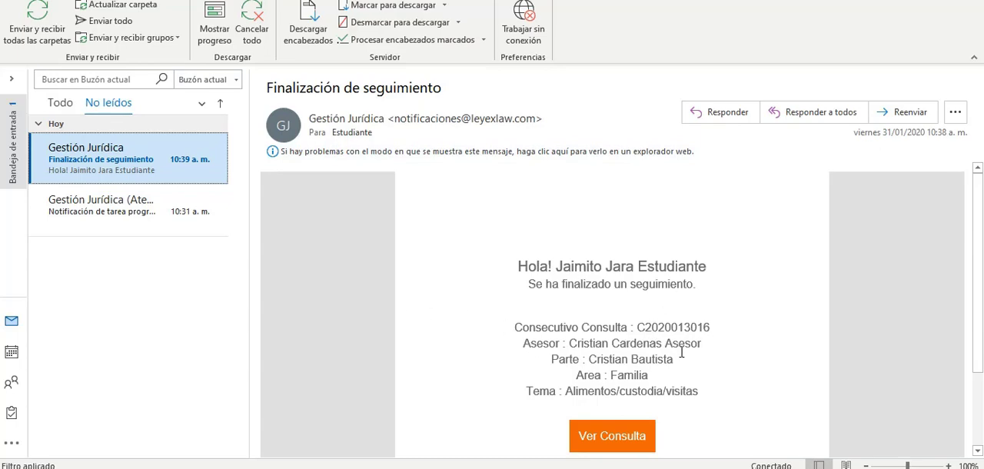
left_click_drag(547, 354, 737, 383)
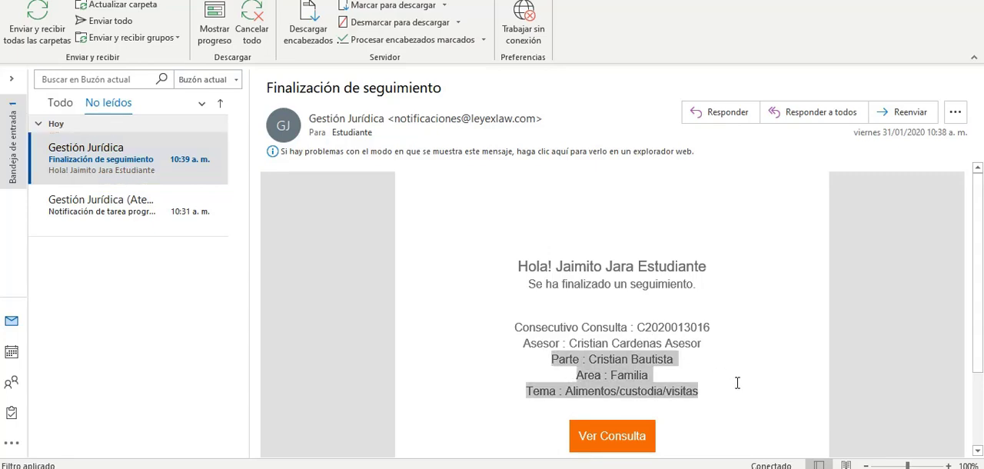
left_click(759, 390)
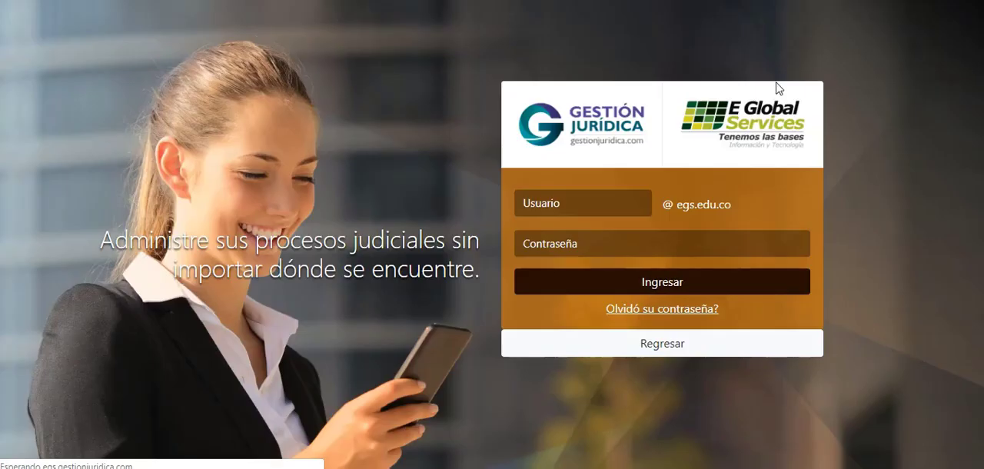
Log in to Gestión Jurídica with the student account's username and password
left_click(640, 206)
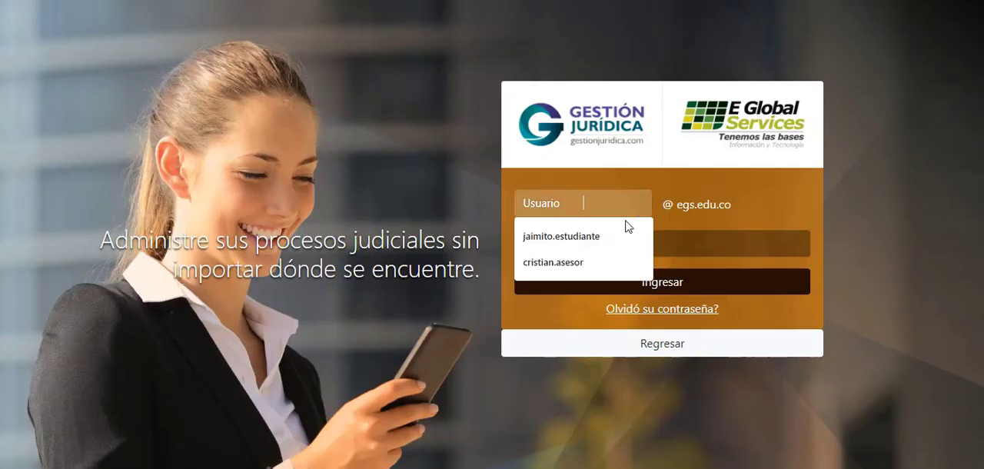
left_click(631, 231)
left_click(676, 241)
type("••••••")
left_click(694, 281)
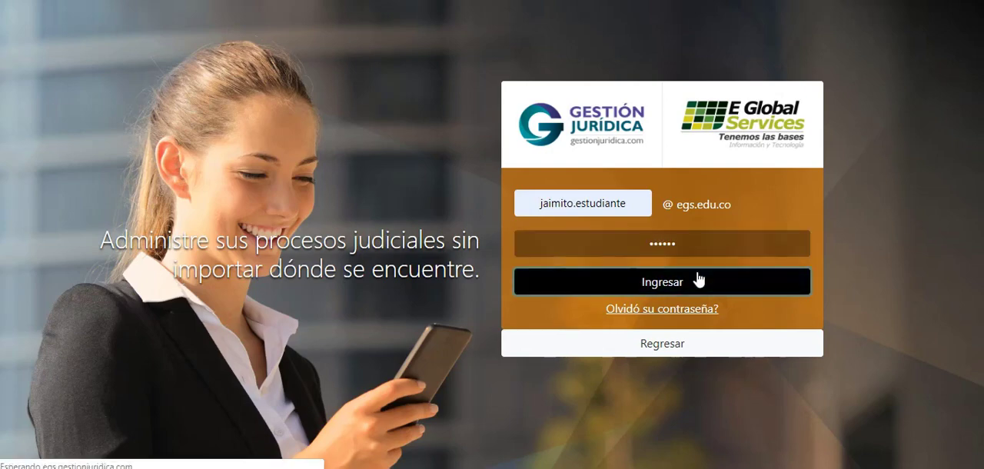
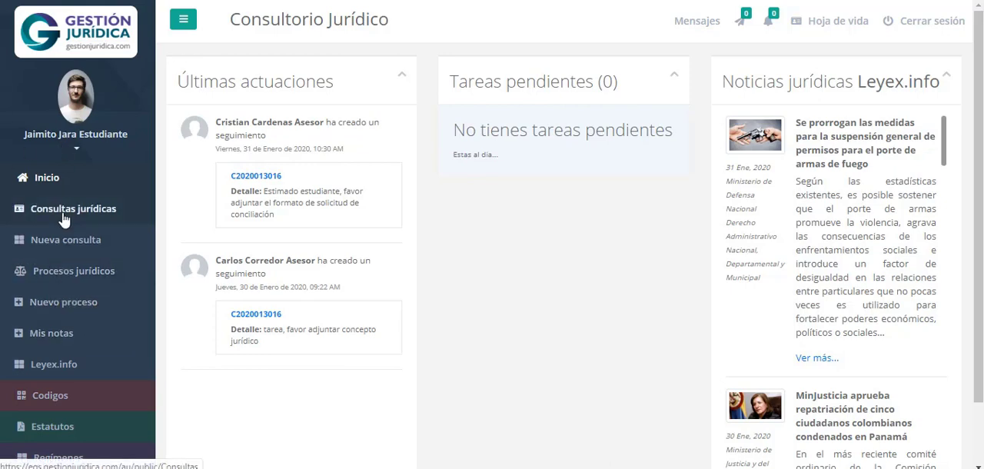
Log back in with the pre-filled credentials and open the FAMILIA process for editing from Procesos jurídicos
left_click(85, 274)
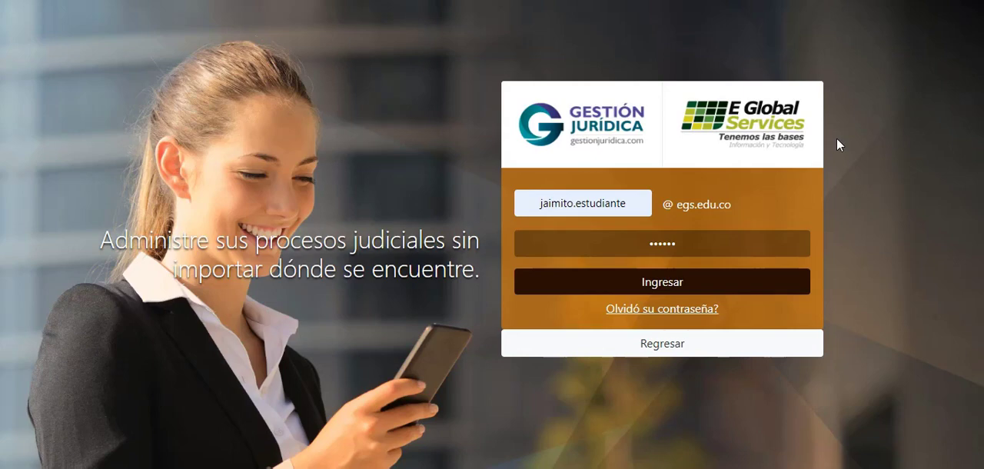
left_click(675, 281)
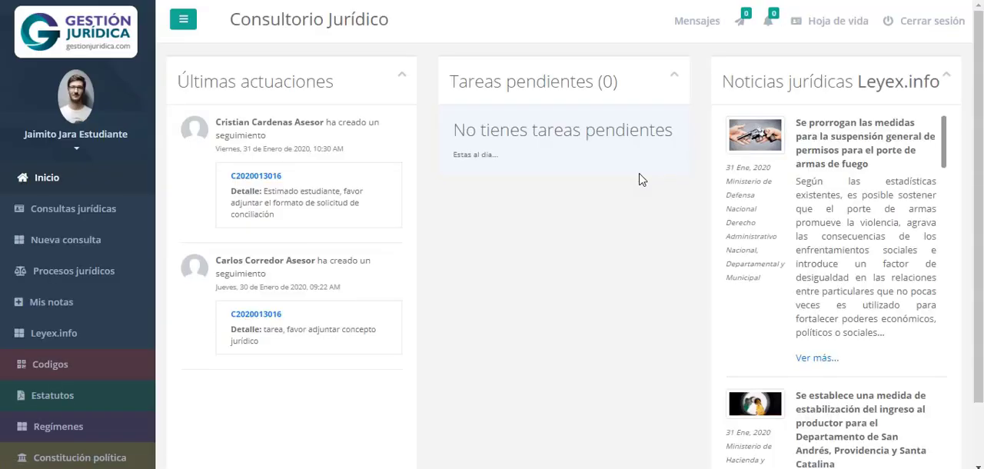
left_click(47, 273)
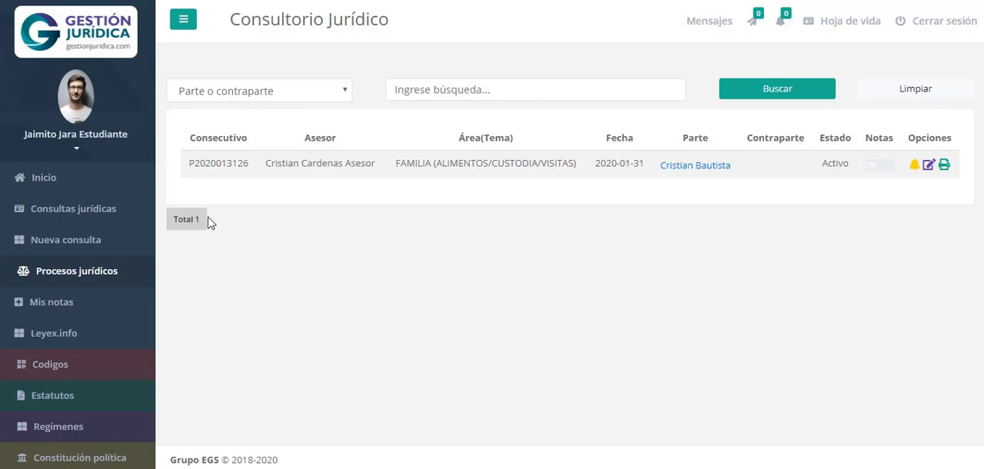
left_click_drag(192, 163, 197, 163)
left_click(928, 166)
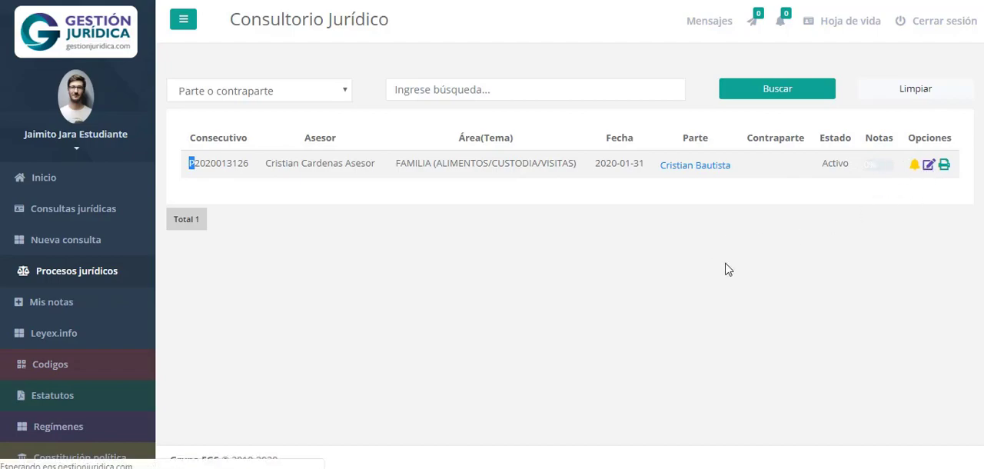
scroll(635, 265, "down", 4)
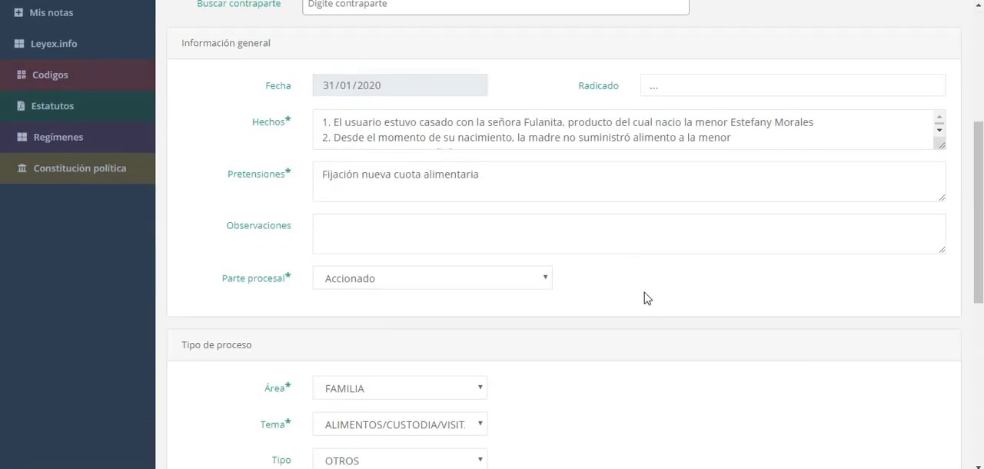
scroll(635, 278, "up", 3)
scroll(654, 296, "down", 3)
scroll(485, 126, "up", 2)
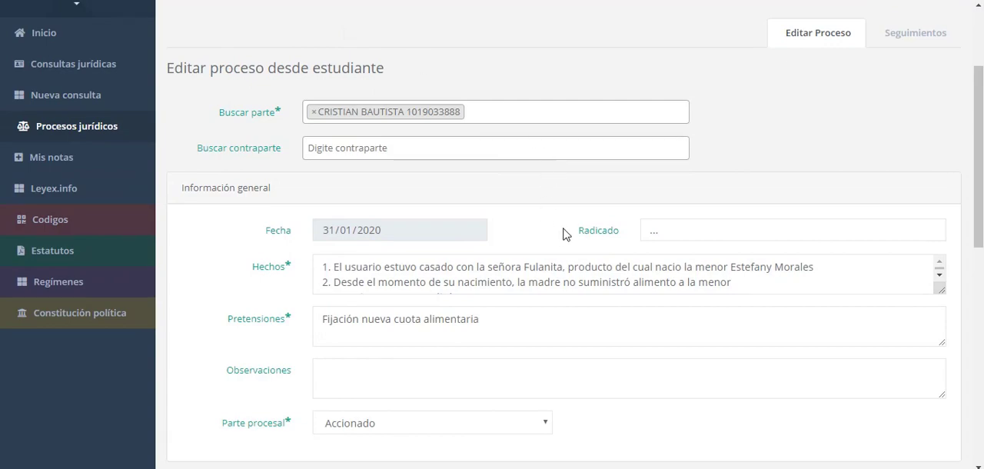
left_click_drag(578, 231, 621, 234)
left_click(724, 229)
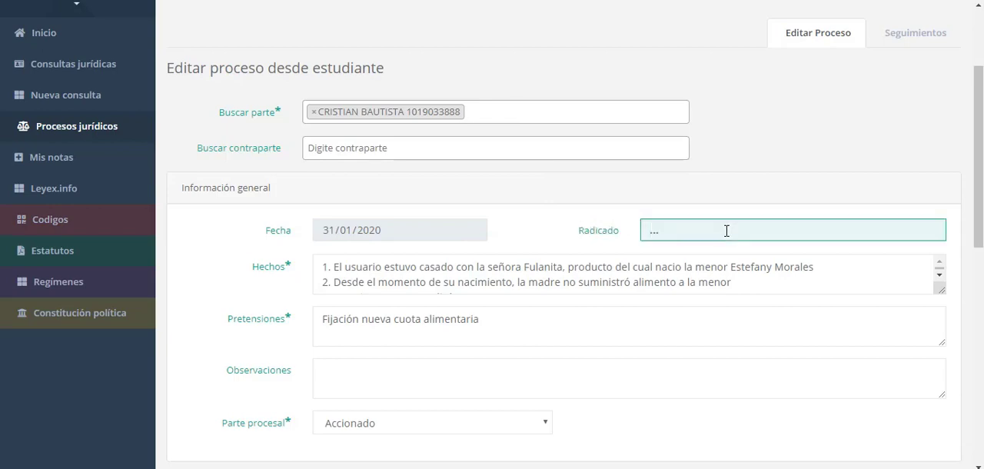
Enlarge the Hechos box to read all the facts and go to the Observaciones field
scroll(534, 220, "down", 4)
scroll(534, 220, "up", 3)
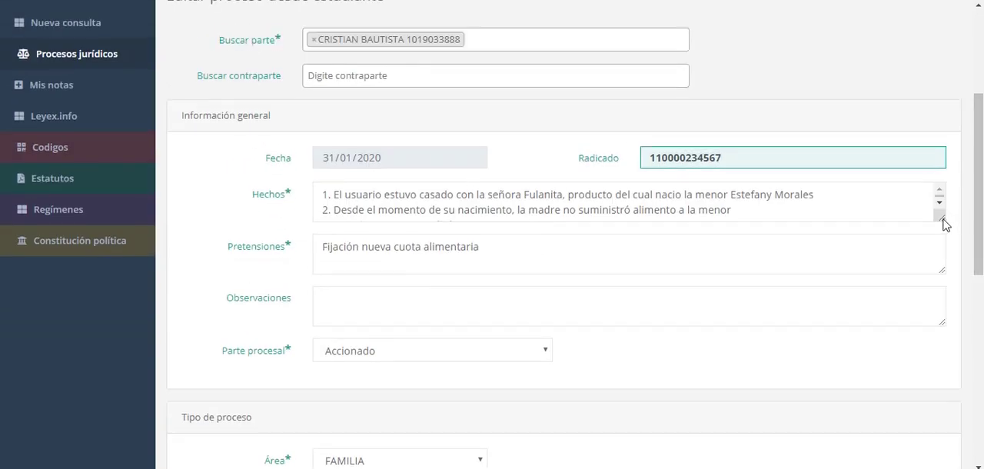
left_click_drag(945, 223, 947, 252)
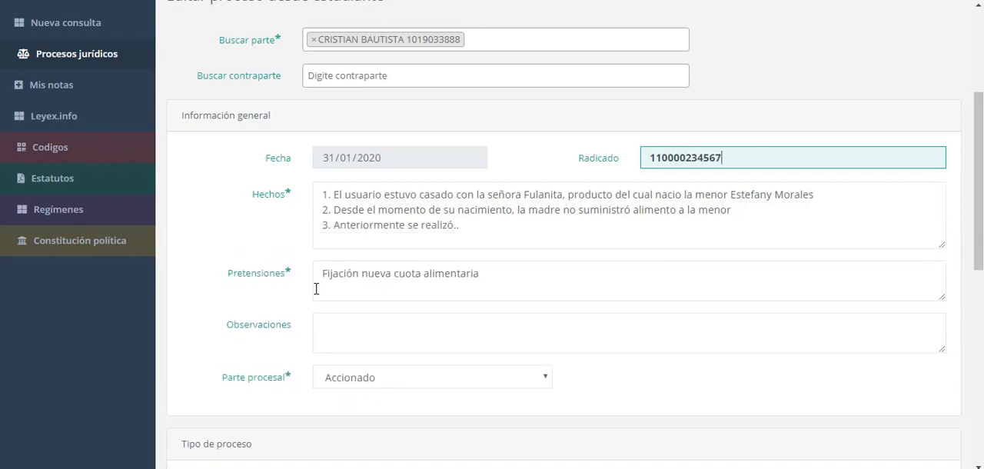
left_click(434, 331)
Set the Parte procesal to Demandante, check the Organo de conocimiento section and save the process information
left_click_drag(978, 234, 974, 307)
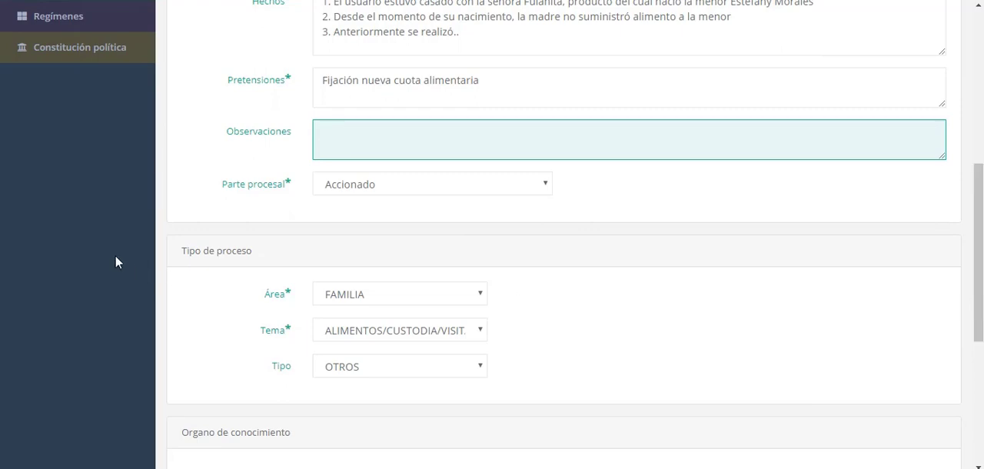
left_click(323, 185)
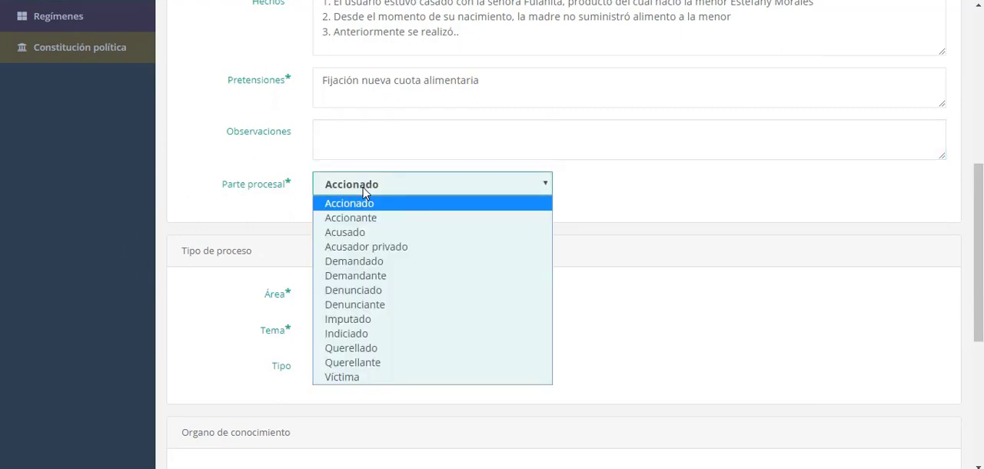
left_click(369, 276)
left_click_drag(981, 214, 982, 334)
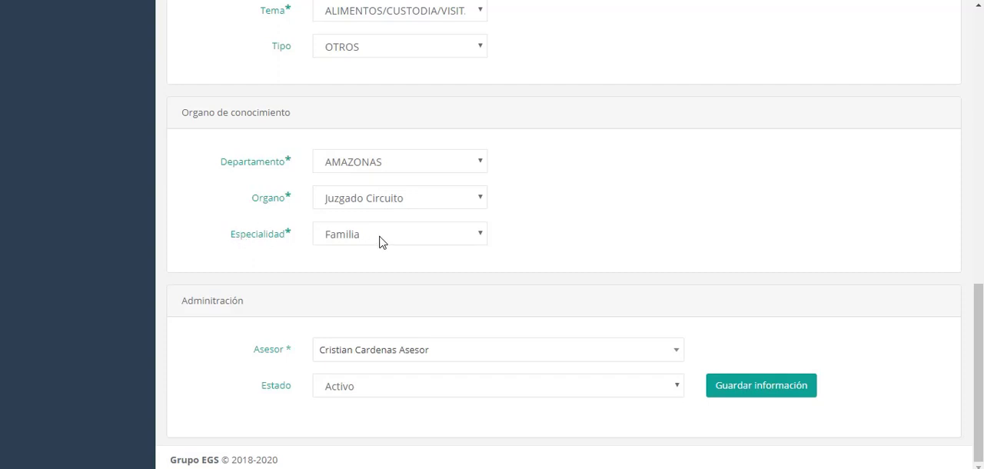
left_click_drag(978, 290, 981, 318)
left_click_drag(980, 375, 971, 429)
left_click(761, 391)
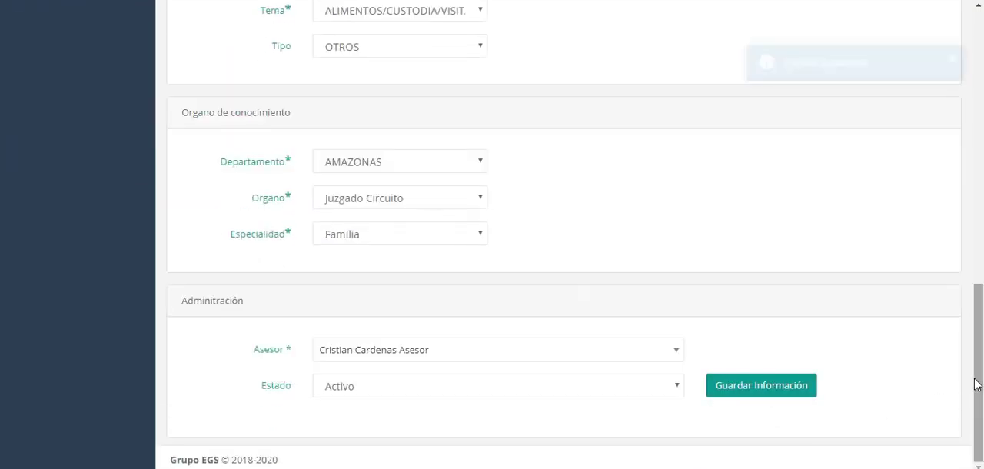
Start a new follow-up under the process's Seguimientos with the detail "demanda"
left_click_drag(977, 382, 942, 36)
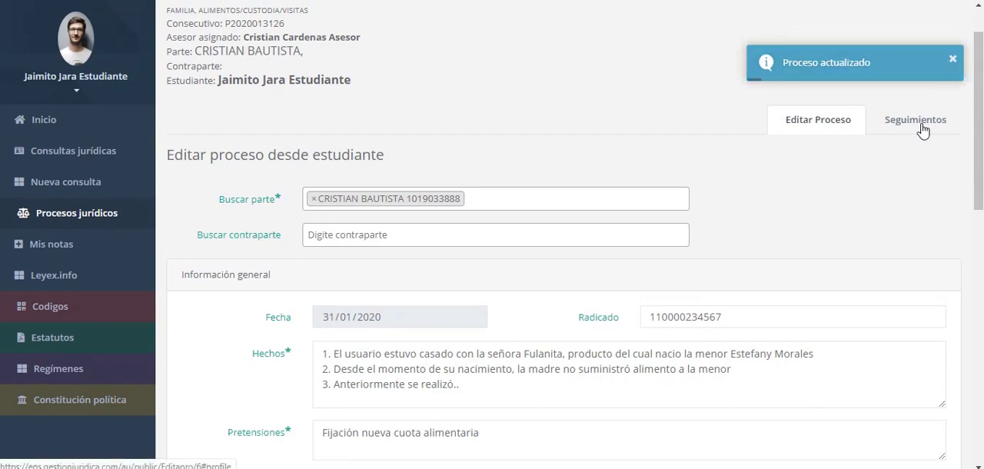
left_click(873, 123)
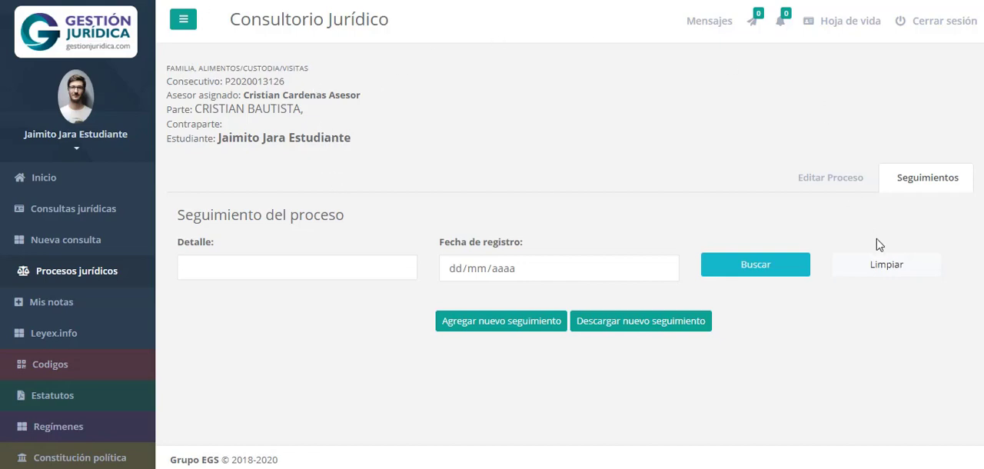
left_click(515, 323)
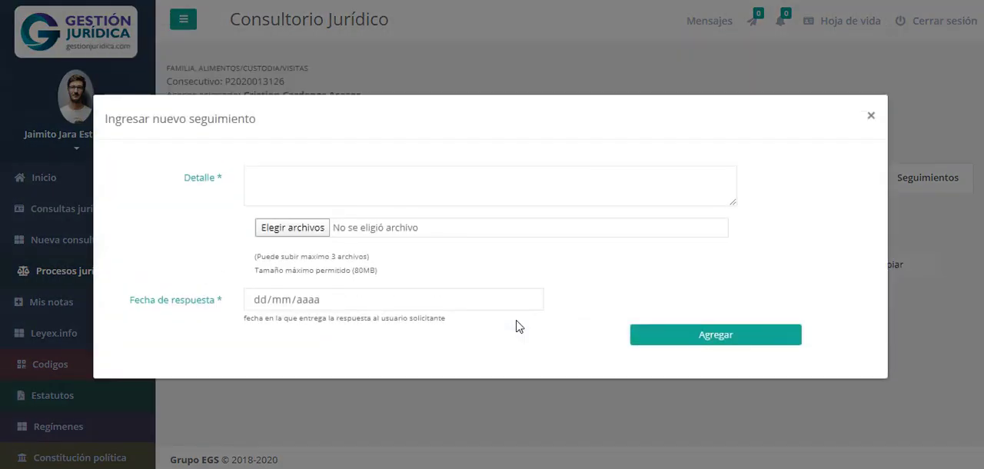
left_click(396, 190)
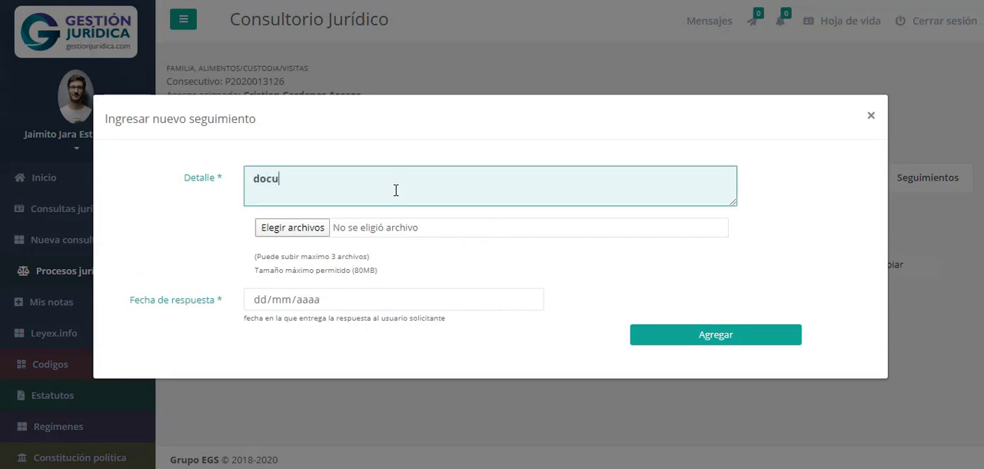
type("demanda")
Attach the INCIDENTE DE DESACATO Word document from Documentos and add the follow-up with response date 31/01/2020
left_click(304, 231)
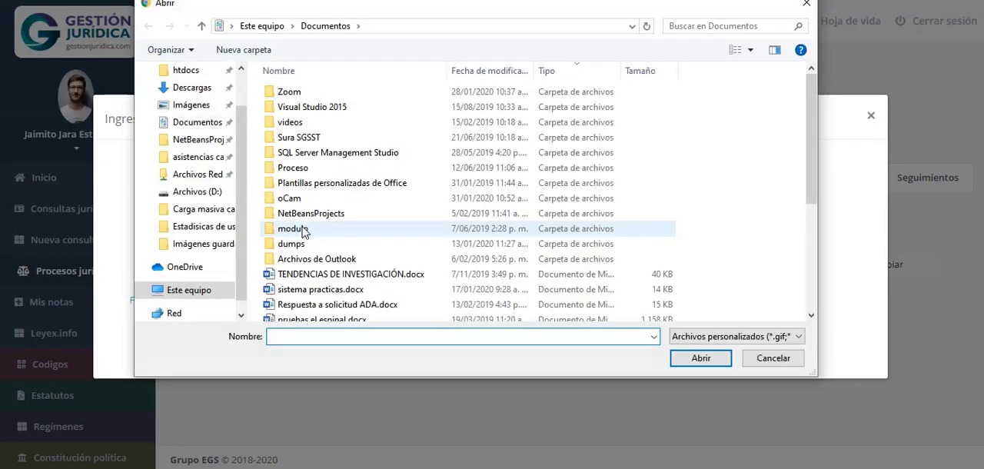
scroll(338, 269, "down", 2)
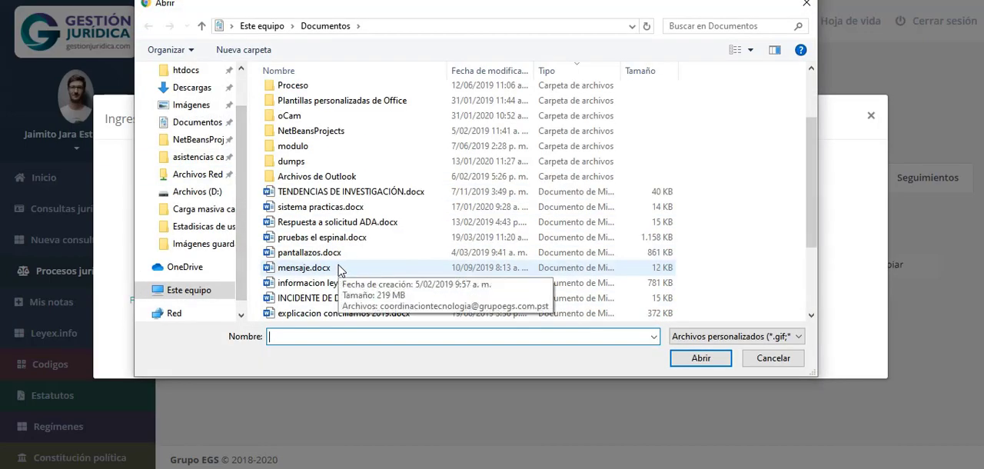
left_click(431, 301)
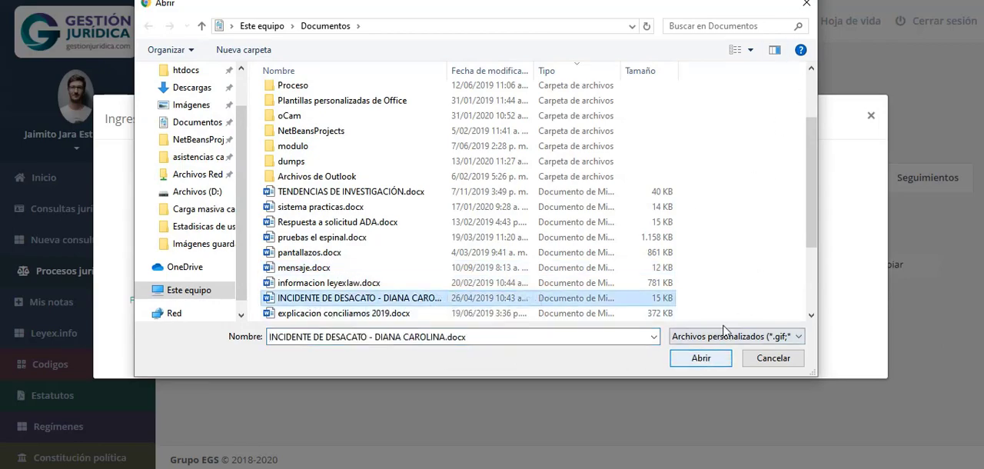
left_click(677, 360)
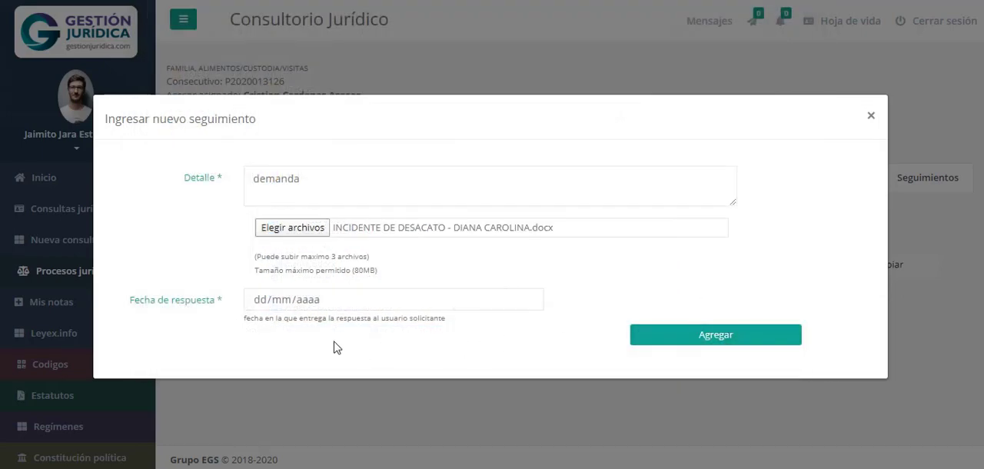
left_click(744, 338)
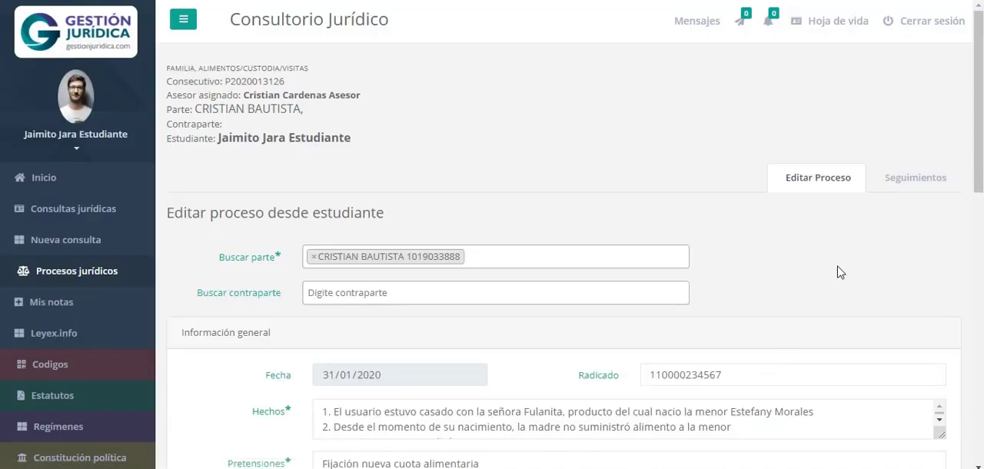
Examine the new follow-up's detail, dates and attached file under the process's Seguimientos
left_click(916, 185)
scroll(595, 294, "down", 2)
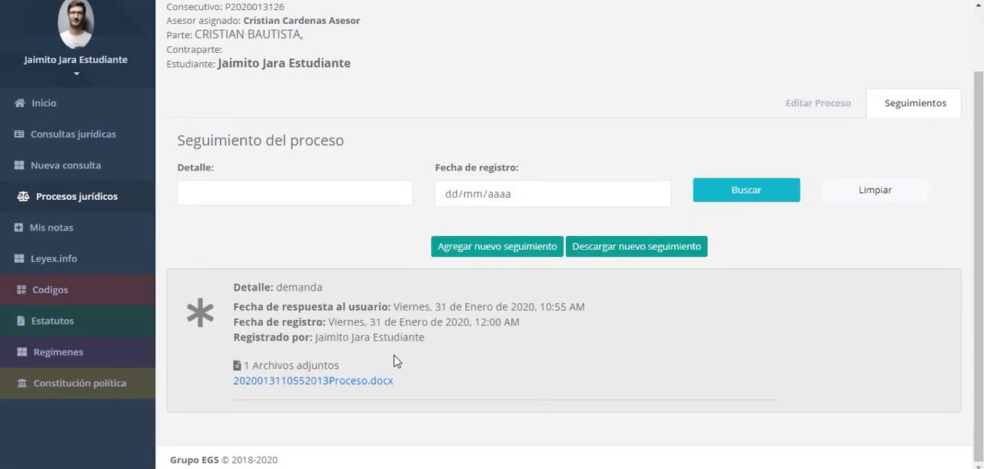
scroll(396, 362, "up", 2)
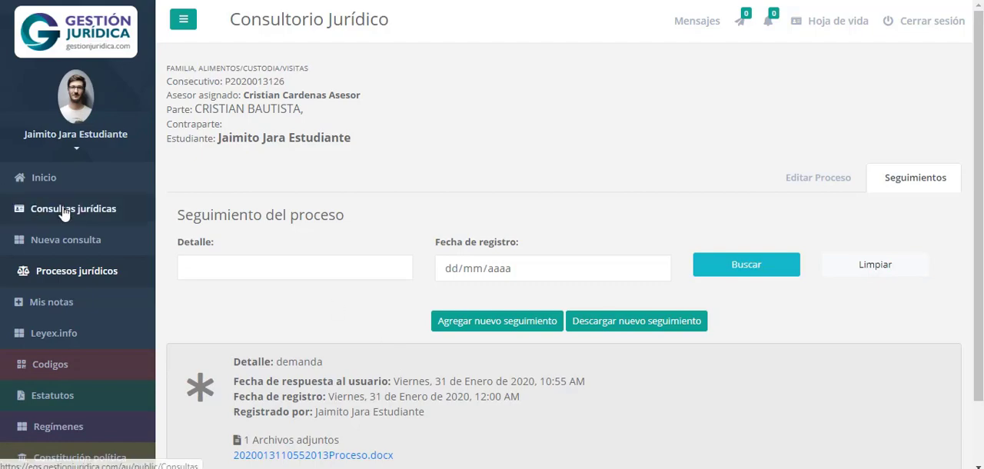
Go through Inicio to Procesos jurídicos, examine the party's Información Básica form and return to the process list
left_click(67, 178)
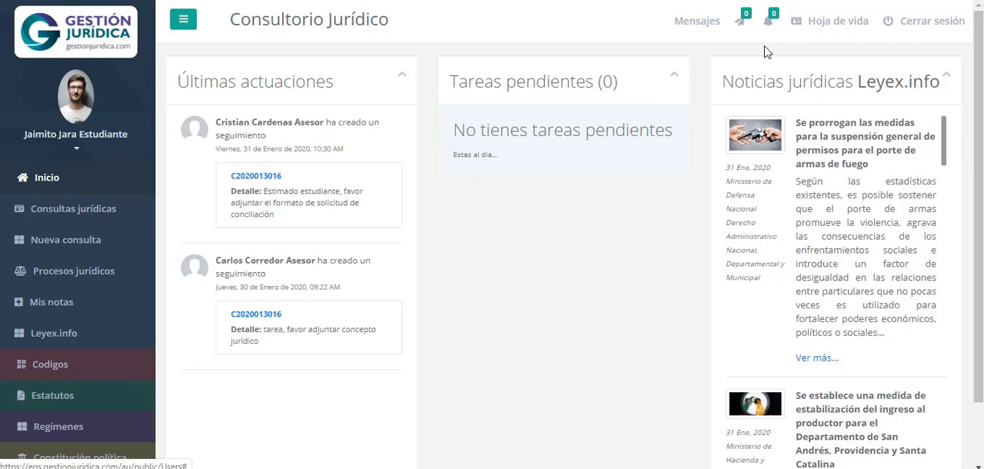
left_click(69, 278)
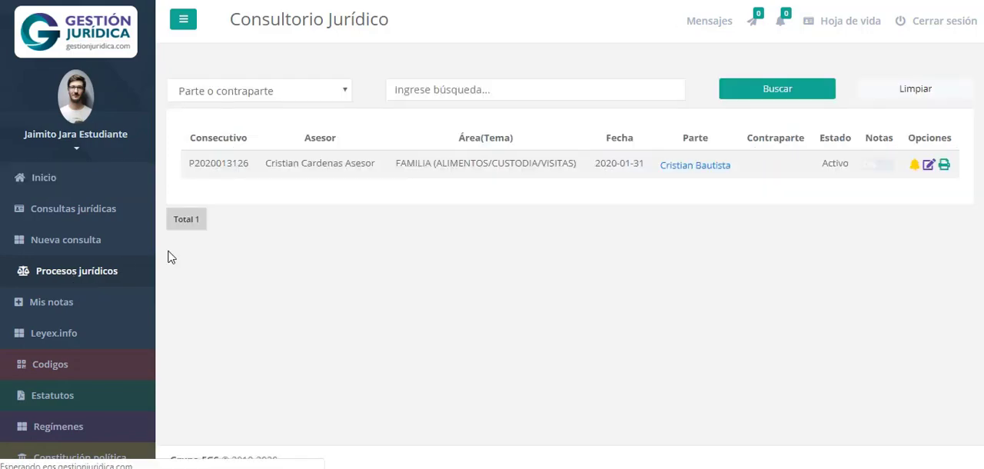
left_click(692, 183)
scroll(629, 279, "down", 5)
scroll(625, 248, "up", 5)
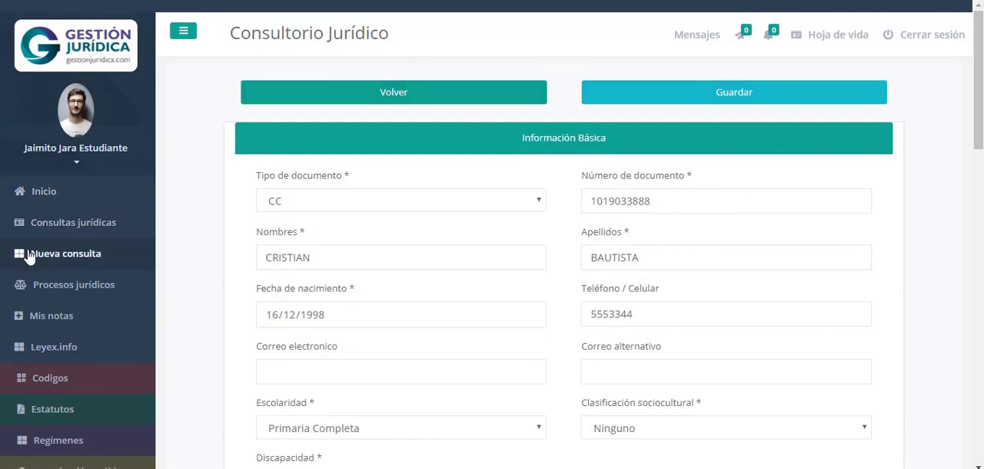
left_click(68, 285)
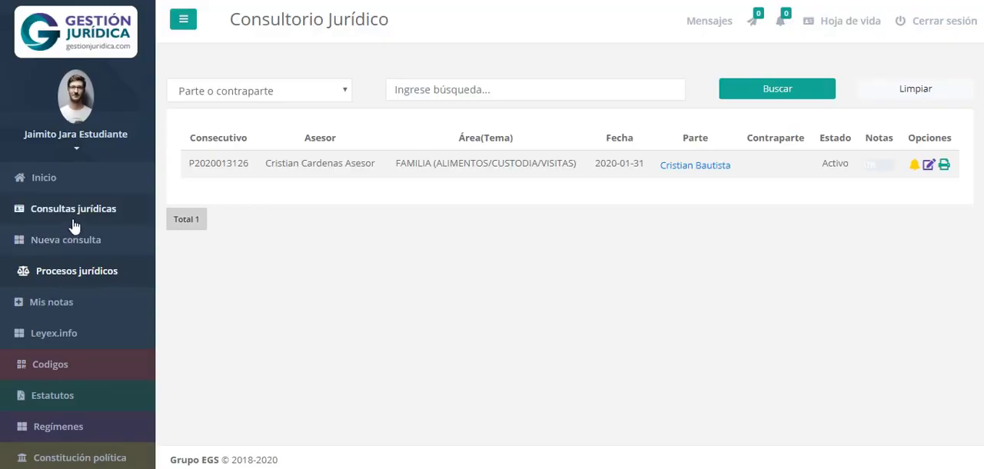
View the grade breakdown of the FAMILIA consultation in Consultas jurídicas and close it
left_click(79, 216)
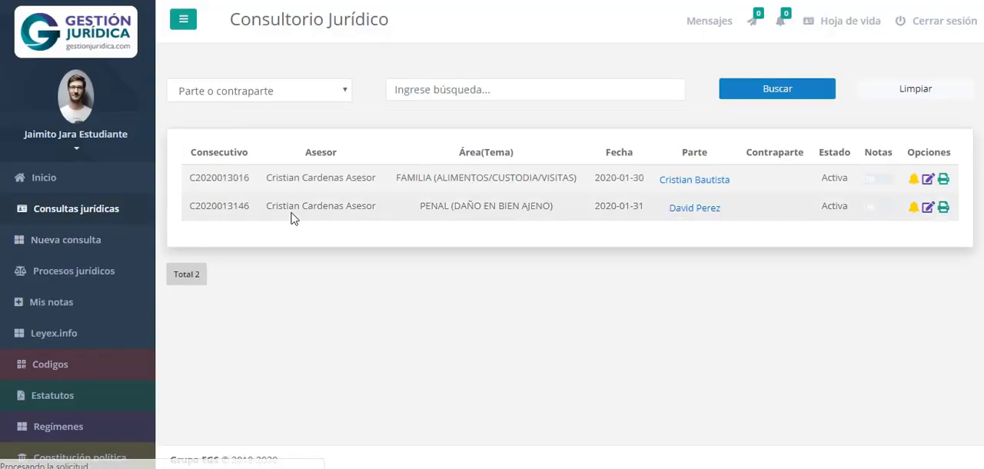
left_click(878, 180)
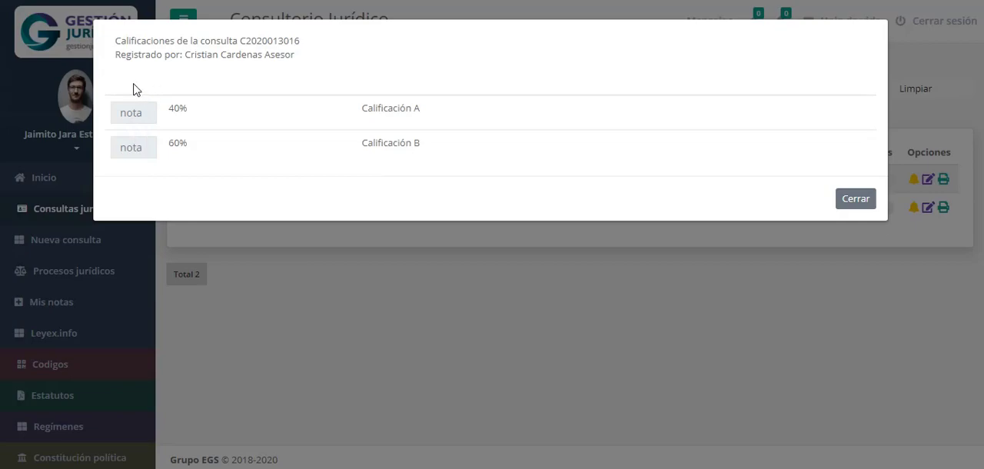
left_click(861, 198)
Open Mis notas and examine the average-grade tables for consultations and processes
left_click(46, 303)
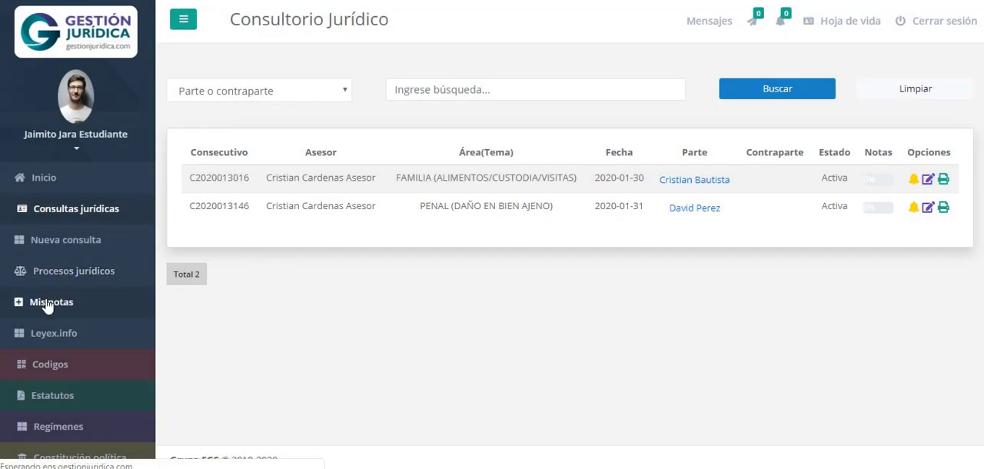
scroll(600, 259, "down", 2)
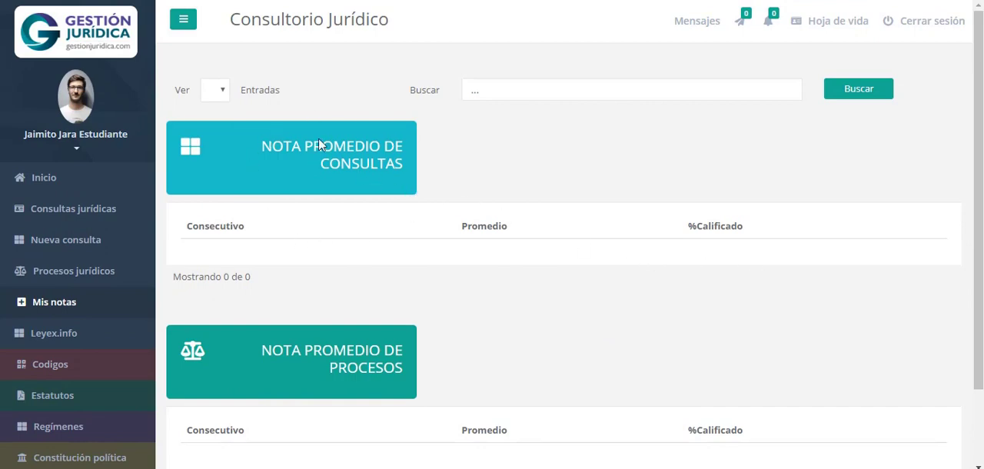
scroll(441, 257, "down", 2)
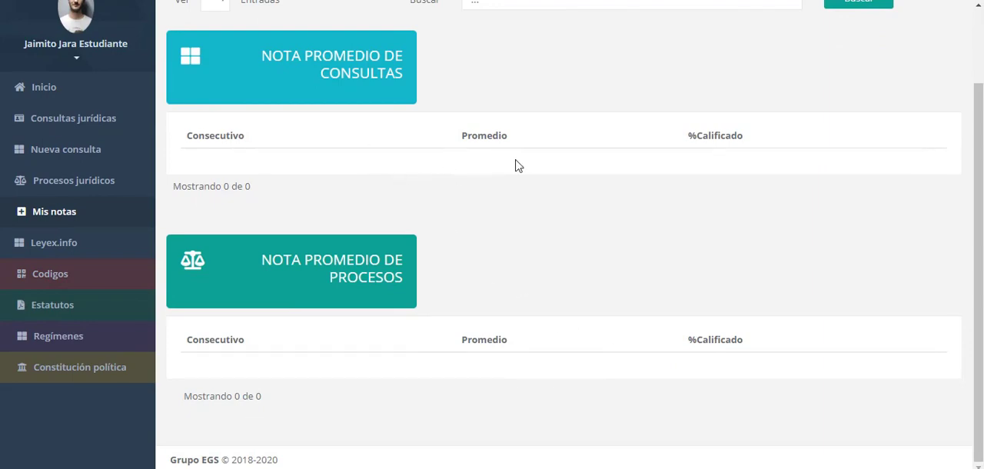
scroll(554, 226, "up", 2)
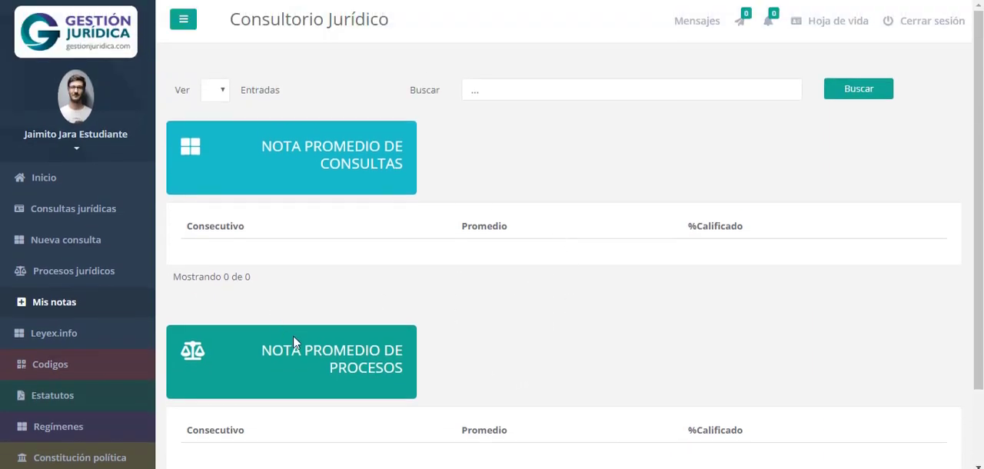
scroll(496, 339, "down", 2)
scroll(497, 339, "up", 2)
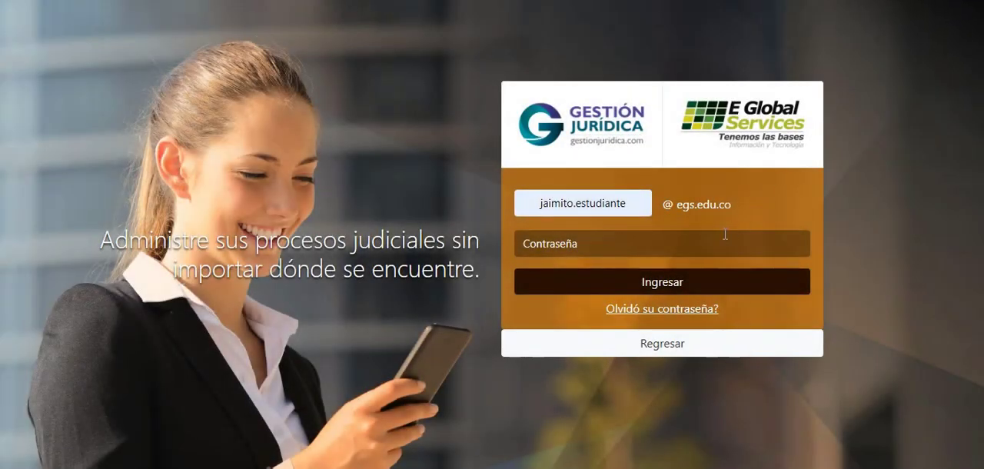
Enter the student account's password on the login page and sign in to the platform
left_click(725, 234)
type("••••")
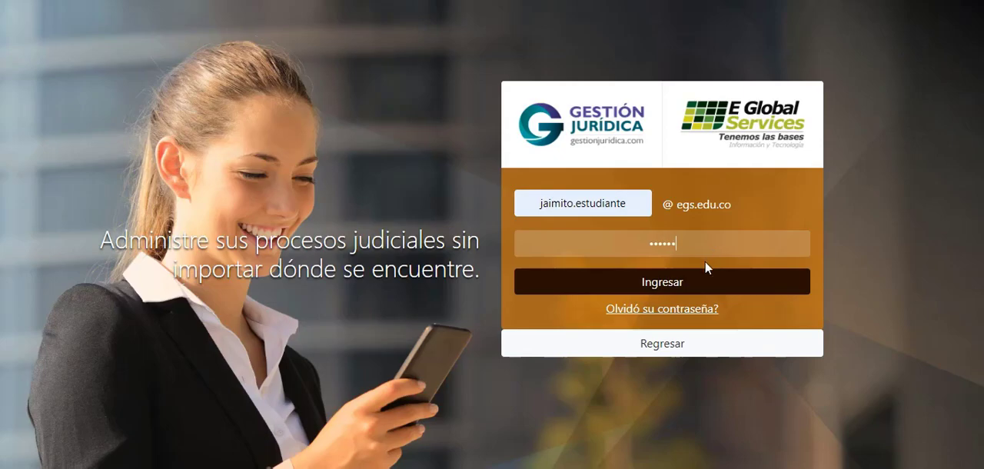
type("••")
left_click(694, 283)
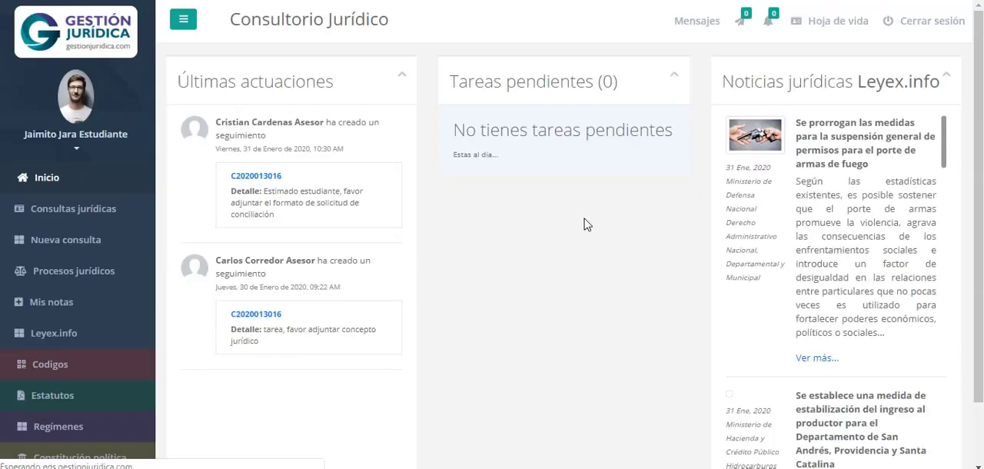
Go through Consultas jurídicas to Mis notas and examine the average grade and graded percentage for consultations and processes
left_click(75, 212)
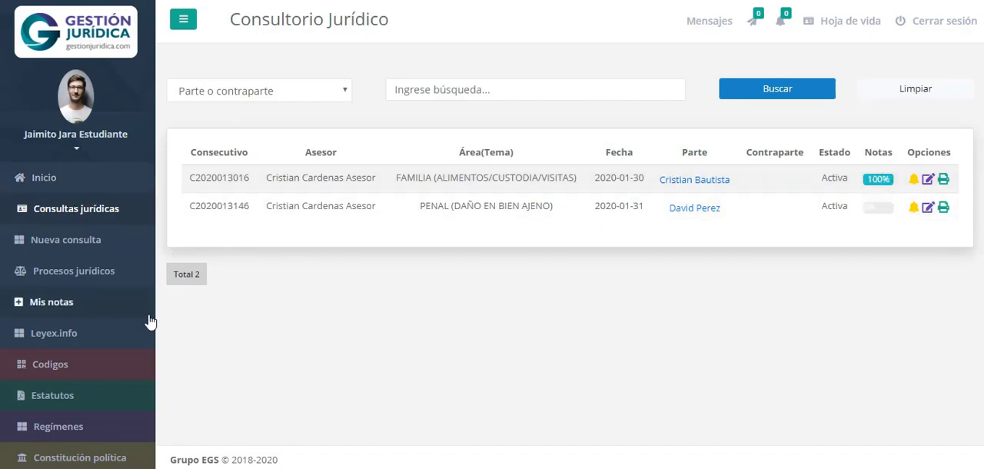
left_click(54, 306)
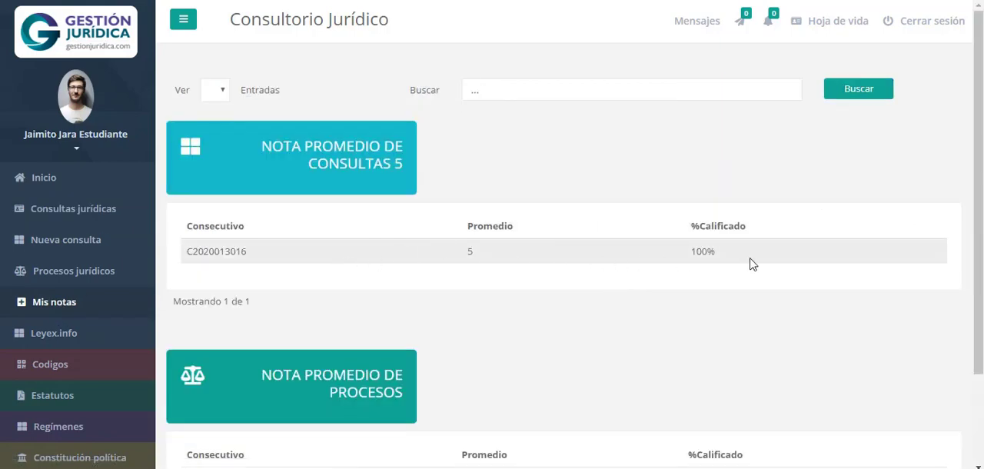
scroll(736, 264, "down", 1)
scroll(736, 264, "down", 3)
scroll(747, 274, "up", 3)
scroll(527, 403, "down", 3)
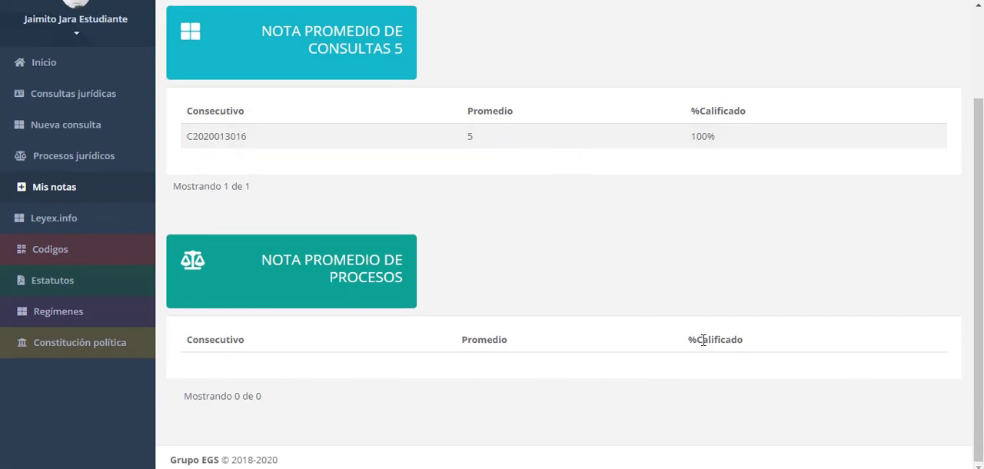
scroll(703, 342, "up", 3)
scroll(702, 346, "down", 3)
scroll(703, 346, "up", 3)
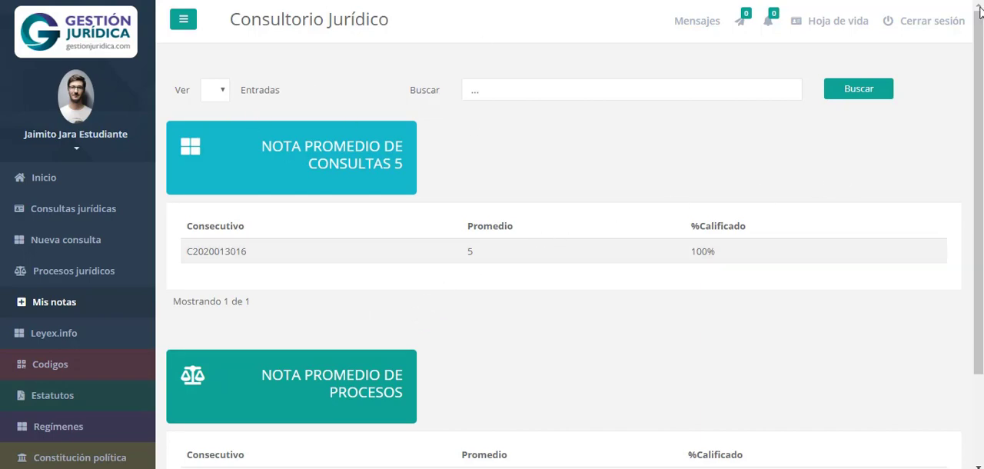
Expand the student's profile options and log out of the account with Cerrar sesión
left_click(75, 154)
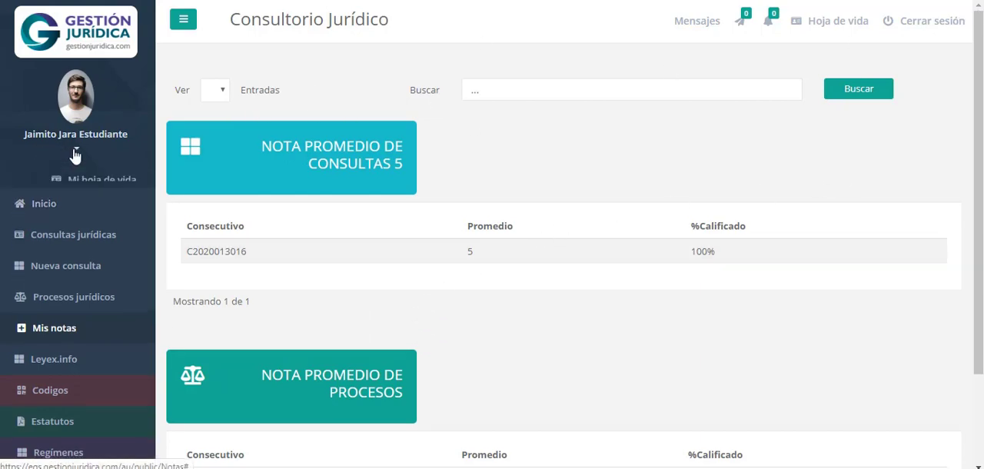
left_click(78, 231)
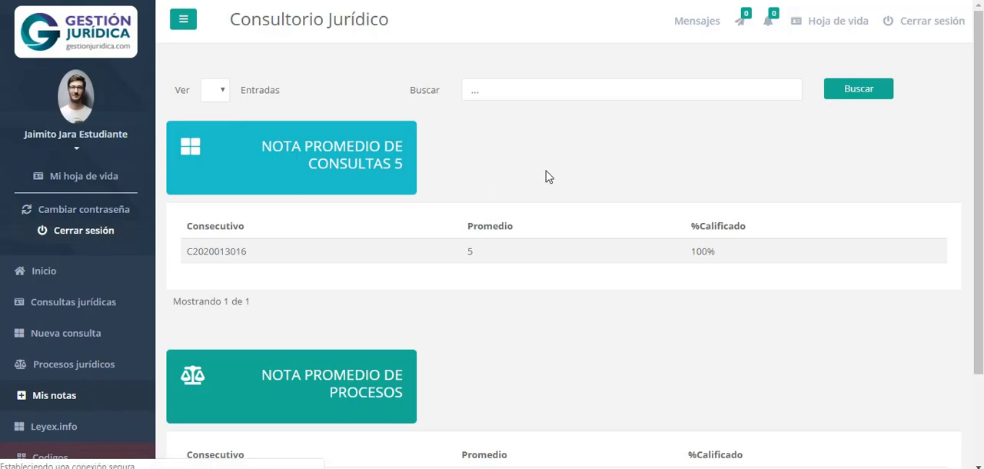